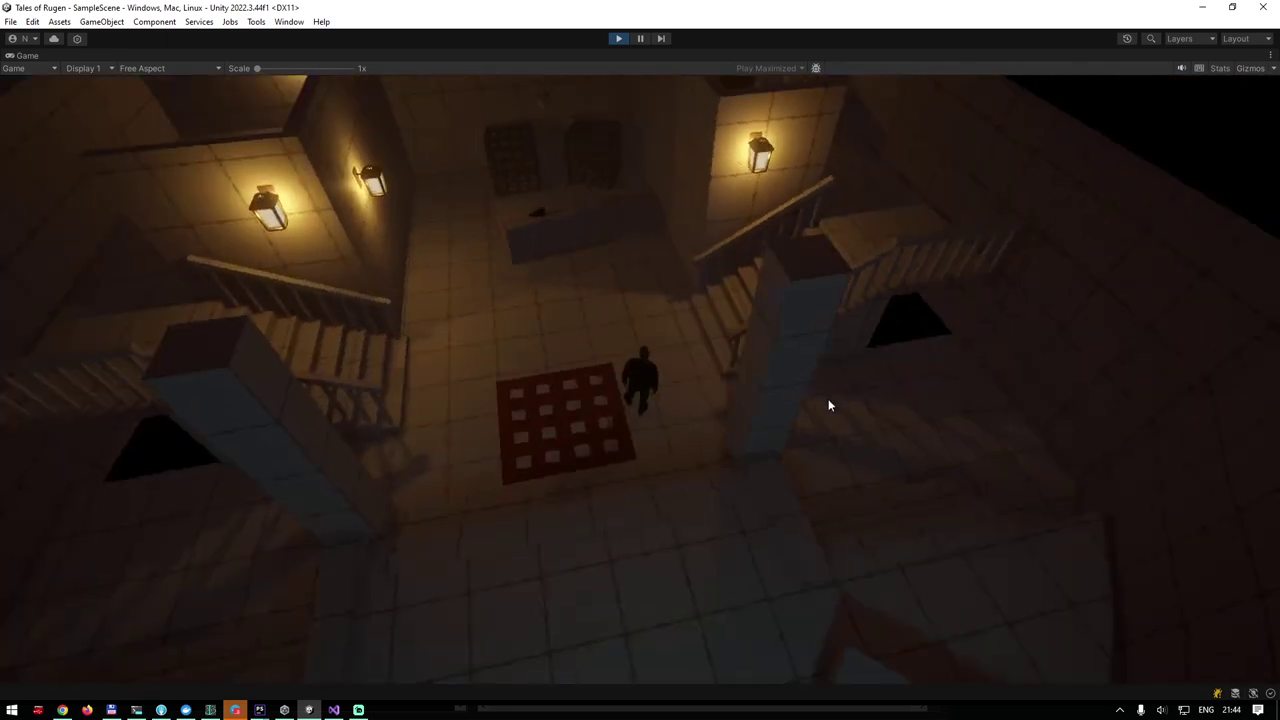
Walk the character up the stair landing and past the crate to the desk, break it, and reach the dropped meat.
mouse_move(577, 230)
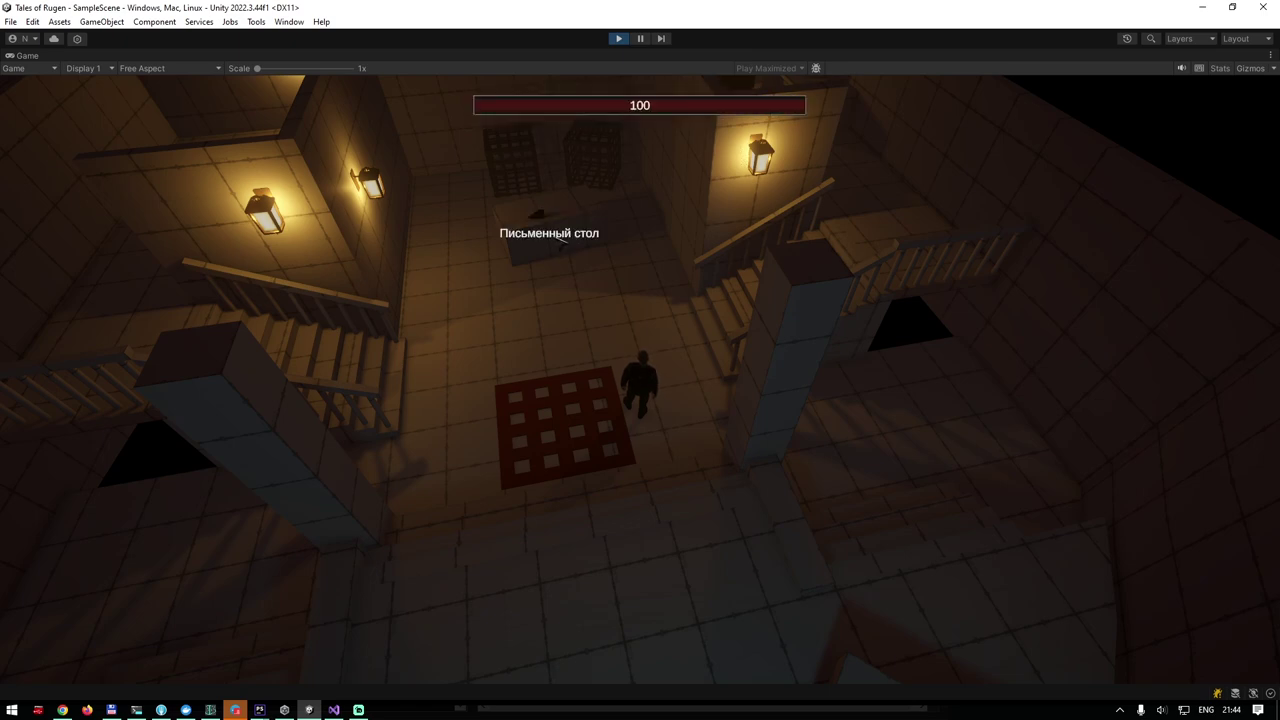
click(862, 228)
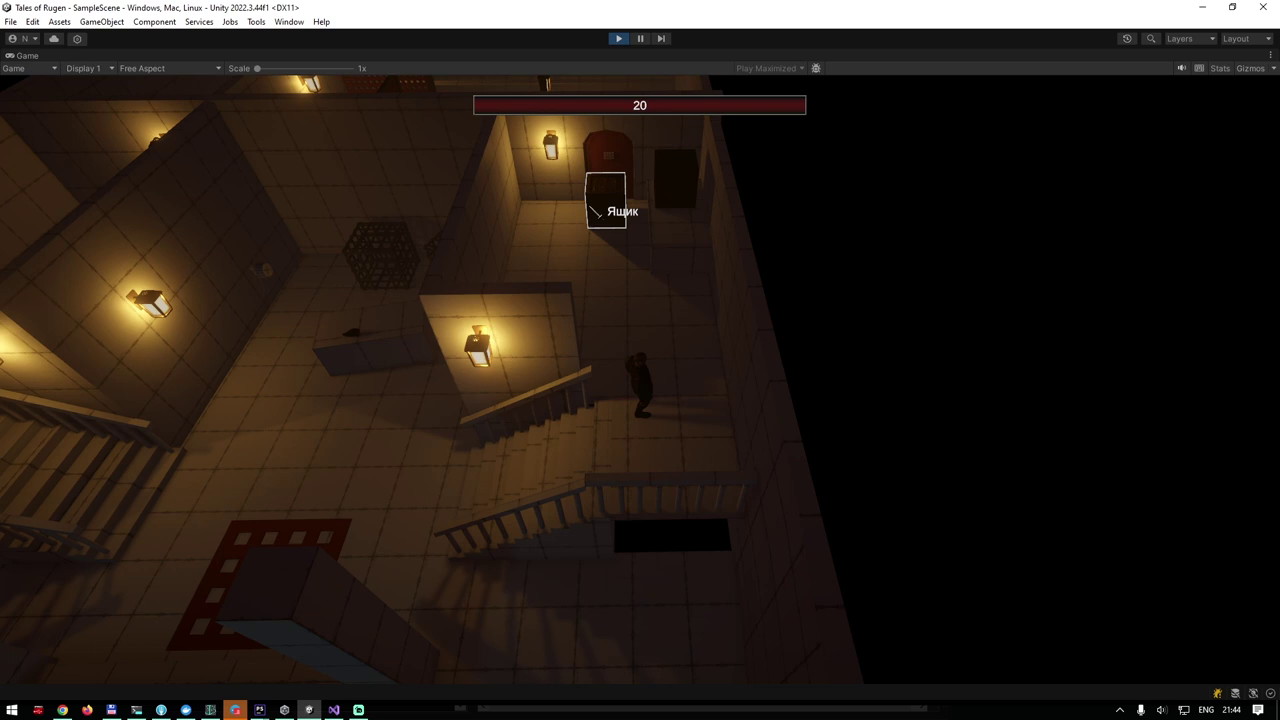
click(607, 209)
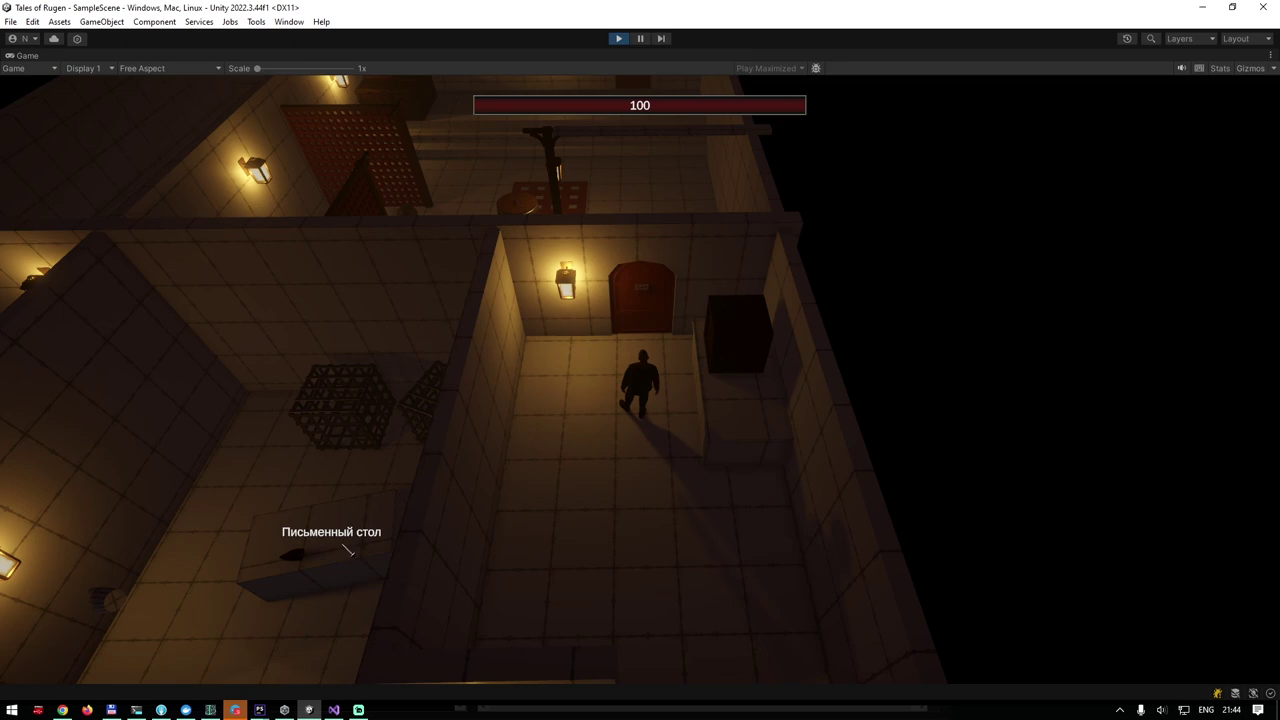
click(341, 540)
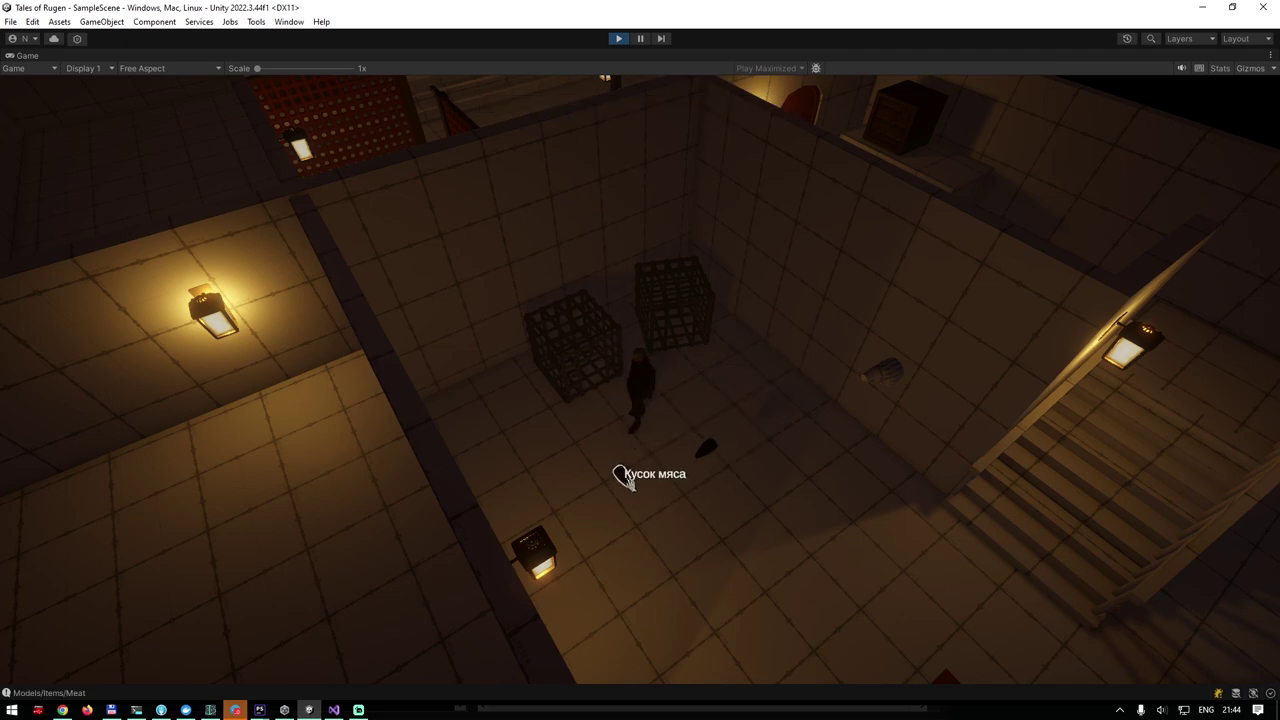
click(621, 476)
Exit Play mode with Ctrl+P and scroll the Hierarchy up toward the TargetHP health bar.
key(ctrl+p)
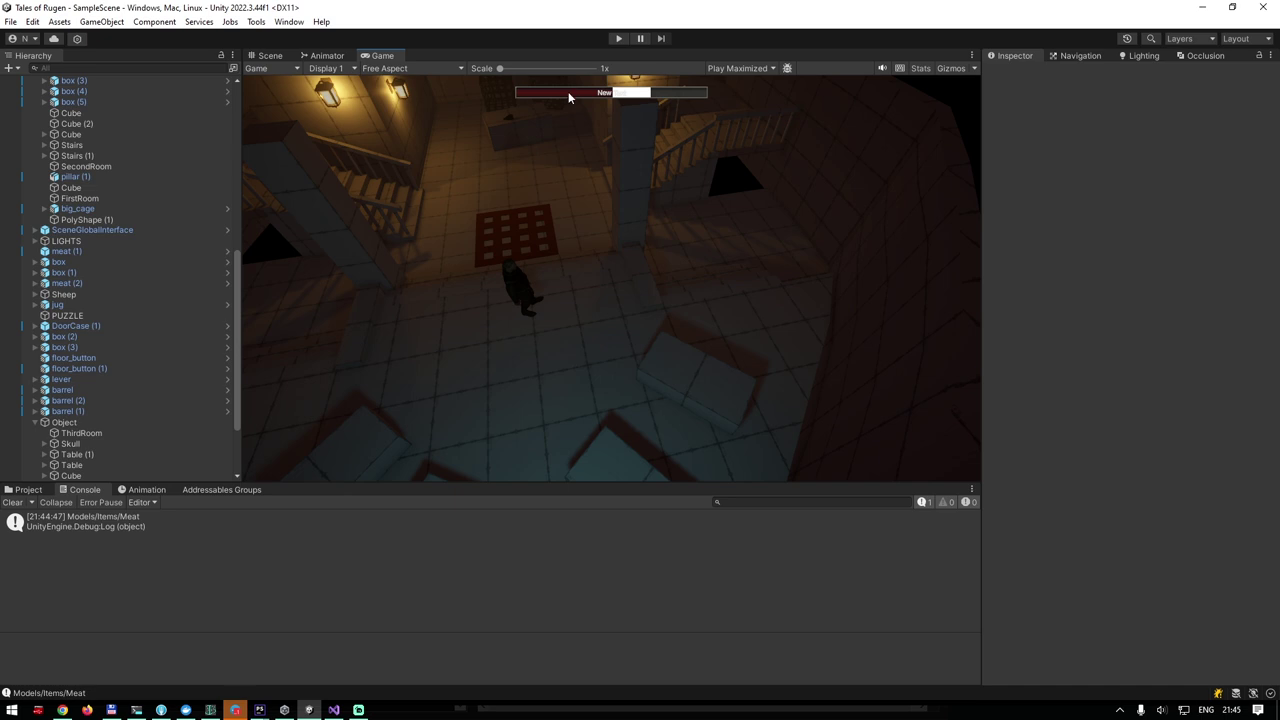
scroll(138, 264, up, 5)
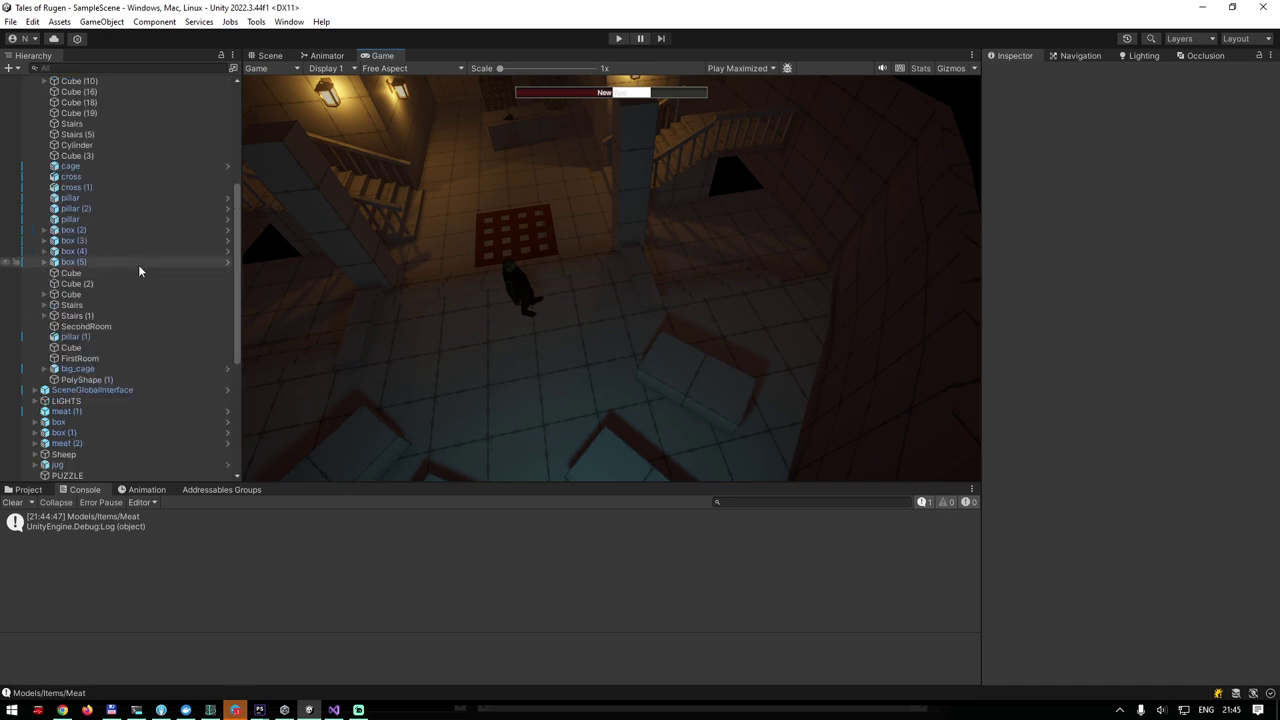
scroll(138, 264, up, 10)
Frame the TargetHP bar in the Scene view, expand its children and zoom in on it.
click(267, 56)
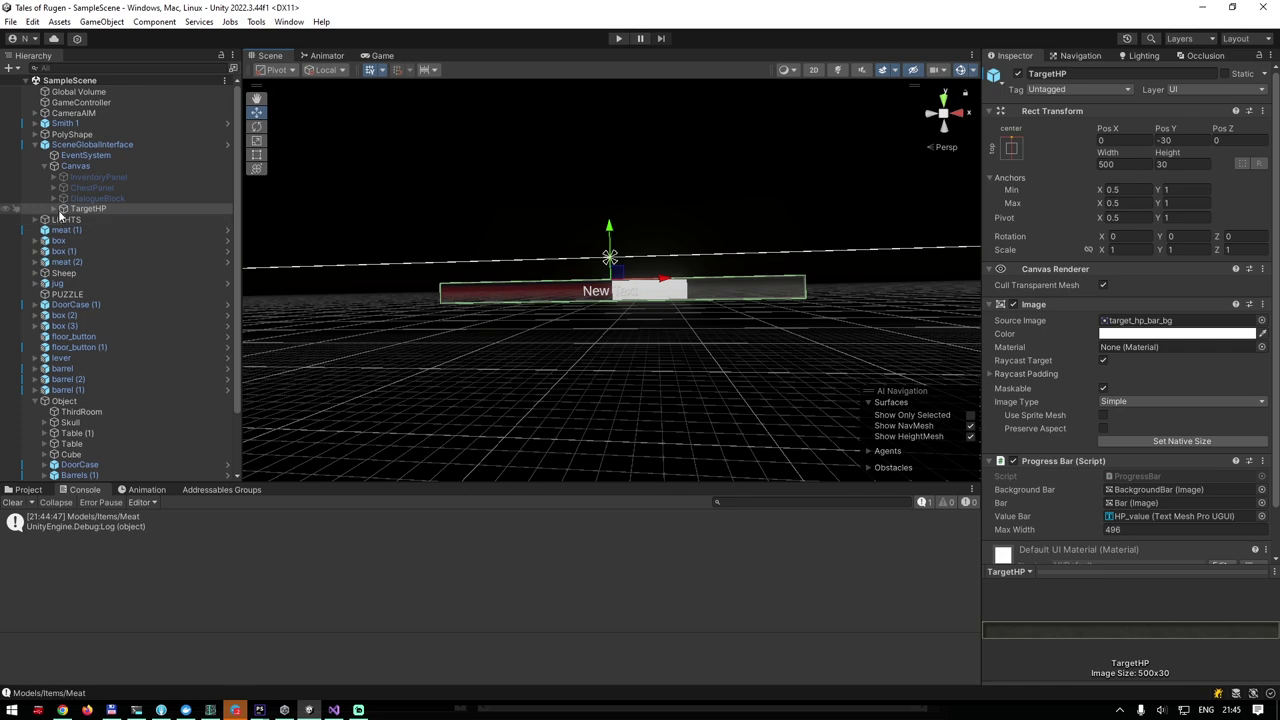
click(52, 208)
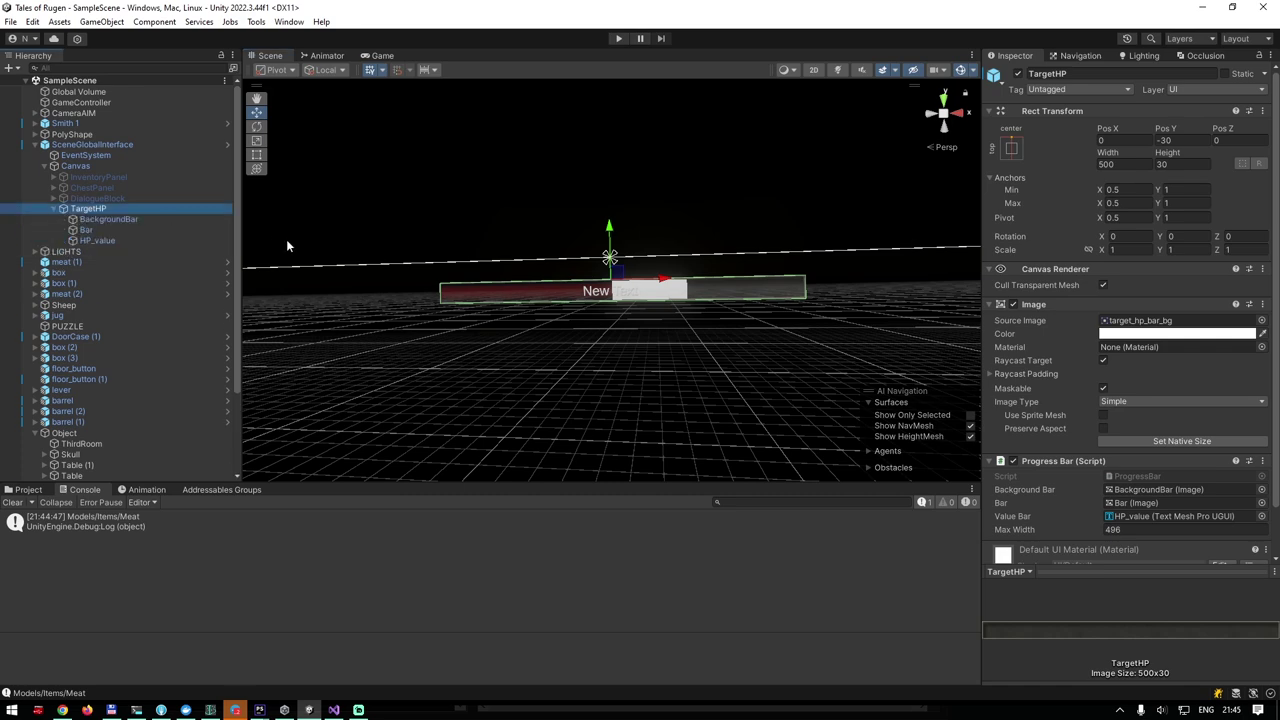
alt+drag(560, 323, 580, 335)
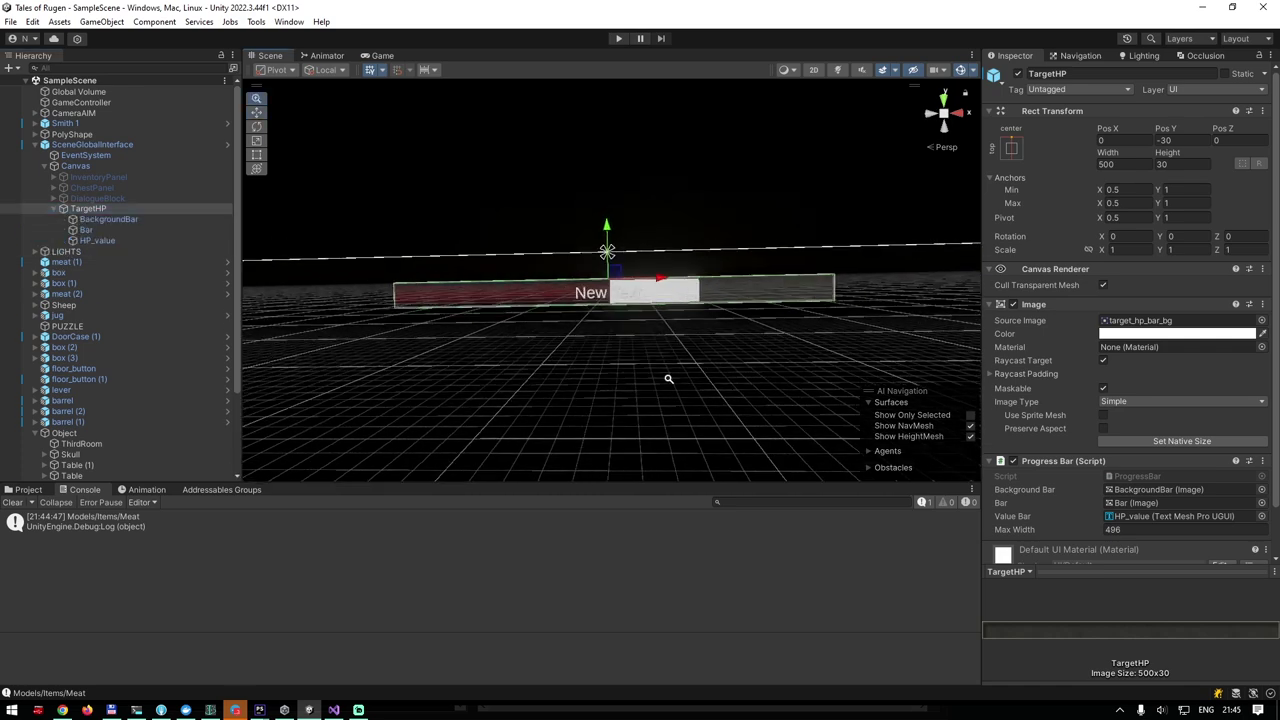
alt+right_drag(580, 335, 617, 357)
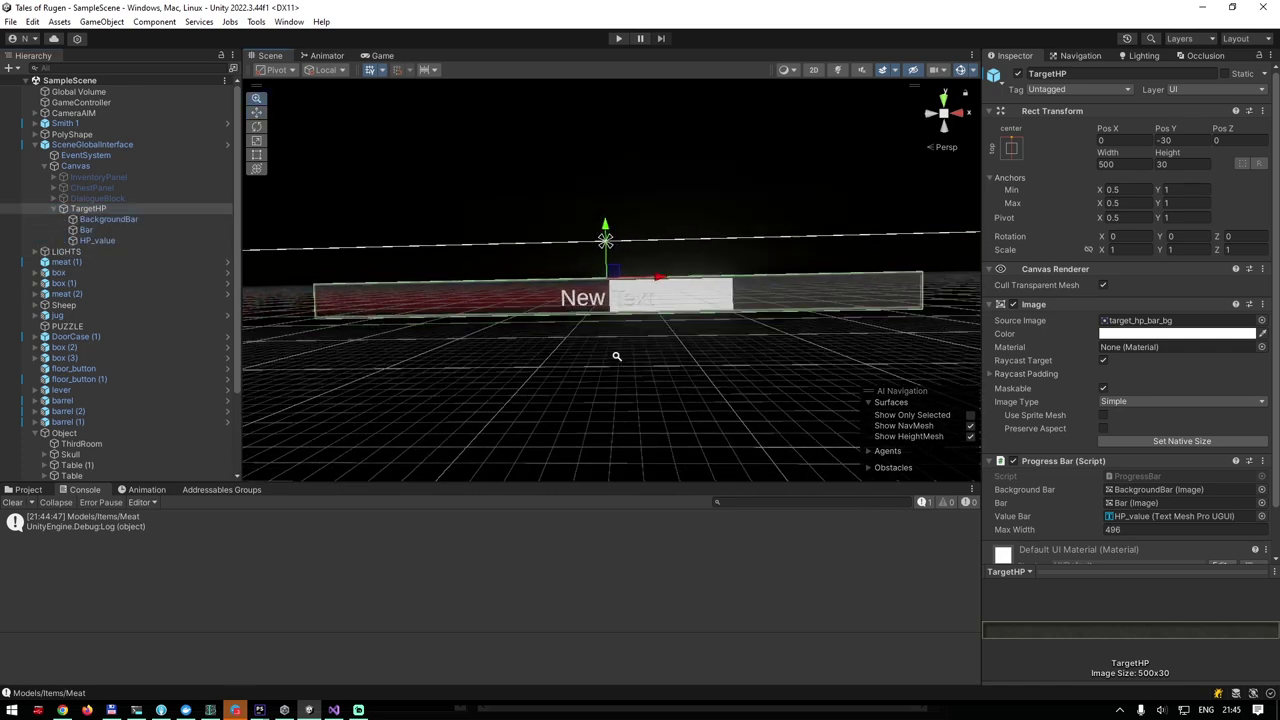
Inspect BackgroundBar, HP_value and Bar in turn, then reselect TargetHP.
click(100, 209)
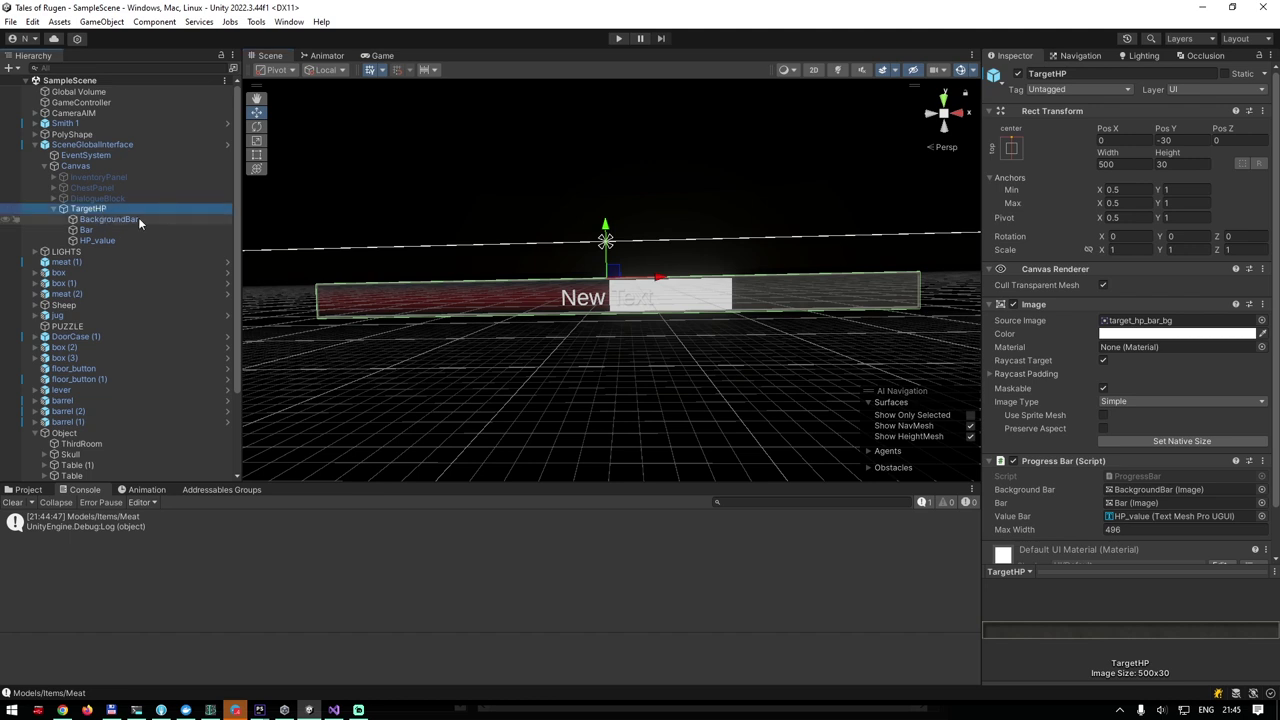
click(138, 217)
click(110, 240)
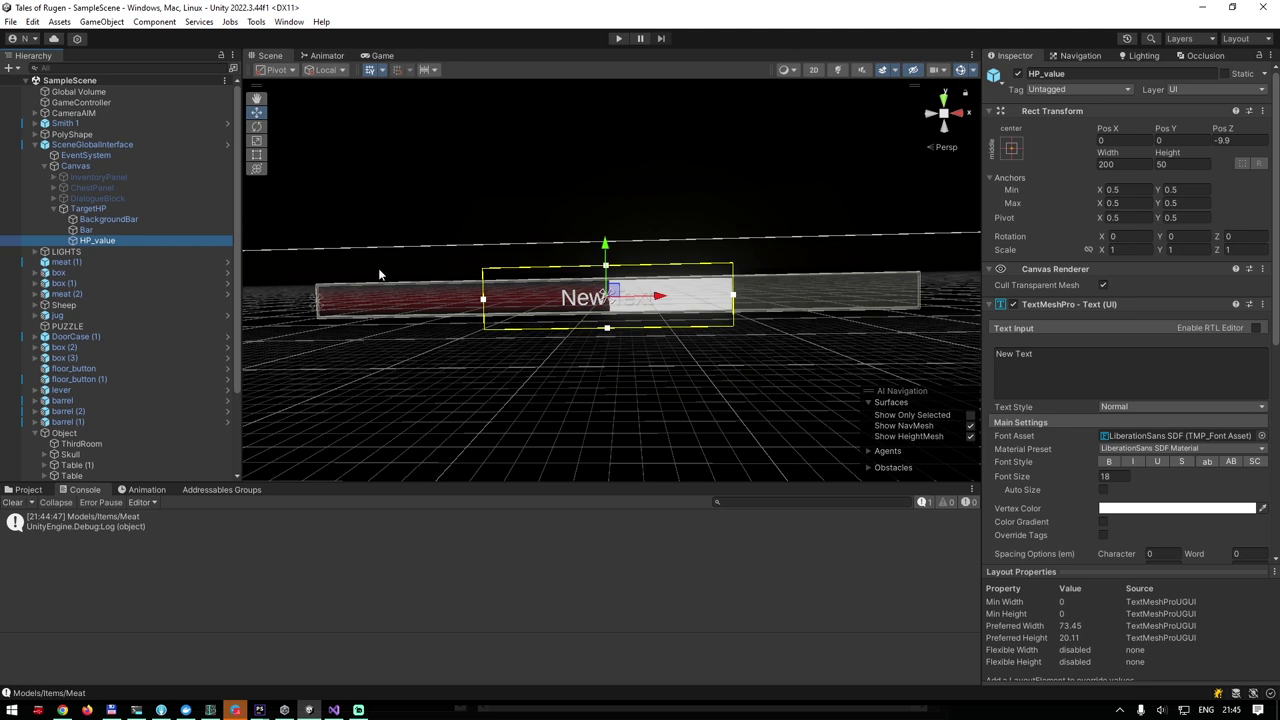
click(131, 229)
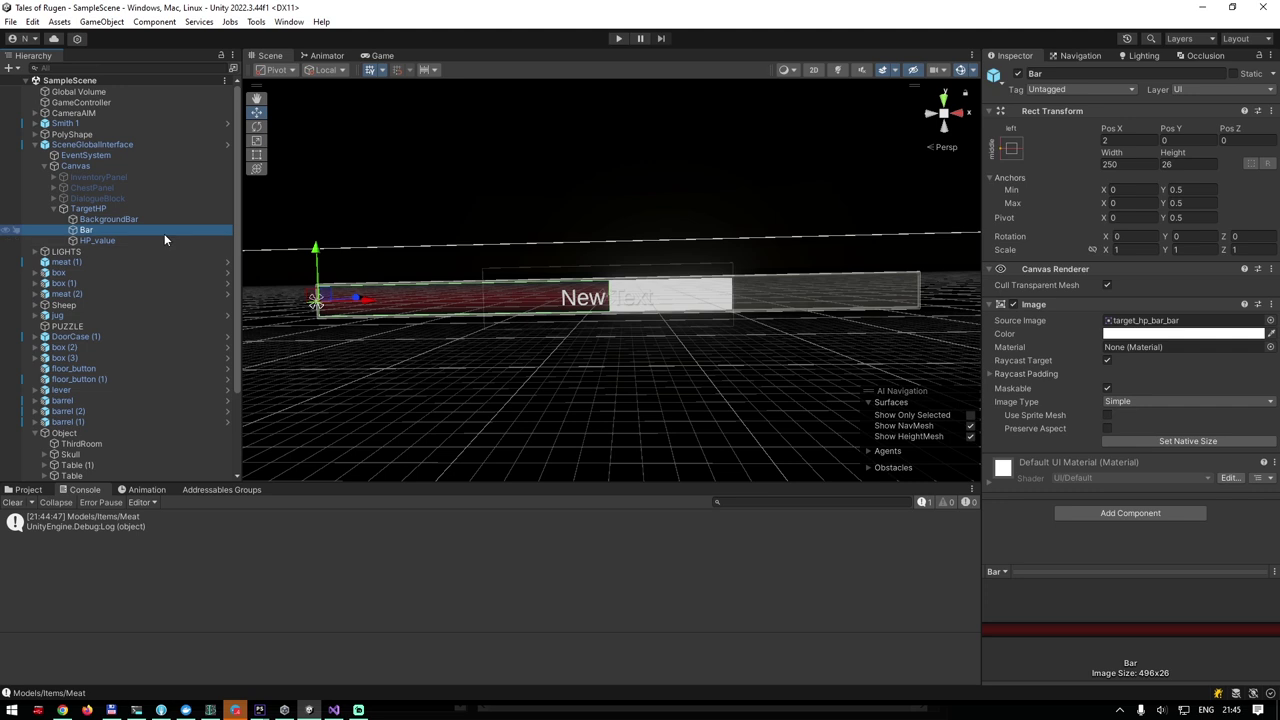
click(122, 220)
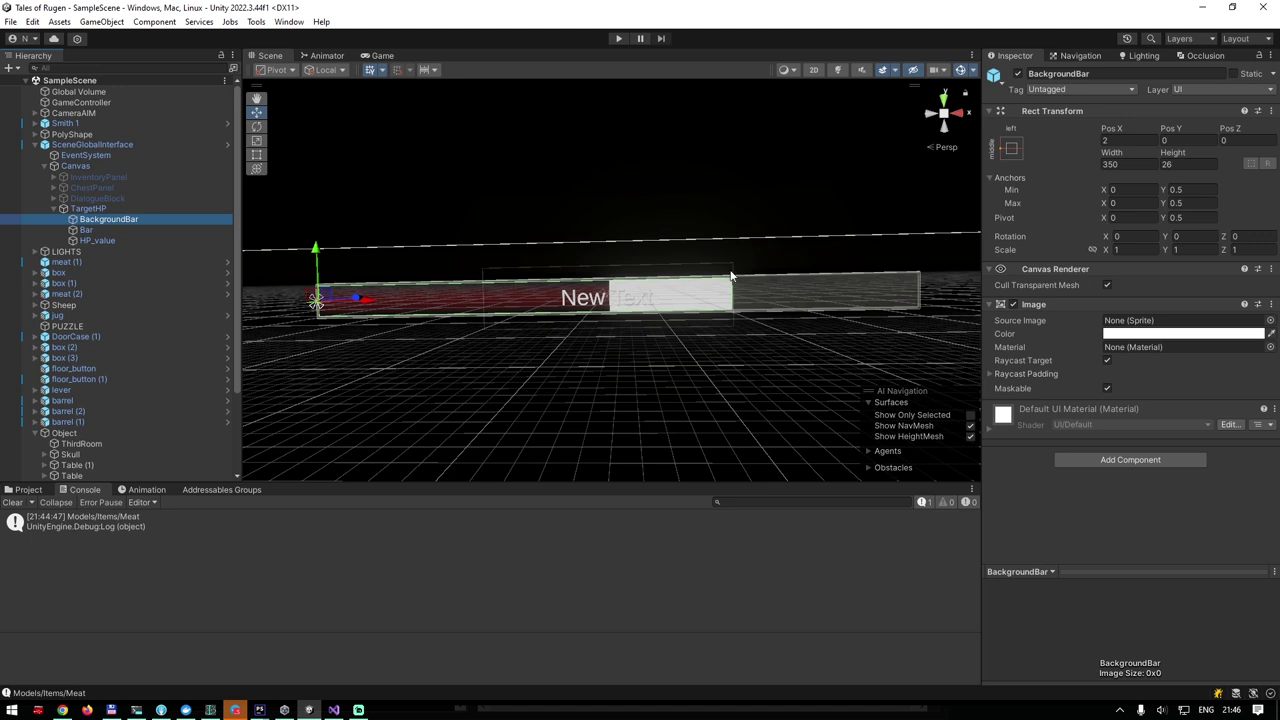
click(82, 209)
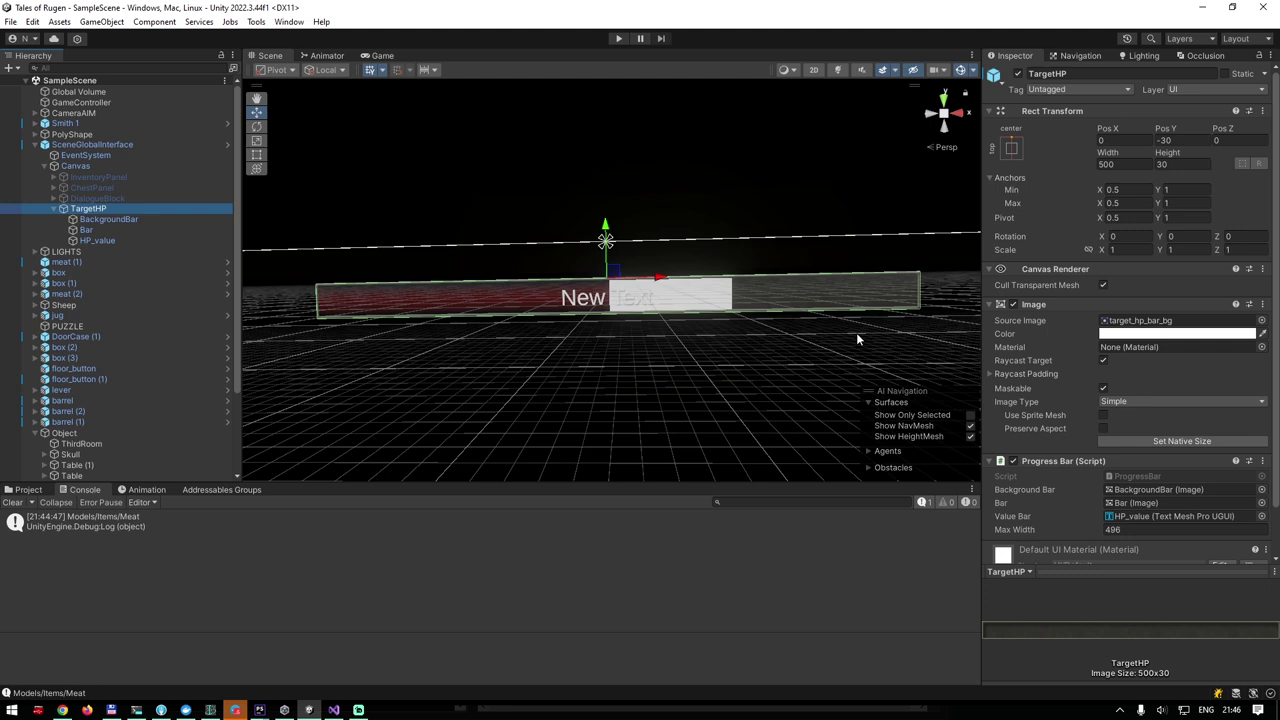
click(1263, 461)
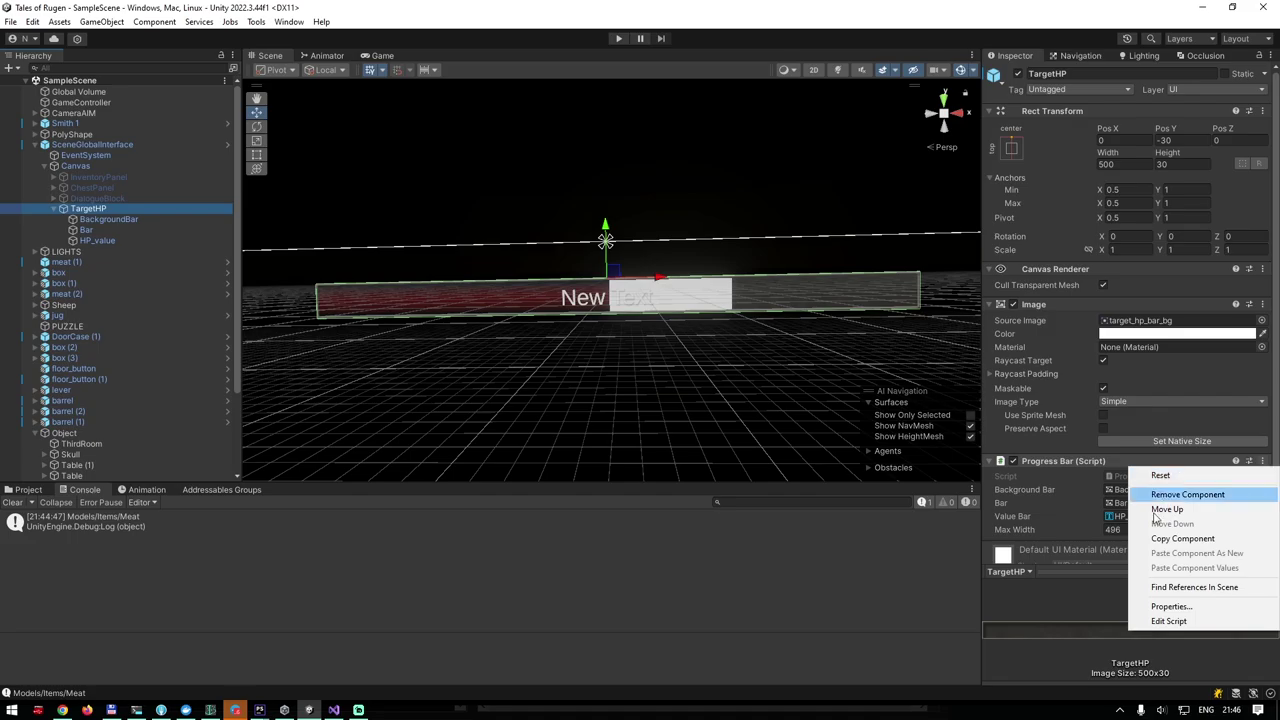
click(1170, 621)
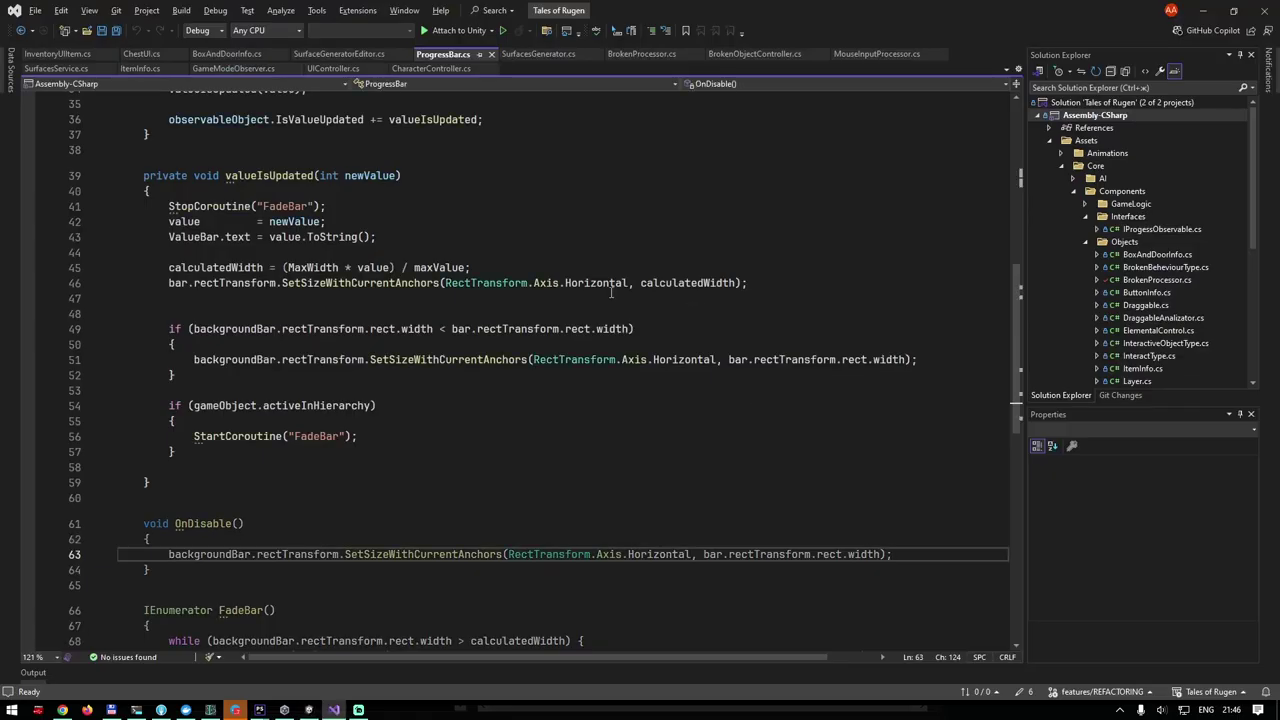
scroll(611, 290, up, 11)
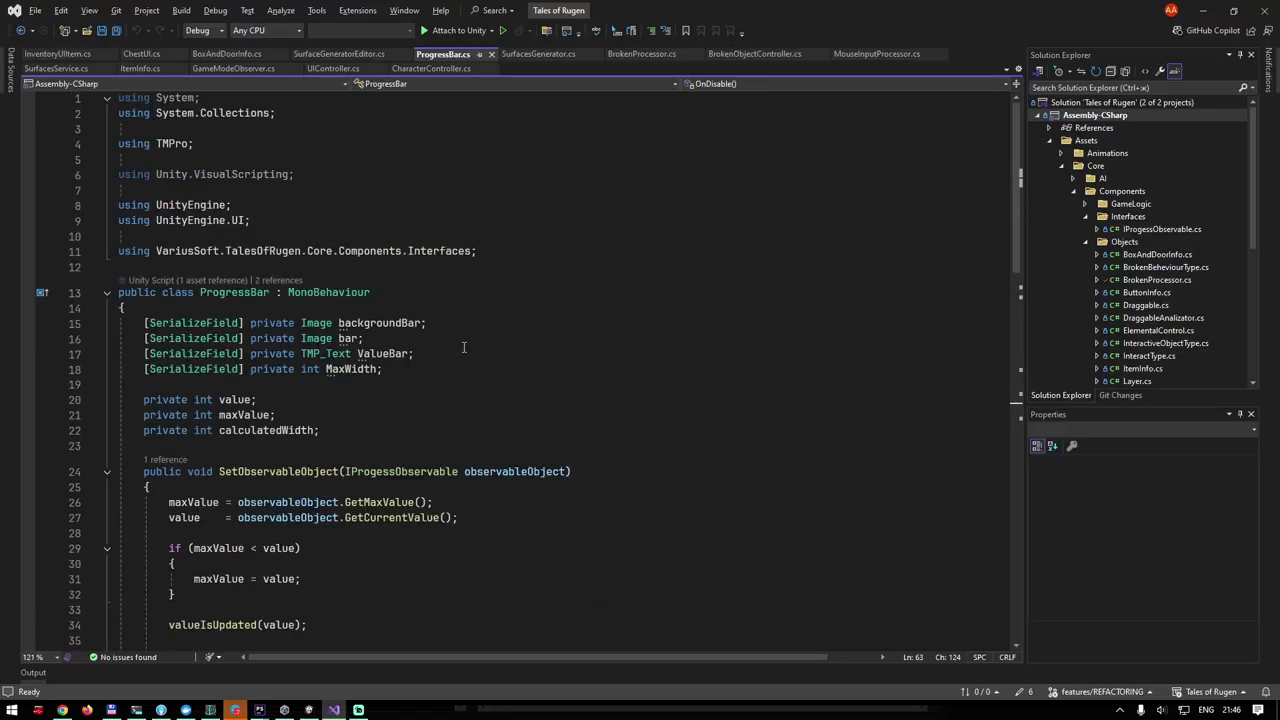
drag(146, 323, 400, 374)
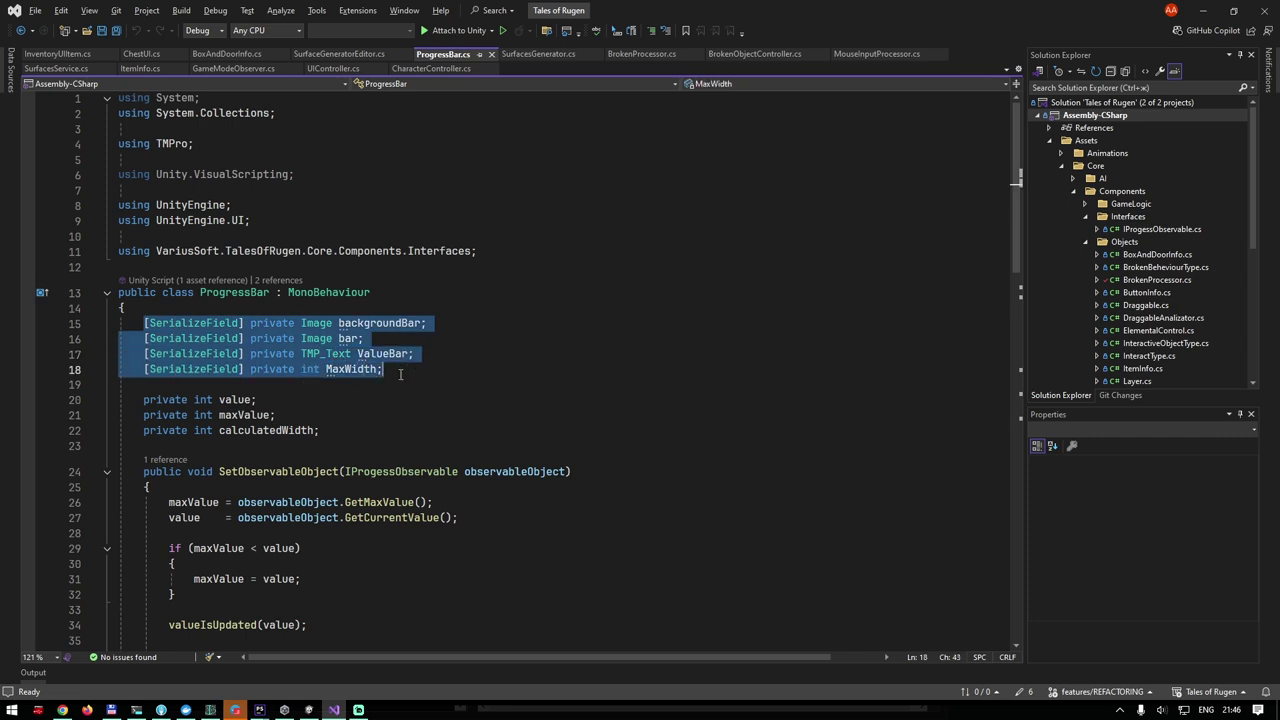
click(380, 323)
click(320, 340)
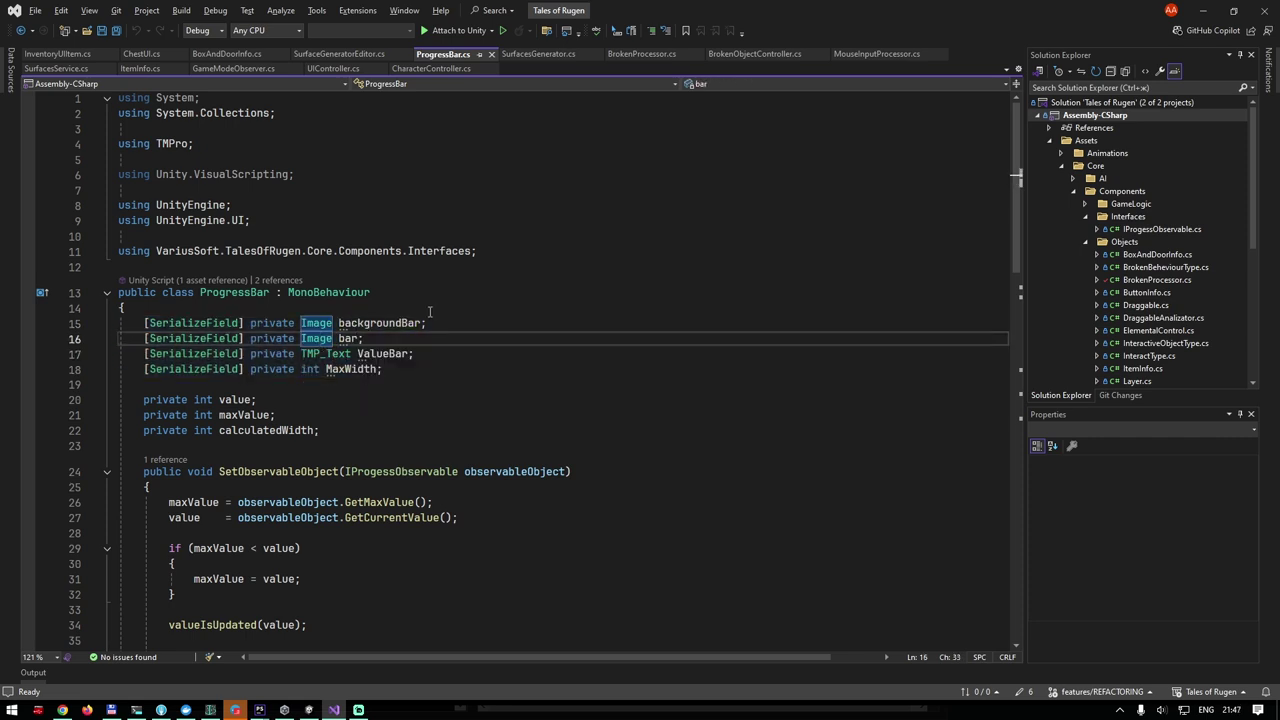
click(395, 353)
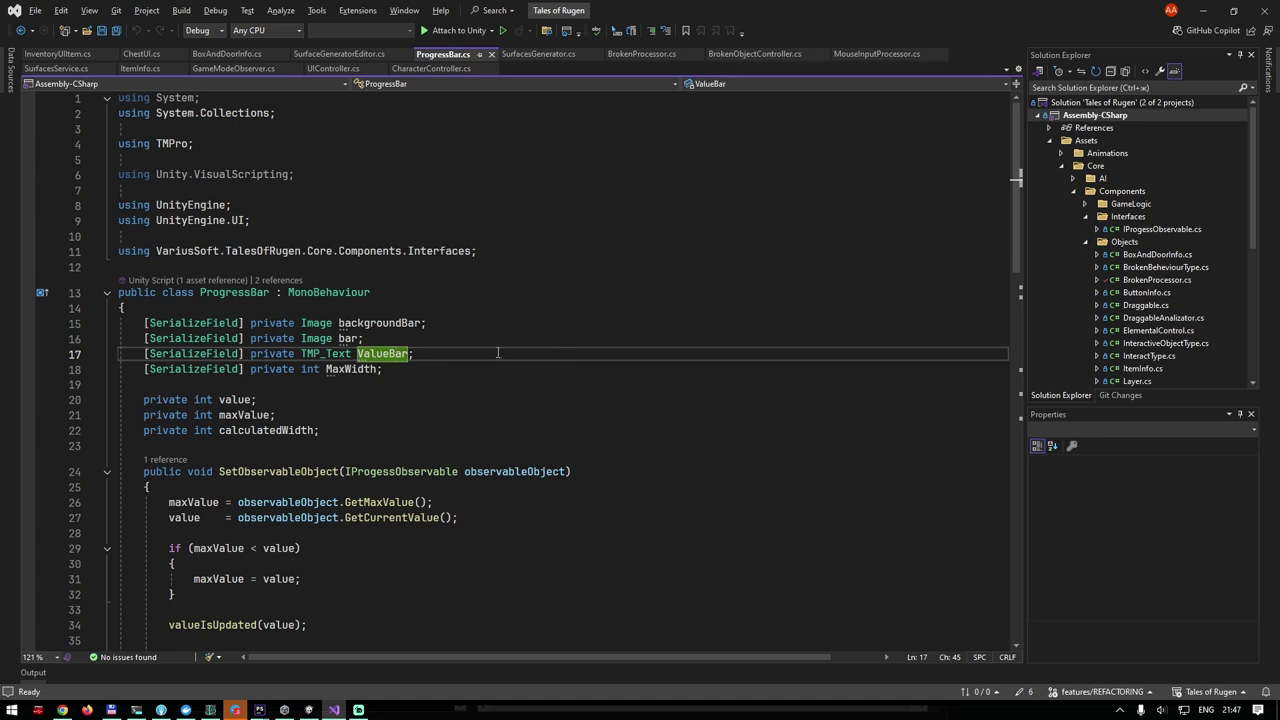
click(345, 369)
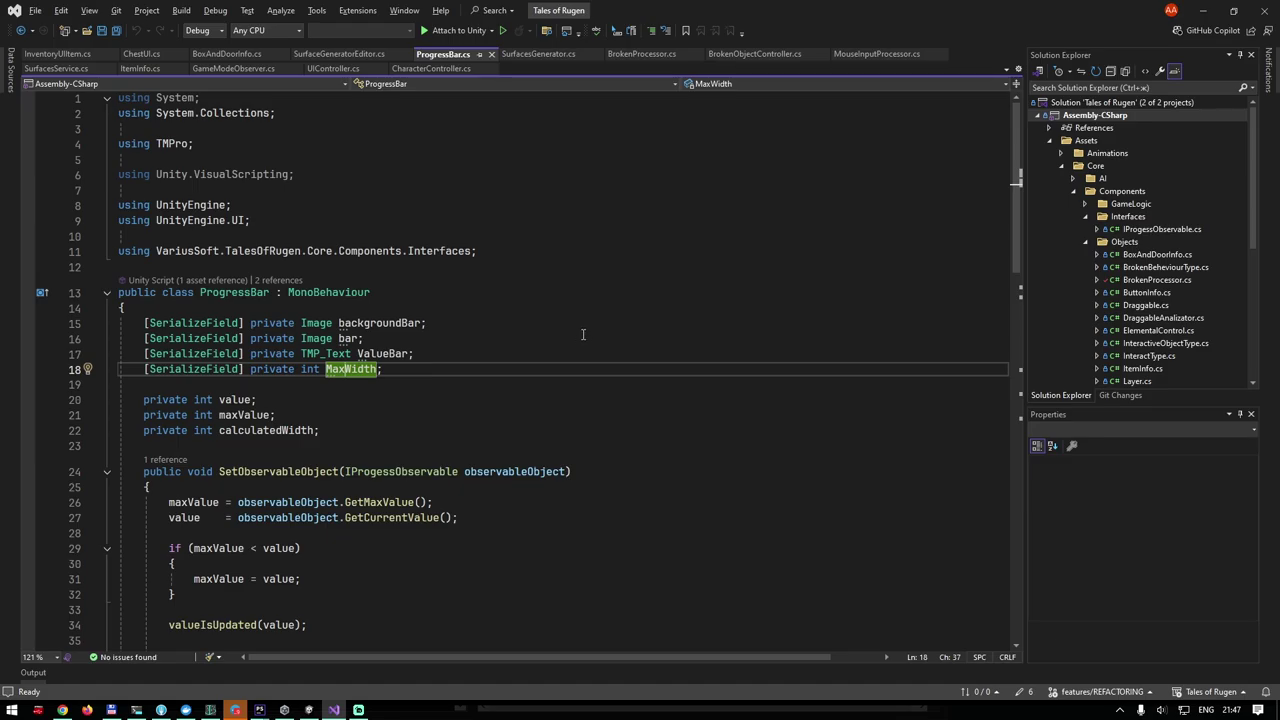
key(alt+Tab)
click(130, 220)
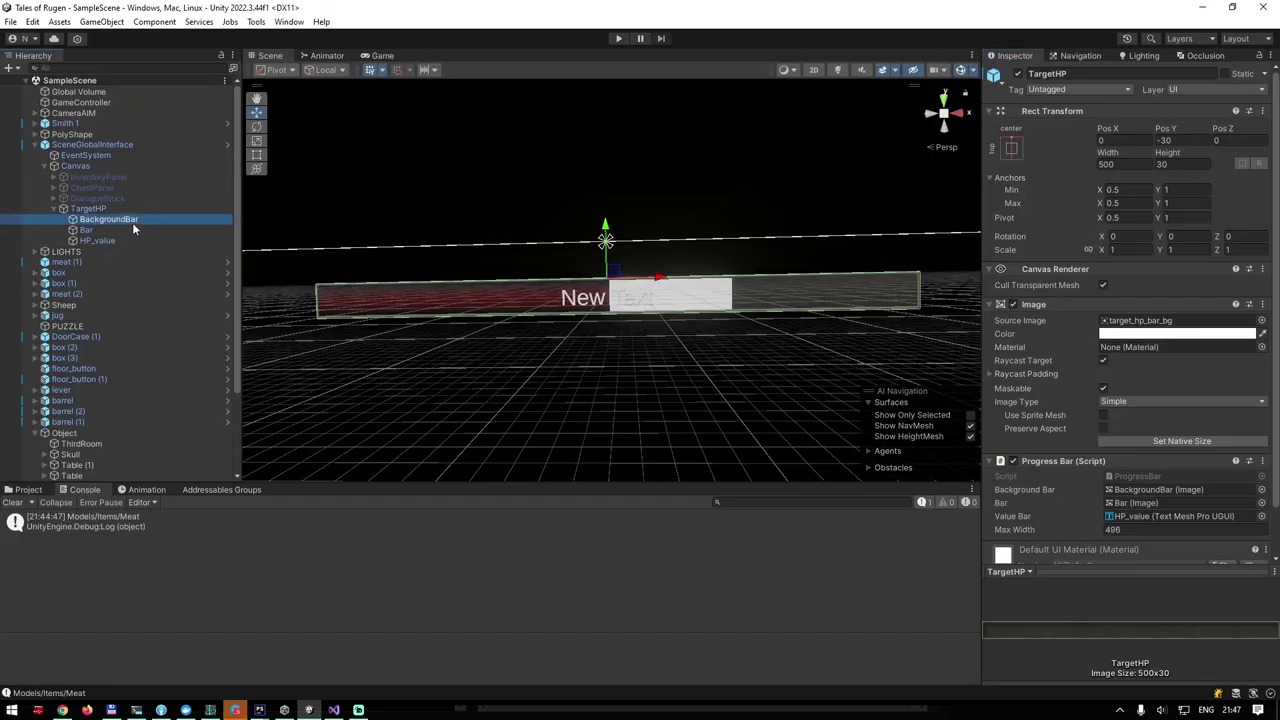
click(94, 208)
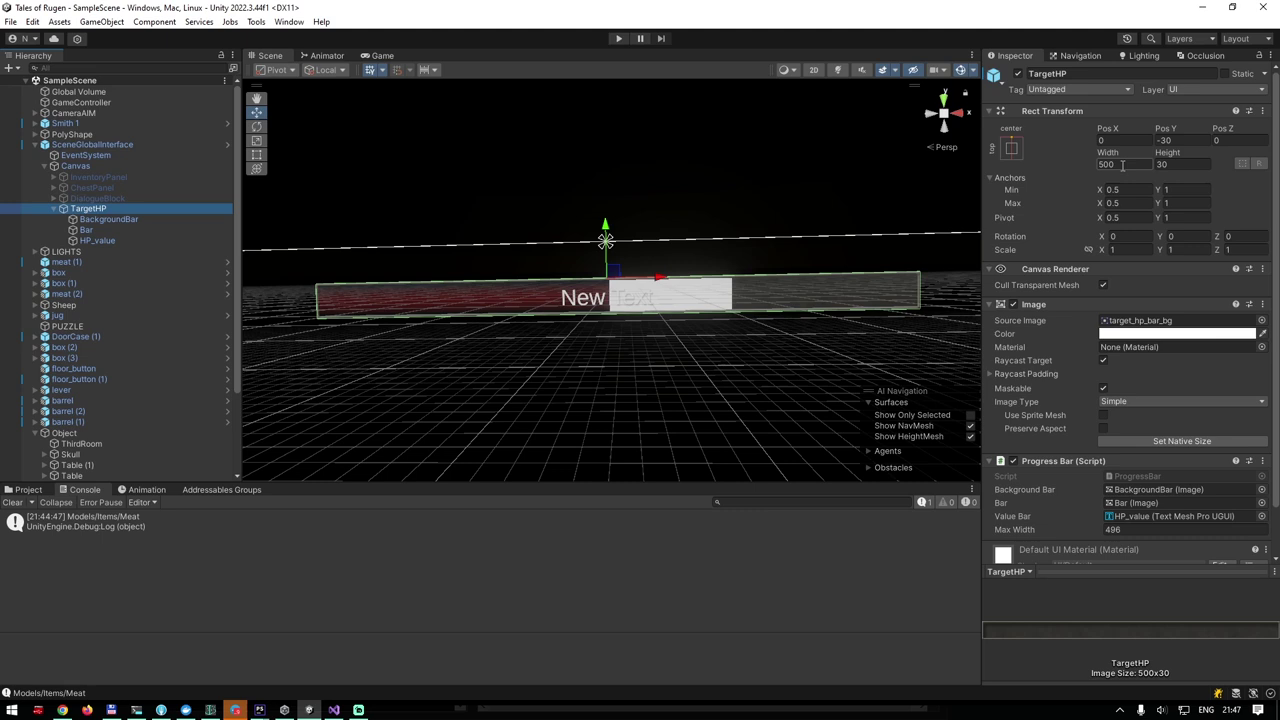
scroll(1137, 436, down, 1)
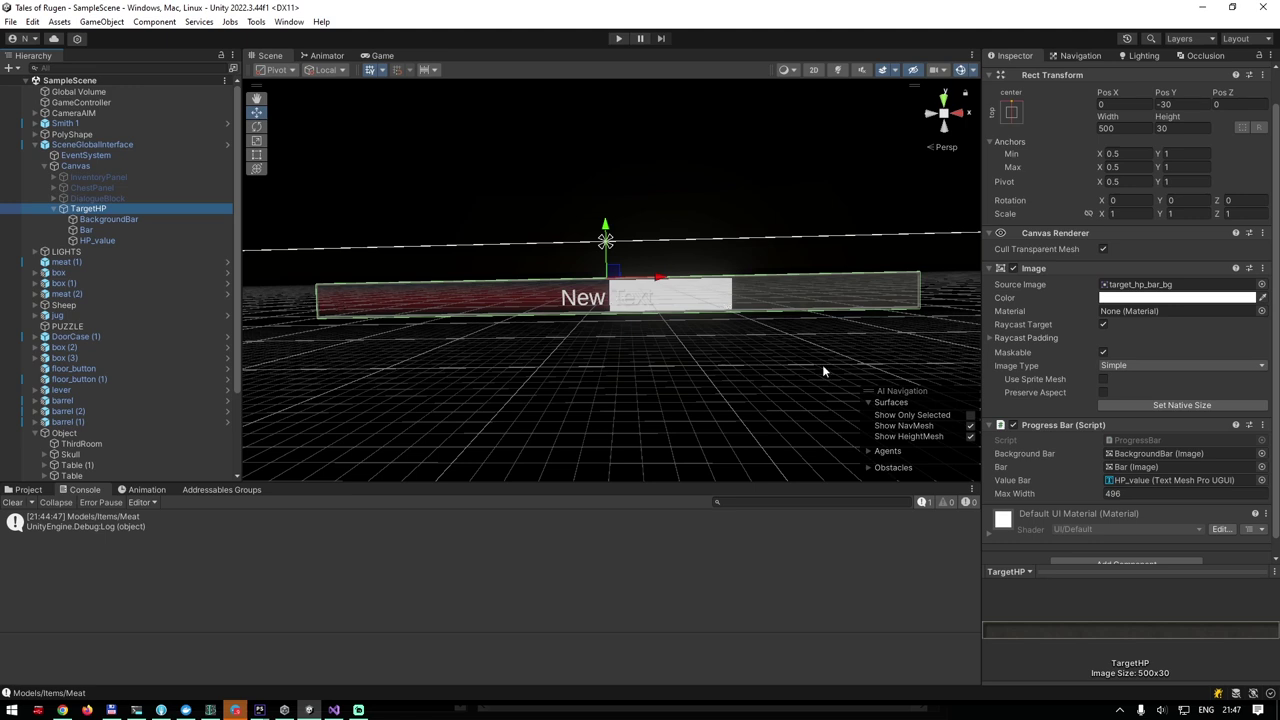
scroll(912, 272, up, 2)
scroll(809, 282, up, 2)
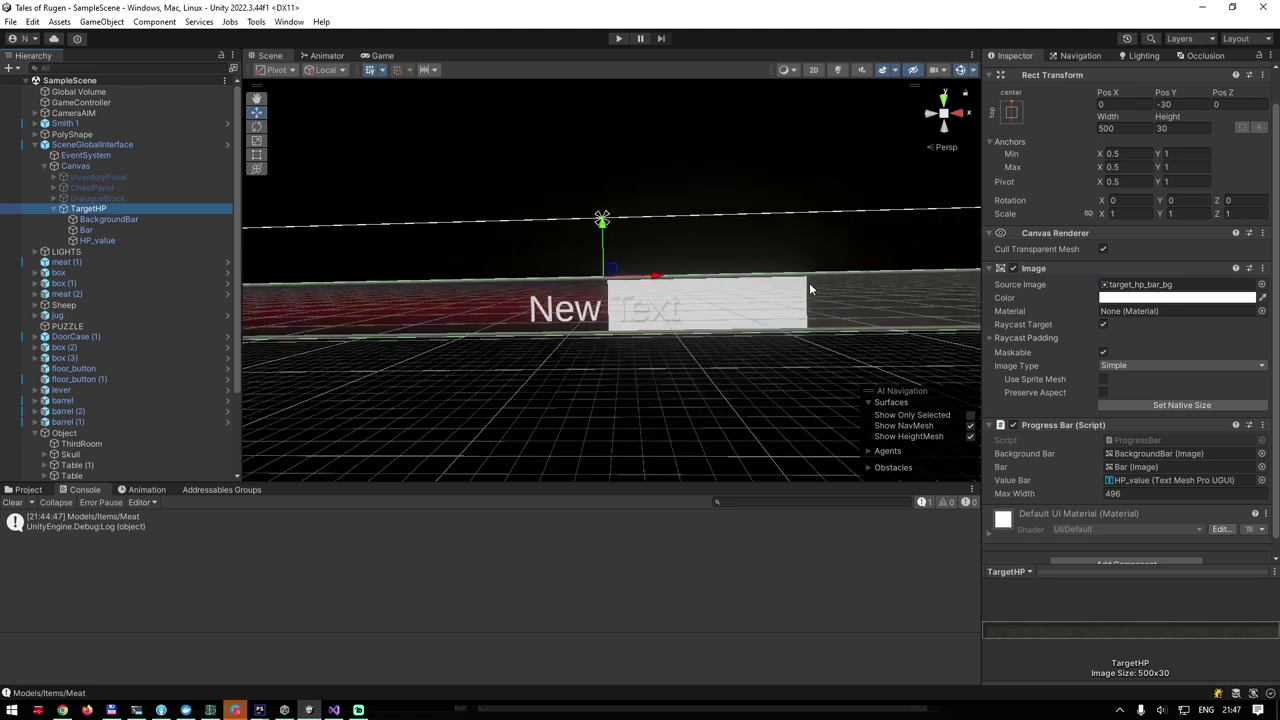
mouse_move(491, 349)
middle_down()
mouse_move(344, 290)
mouse_move(607, 302)
middle_up()
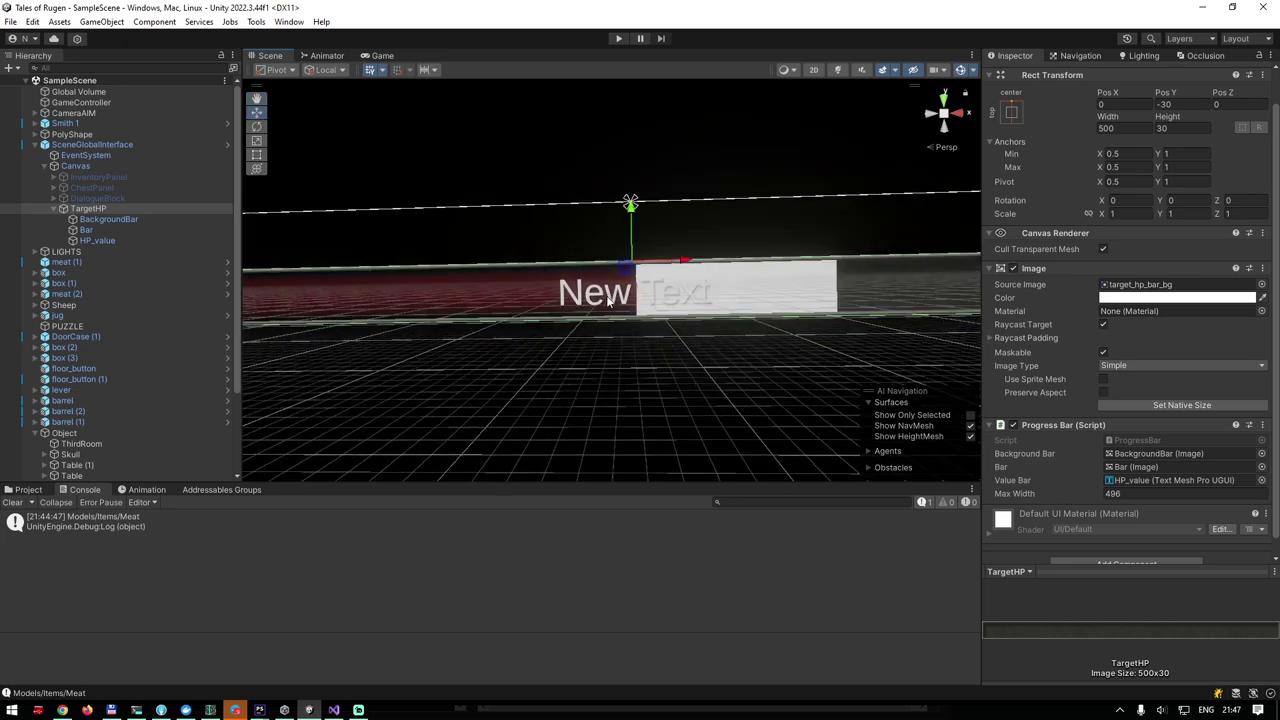
scroll(607, 302, down, 1)
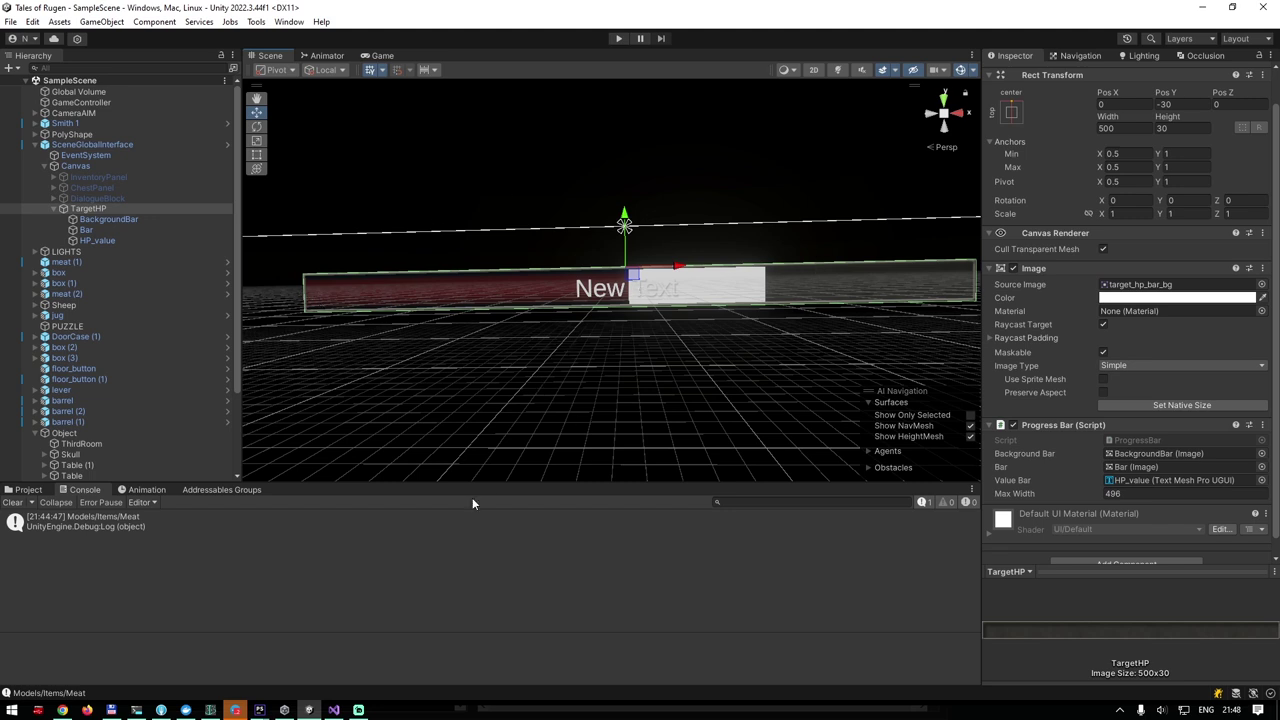
In ProgressBar.cs, review the value, maxValue and calculatedWidth fields.
click(333, 710)
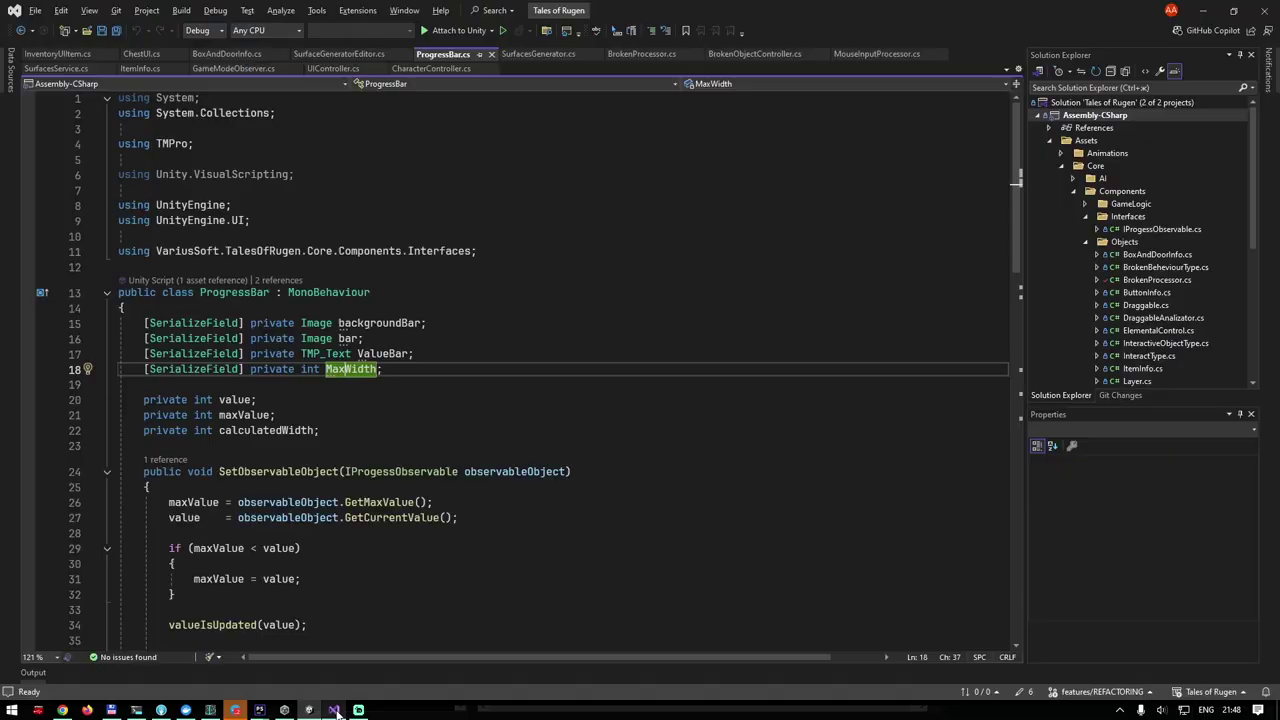
scroll(417, 419, down, 1)
scroll(300, 370, down, 1)
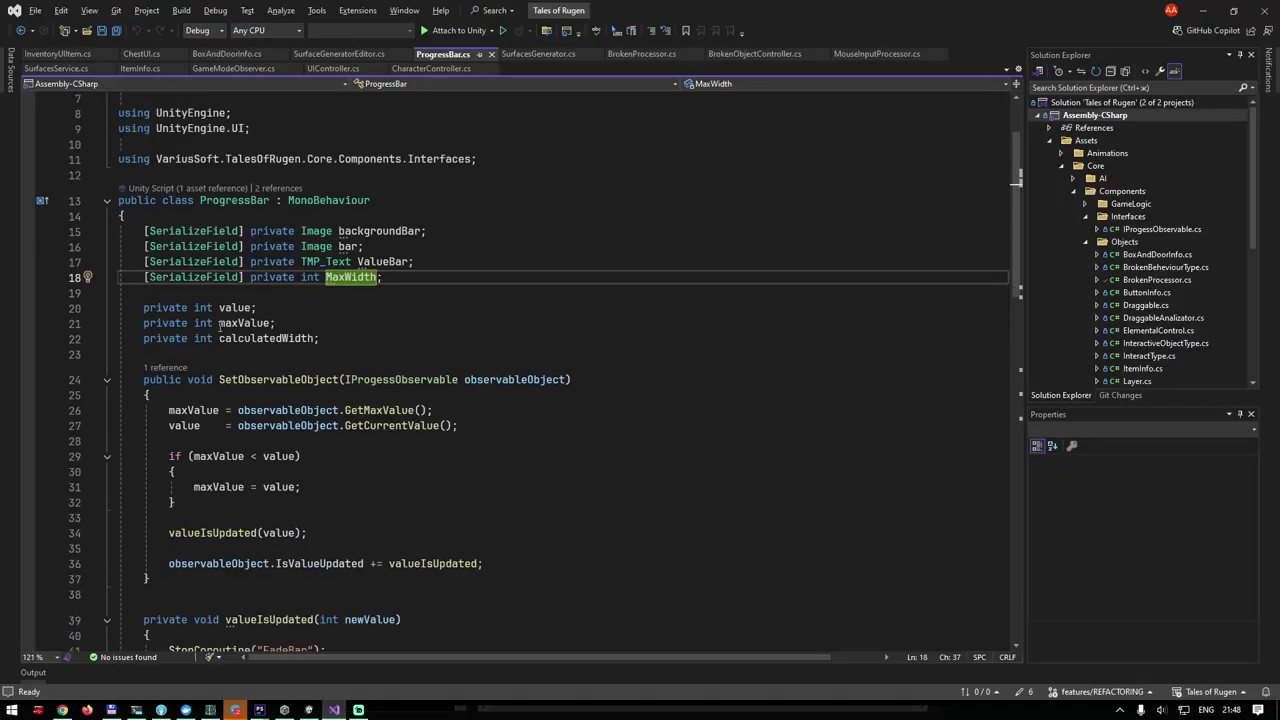
click(233, 310)
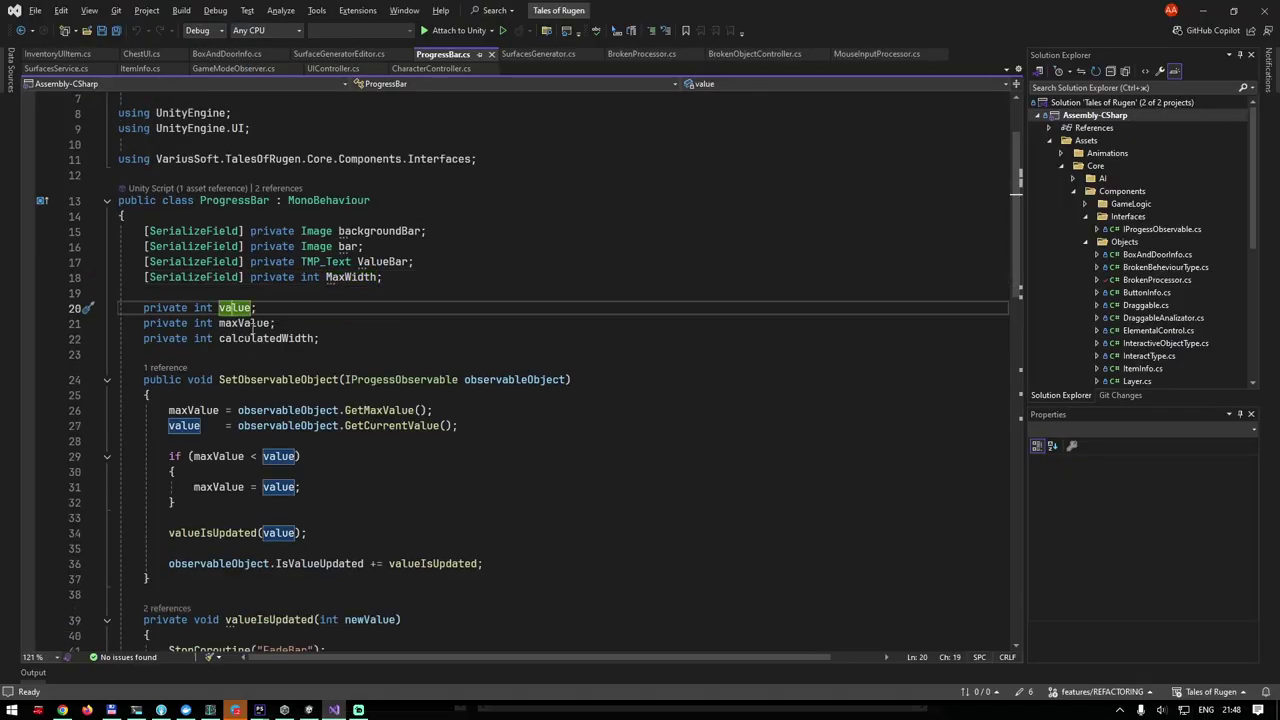
click(286, 323)
click(306, 340)
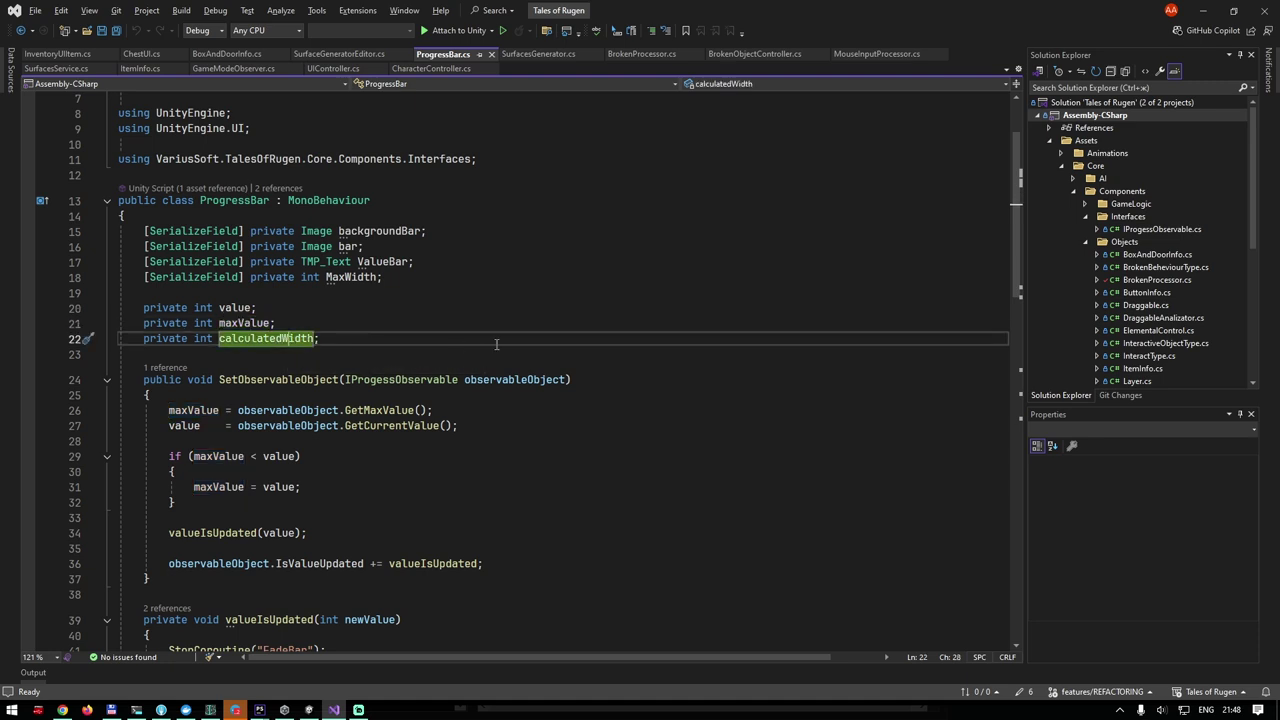
Go from SetObservableObject's IProgessObservable parameter to the interface definition with F12.
scroll(478, 345, down, 3)
click(282, 241)
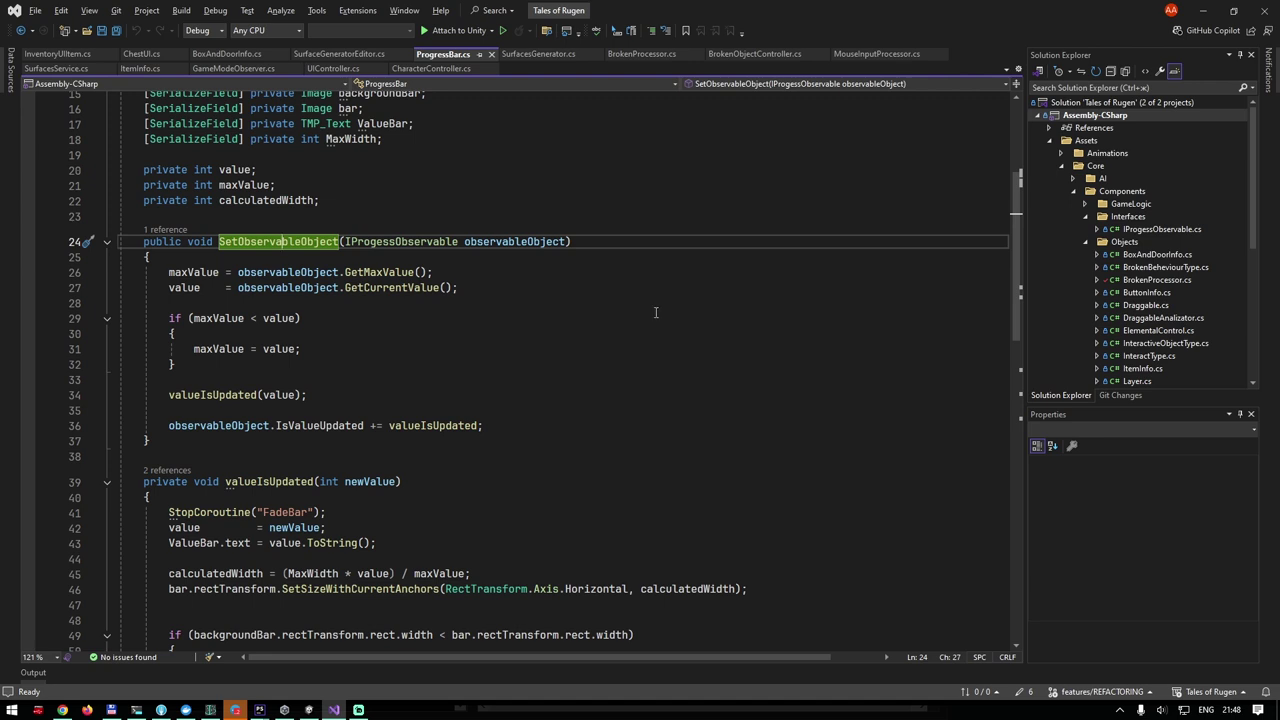
click(408, 241)
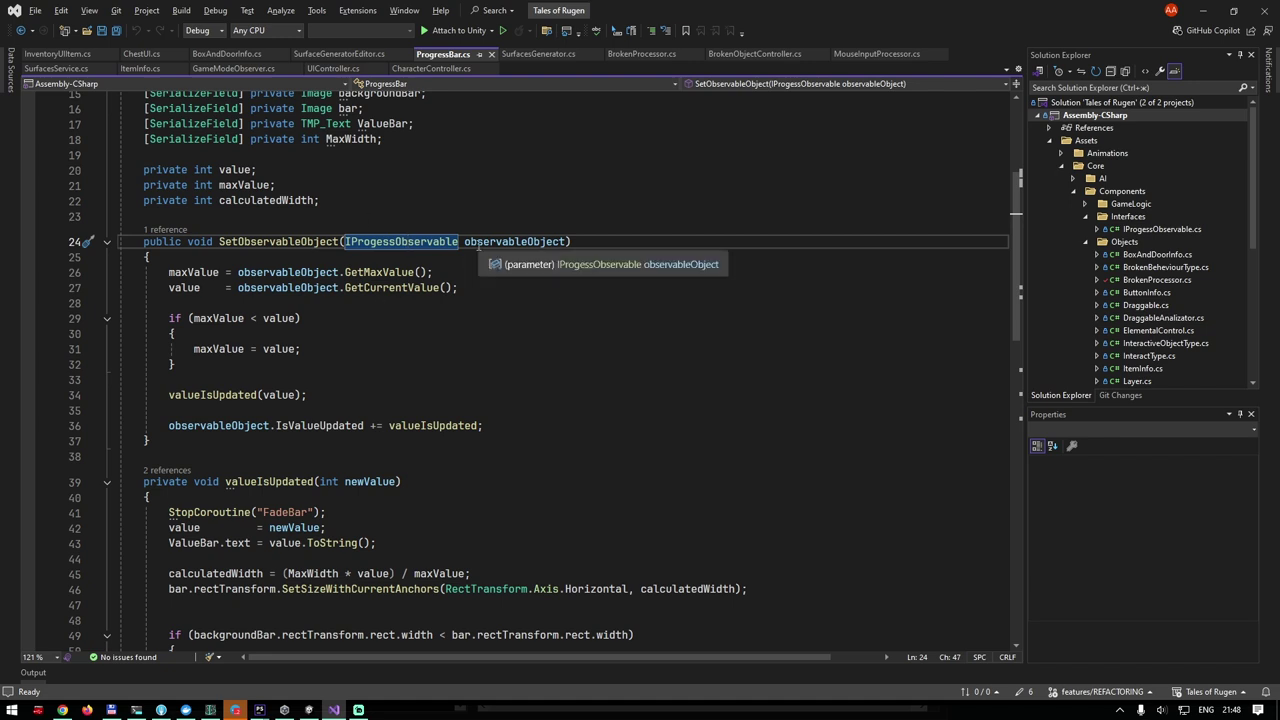
key(F12)
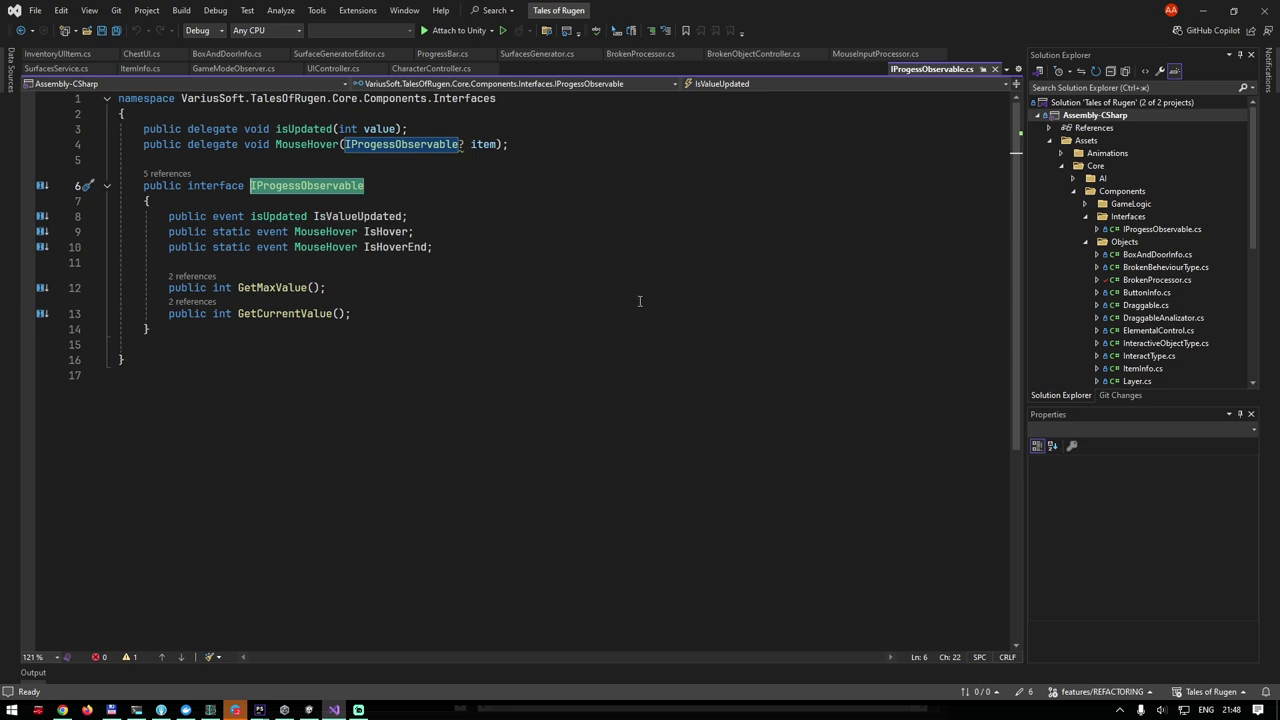
Review the IProgessObservable members: isUpdated and hover events, GetMaxValue and GetCurrentValue.
click(269, 216)
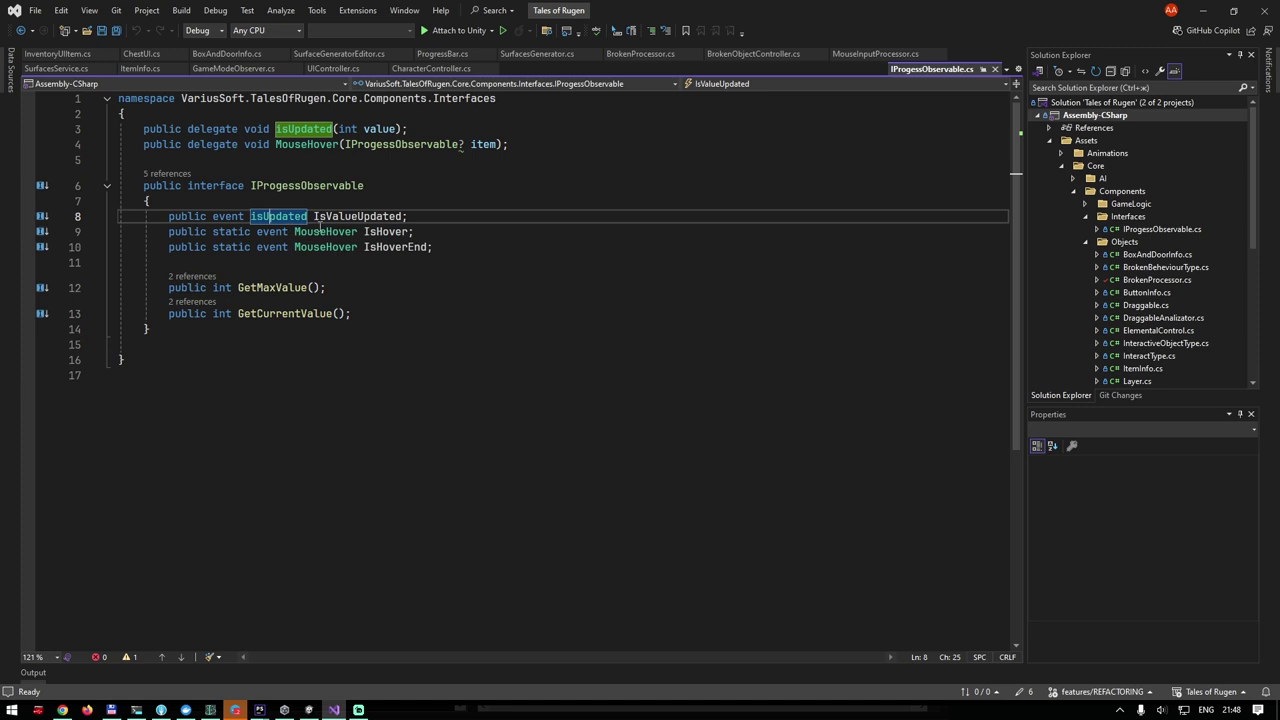
key(Right)
key(Right)
key(Right)
click(320, 247)
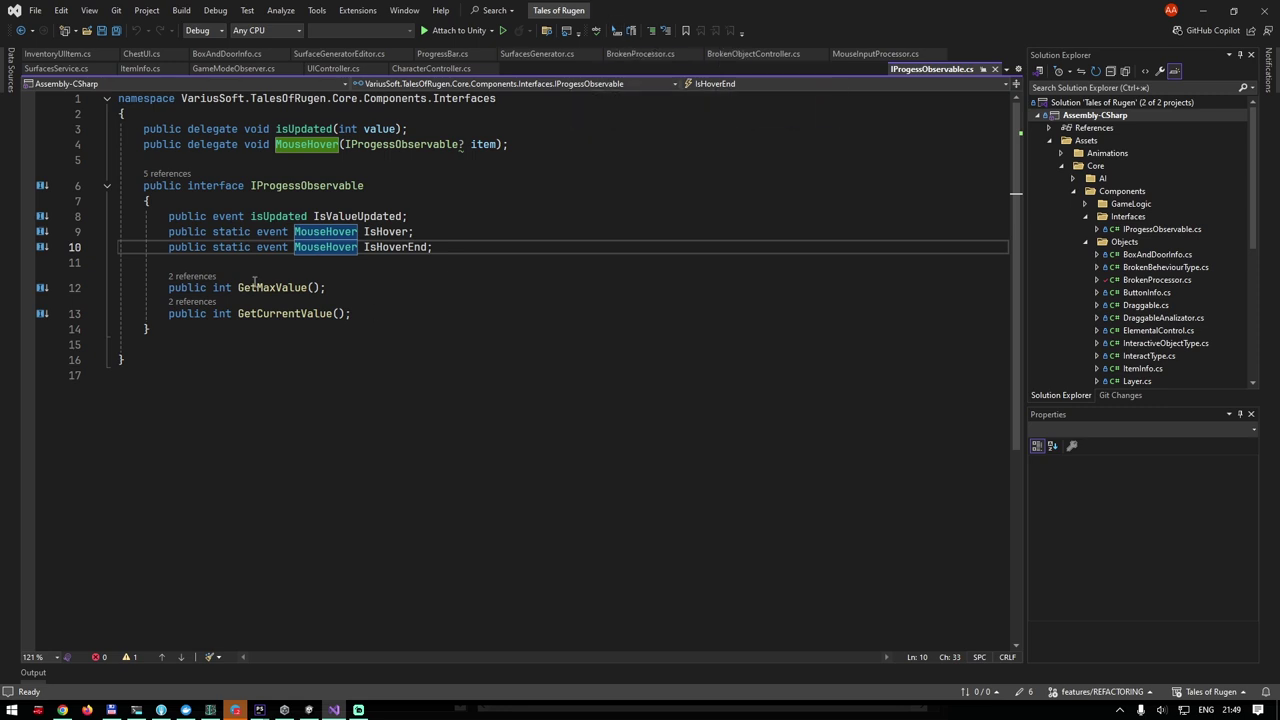
click(269, 287)
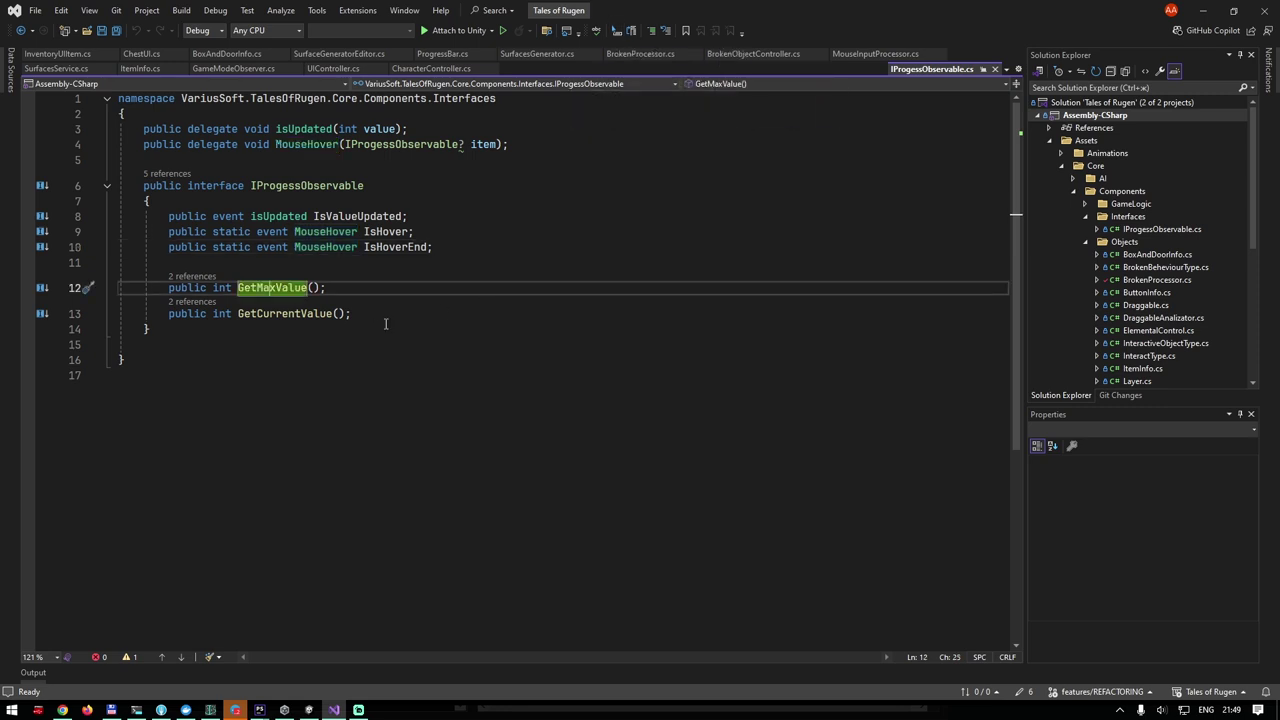
click(295, 312)
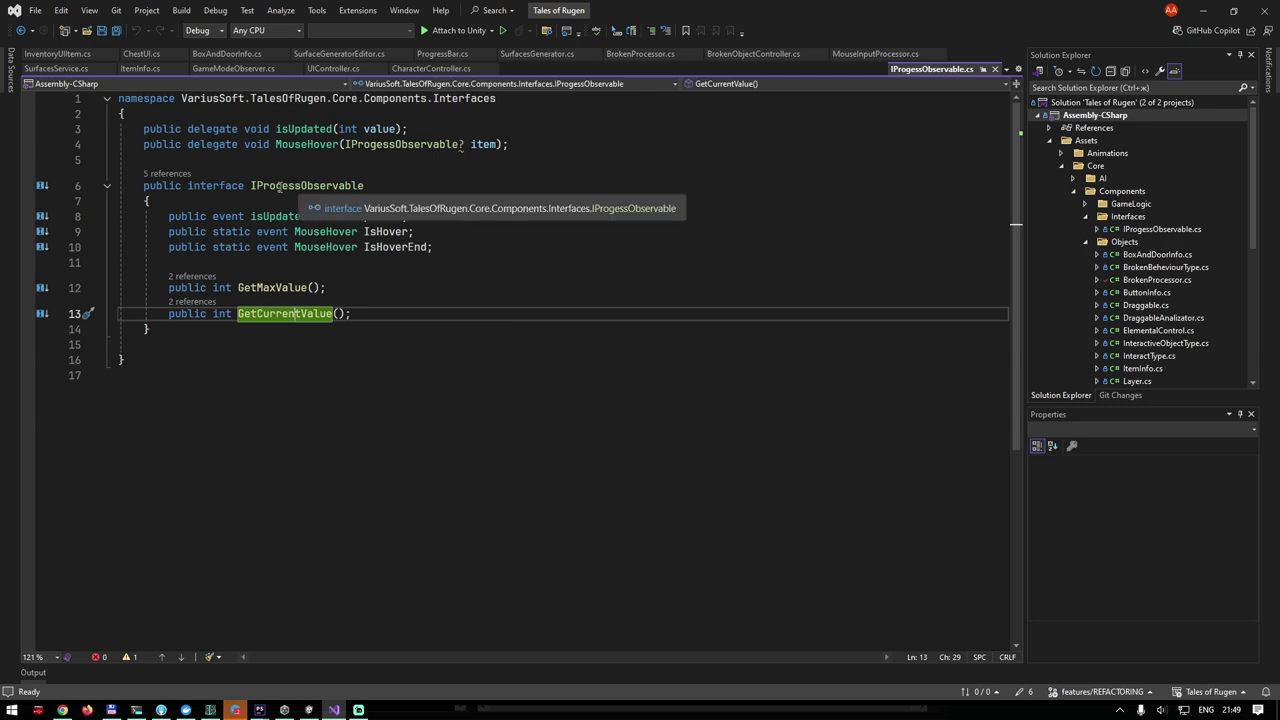
double_click(298, 185)
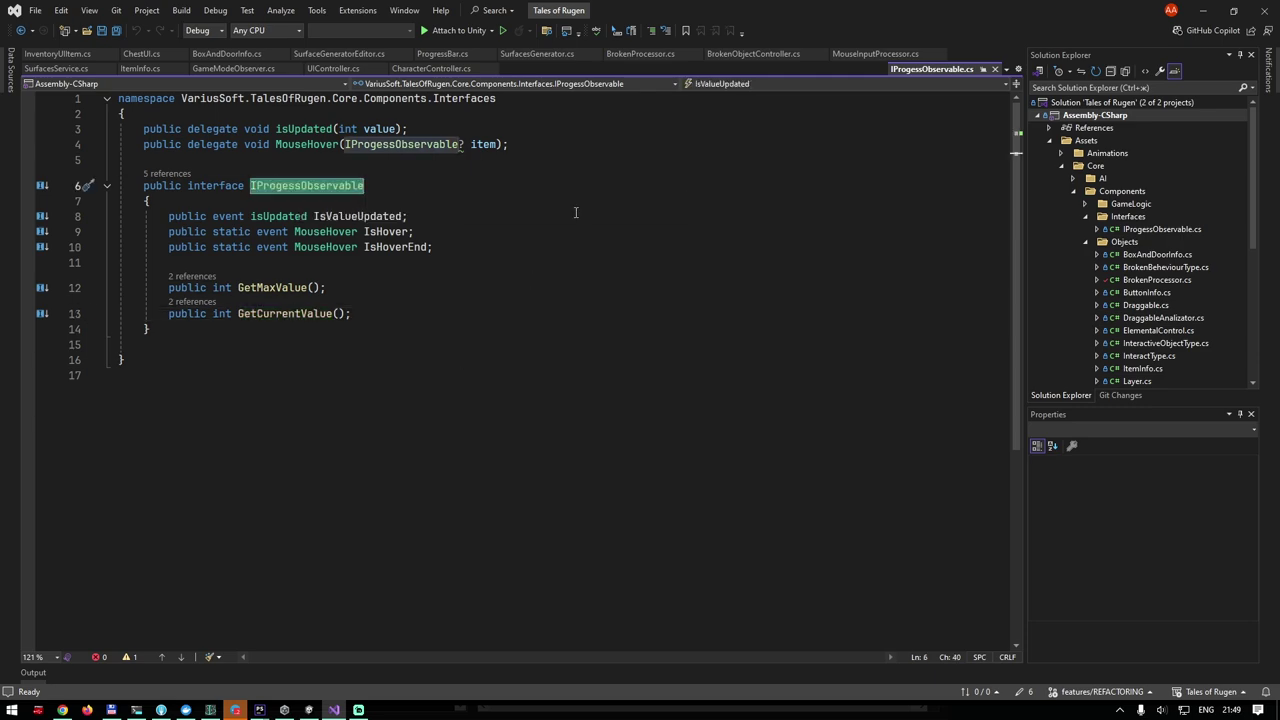
Confirm in ItemInfo.cs that the class implements IProgessObservable, then return to Unity.
click(138, 70)
scroll(480, 270, up, 8)
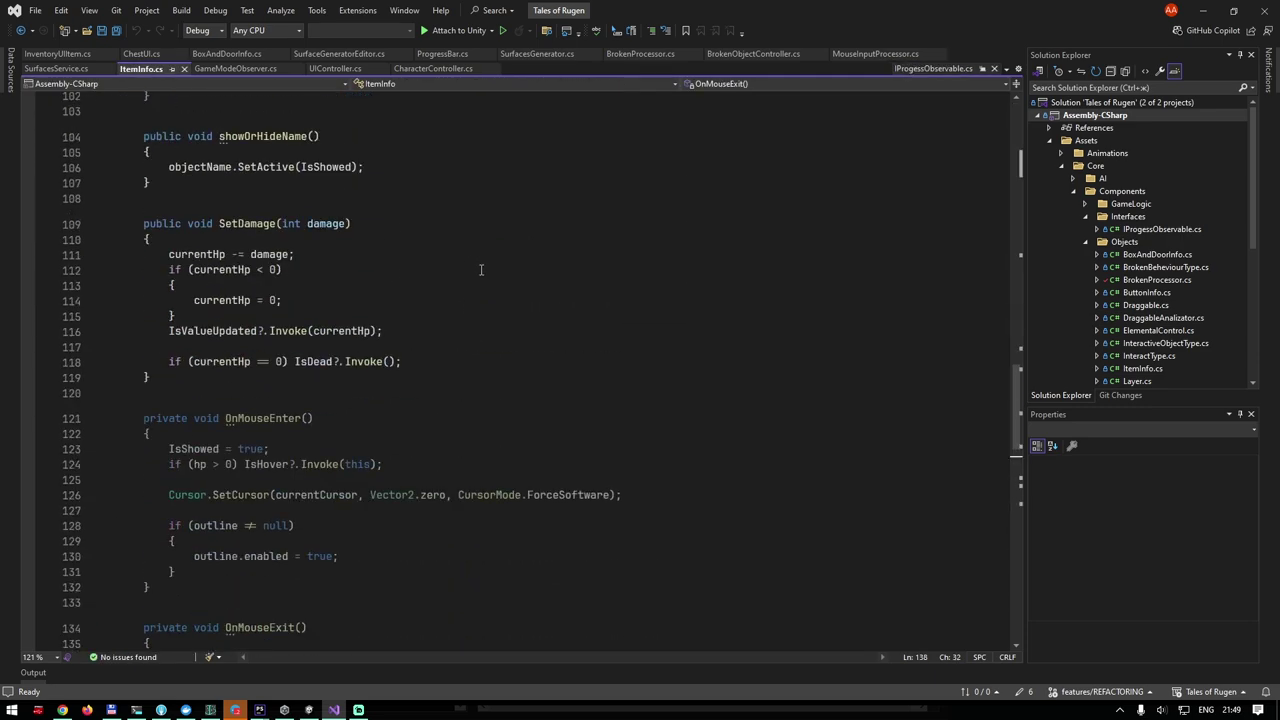
scroll(480, 270, up, 9)
scroll(481, 268, up, 10)
scroll(482, 265, up, 4)
scroll(484, 262, up, 9)
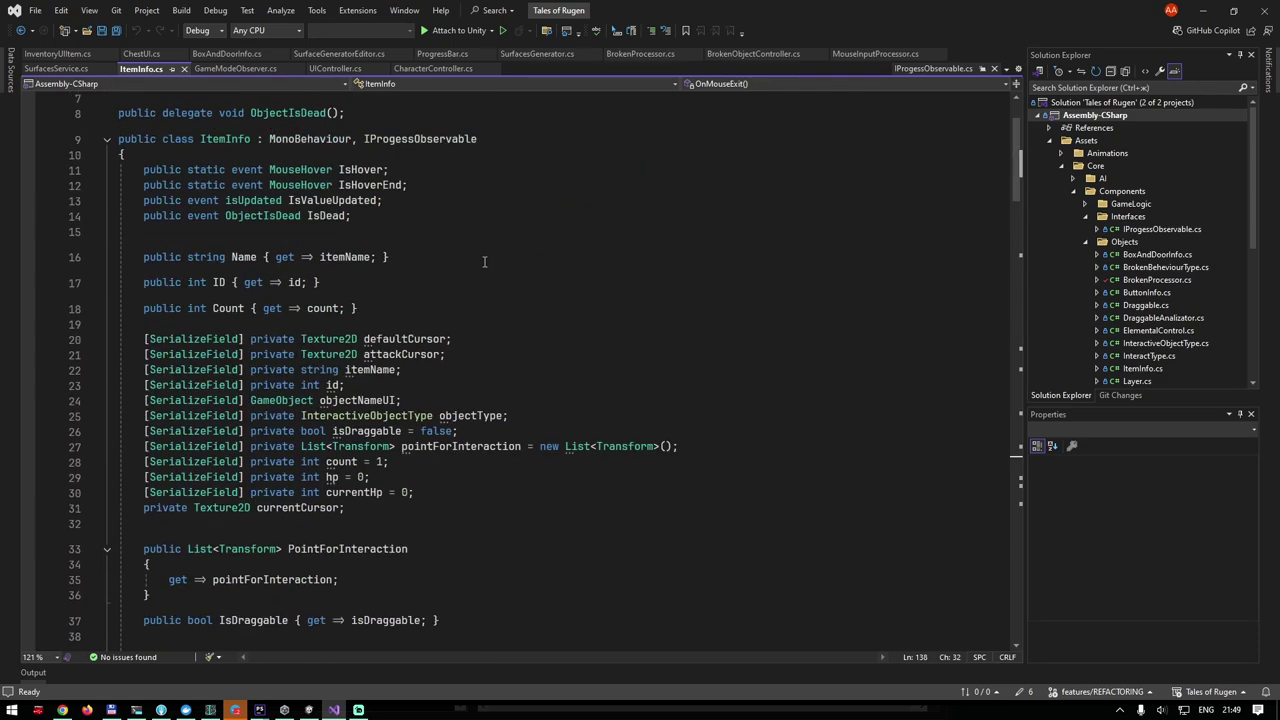
scroll(484, 262, up, 2)
click(413, 231)
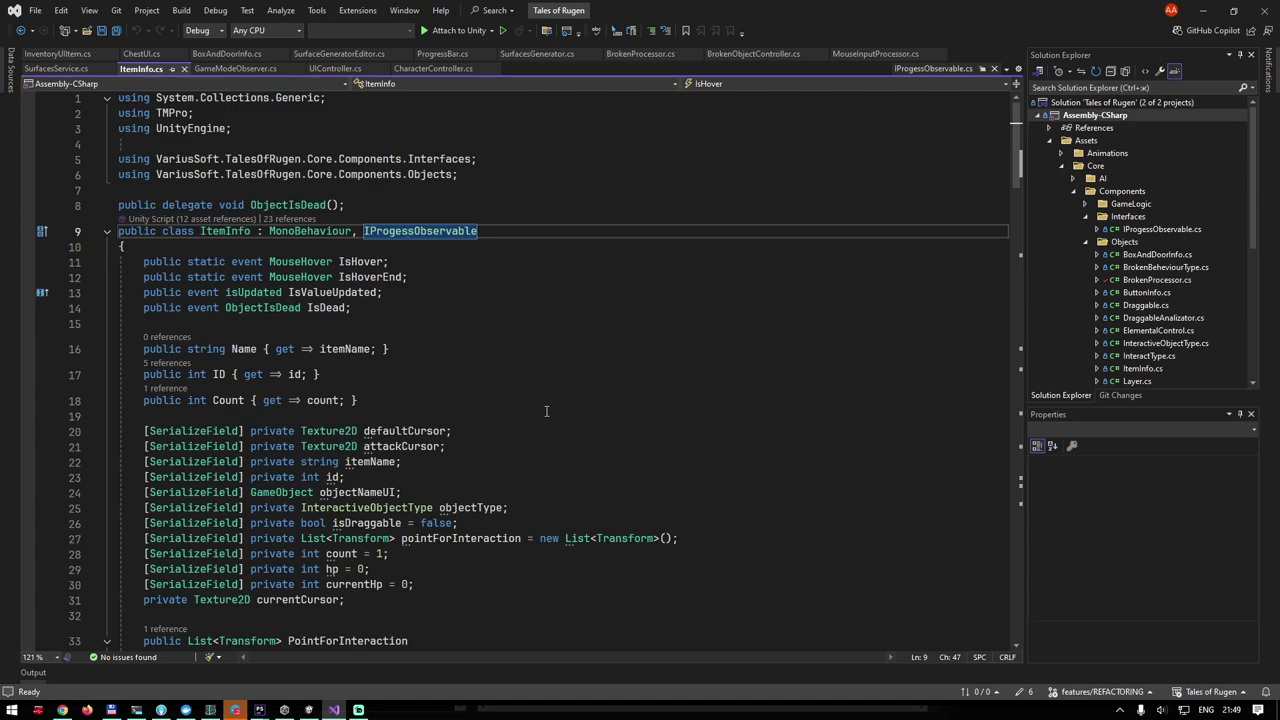
key(alt+Tab)
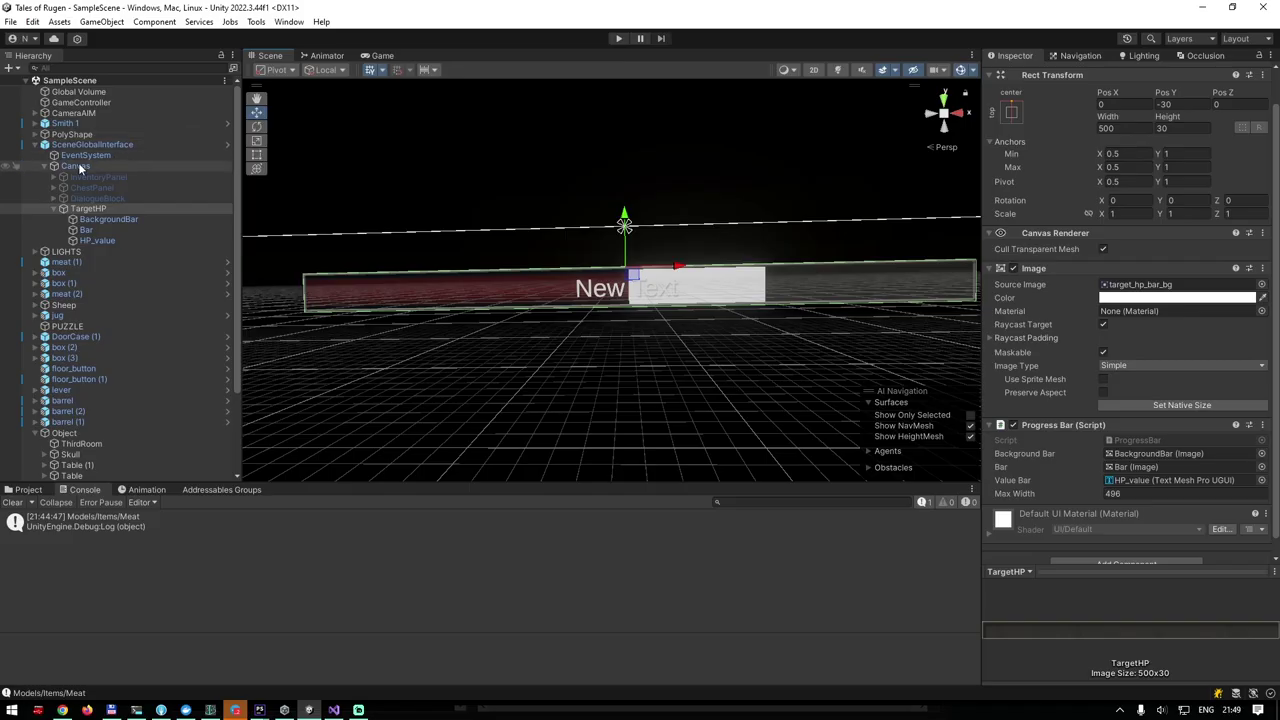
Select the Canvas under SceneGlobalInterface and open its UI Controller component menu.
click(100, 145)
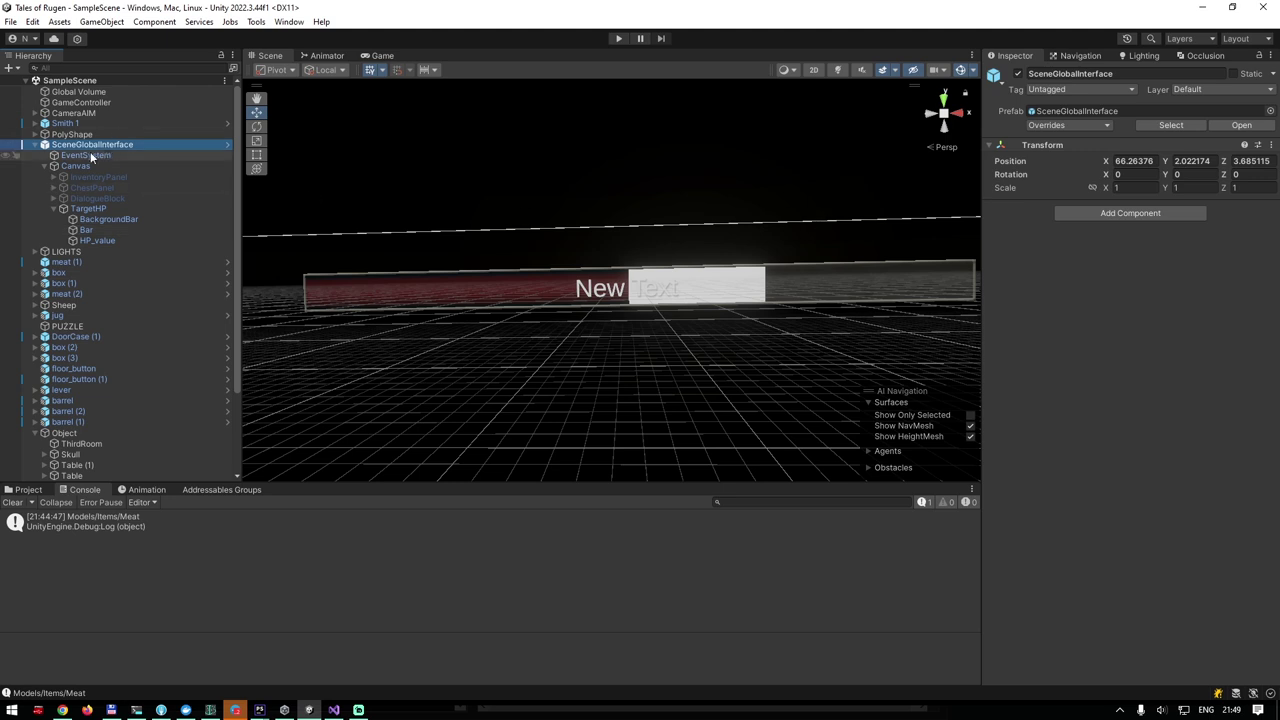
click(88, 166)
scroll(1084, 435, down, 2)
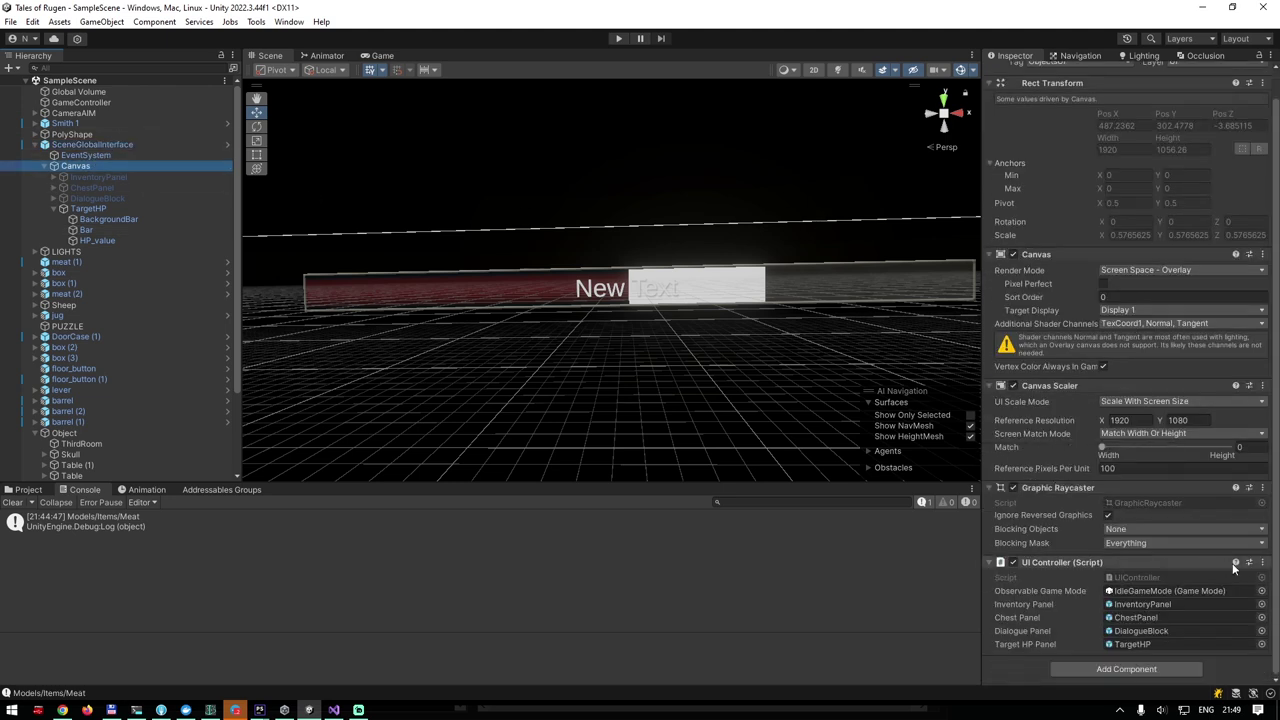
click(1265, 562)
Open UIController.cs via Edit Script and look at the IsHover event subscription.
click(1174, 557)
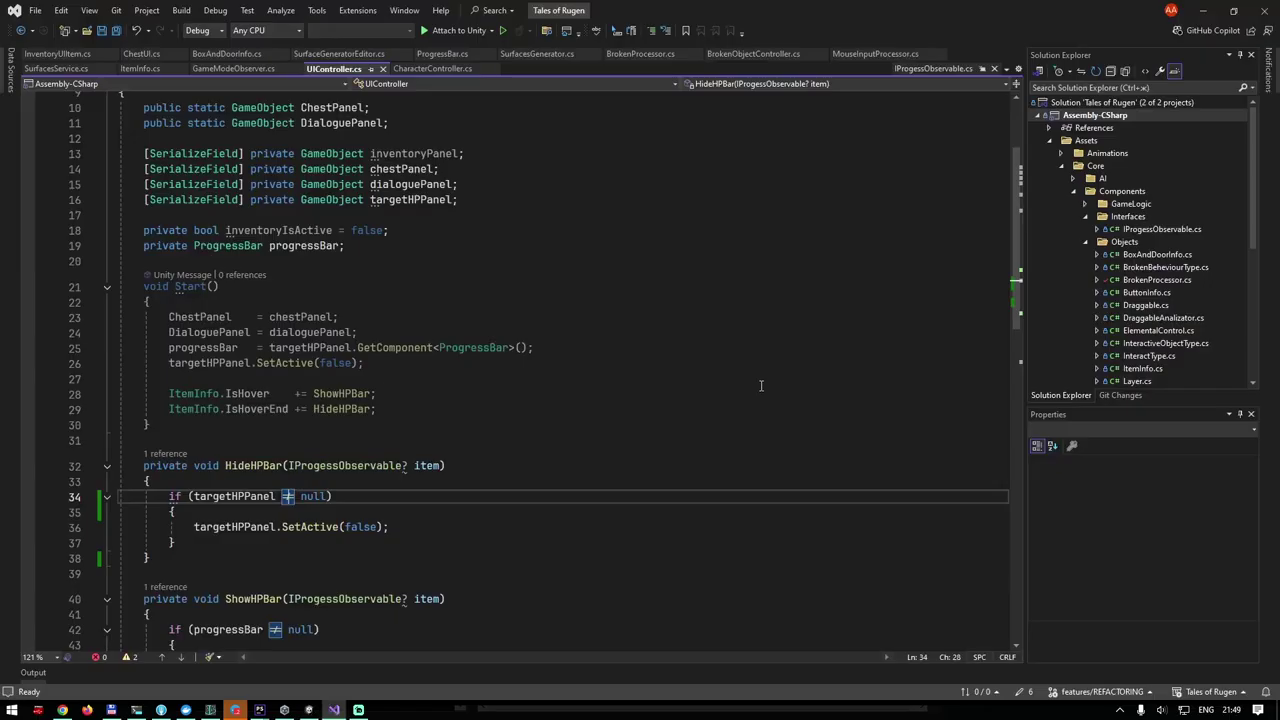
scroll(467, 278, up, 3)
scroll(485, 296, down, 3)
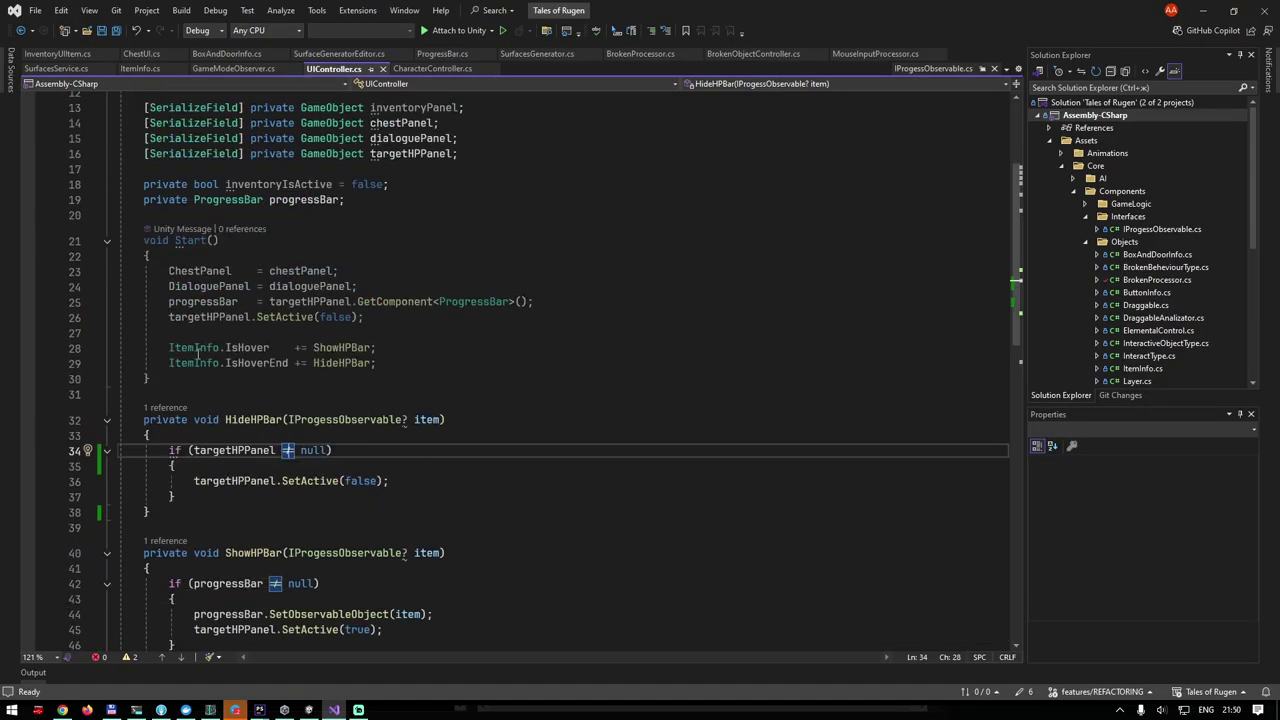
click(256, 348)
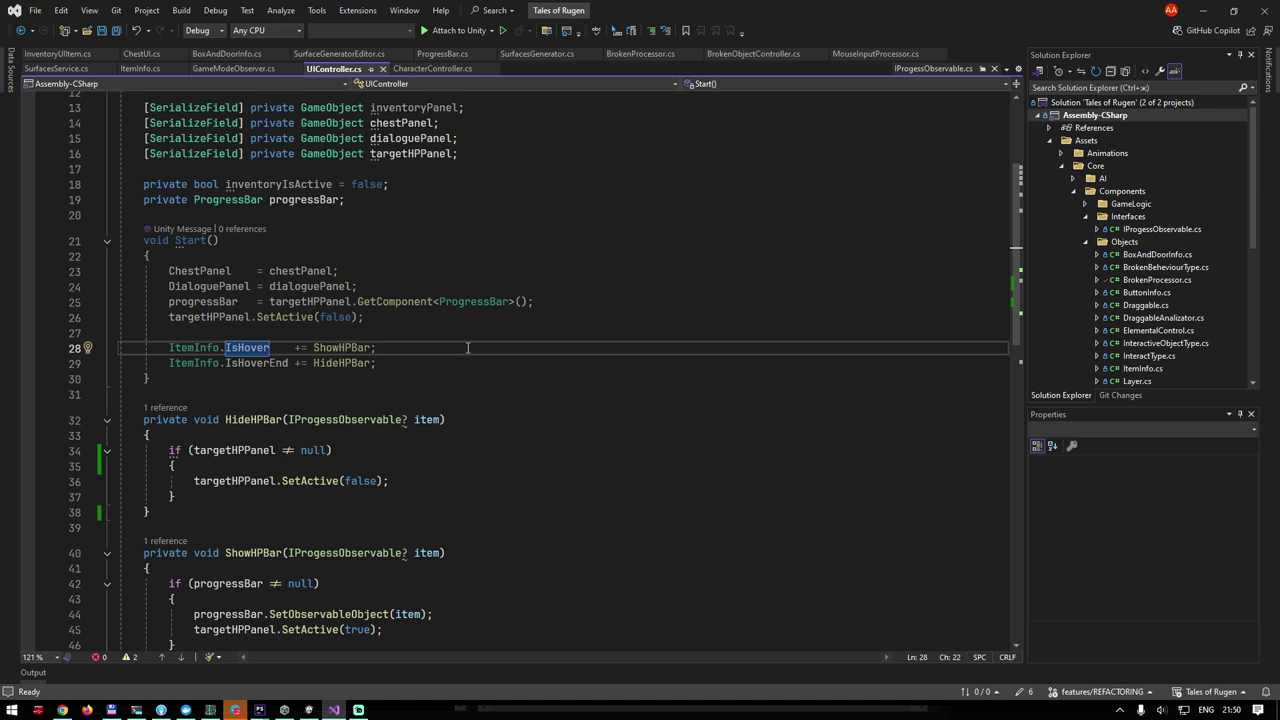
Examine ShowHPBar's IProgessObservable item parameter and the progressBar null check.
ctrl+click(366, 347)
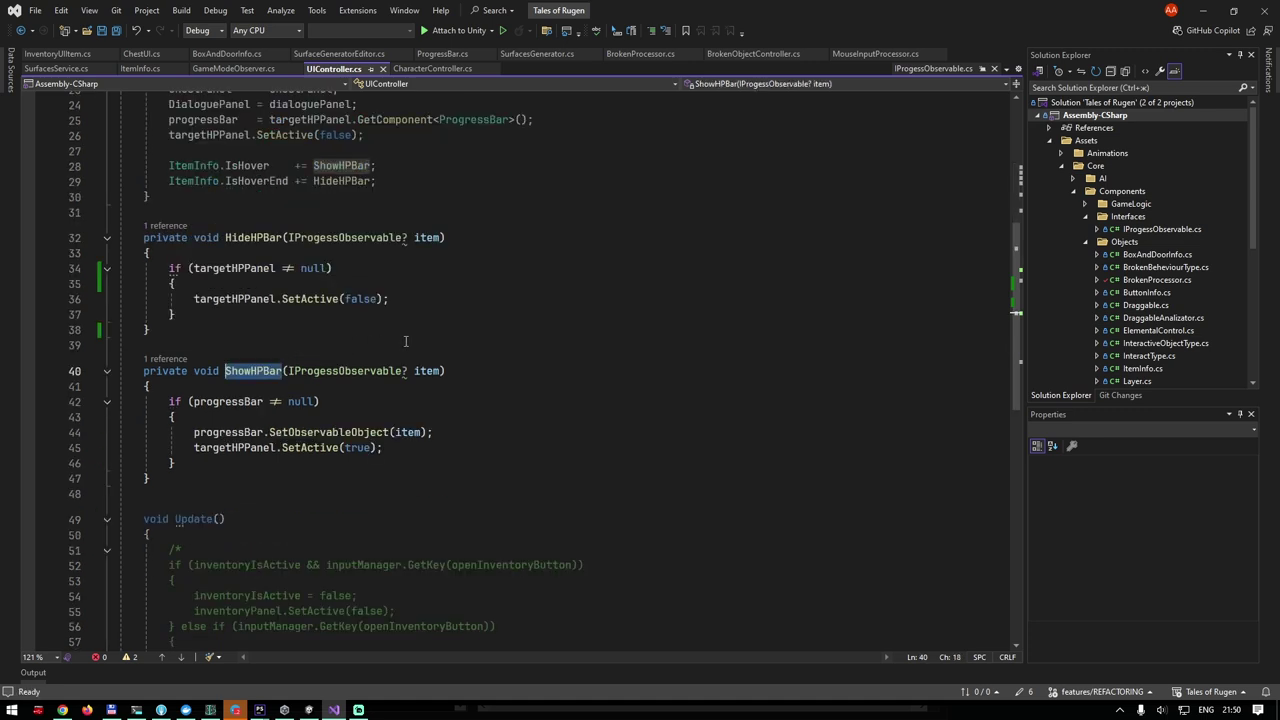
click(384, 371)
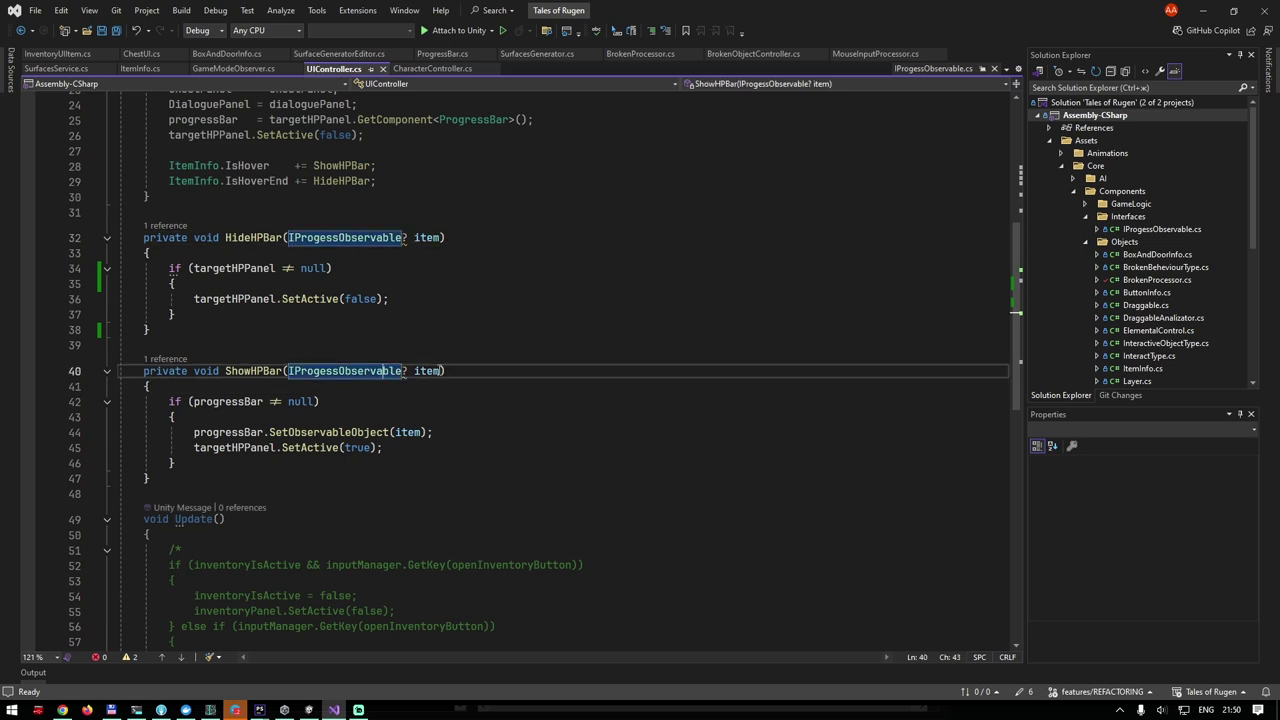
click(428, 371)
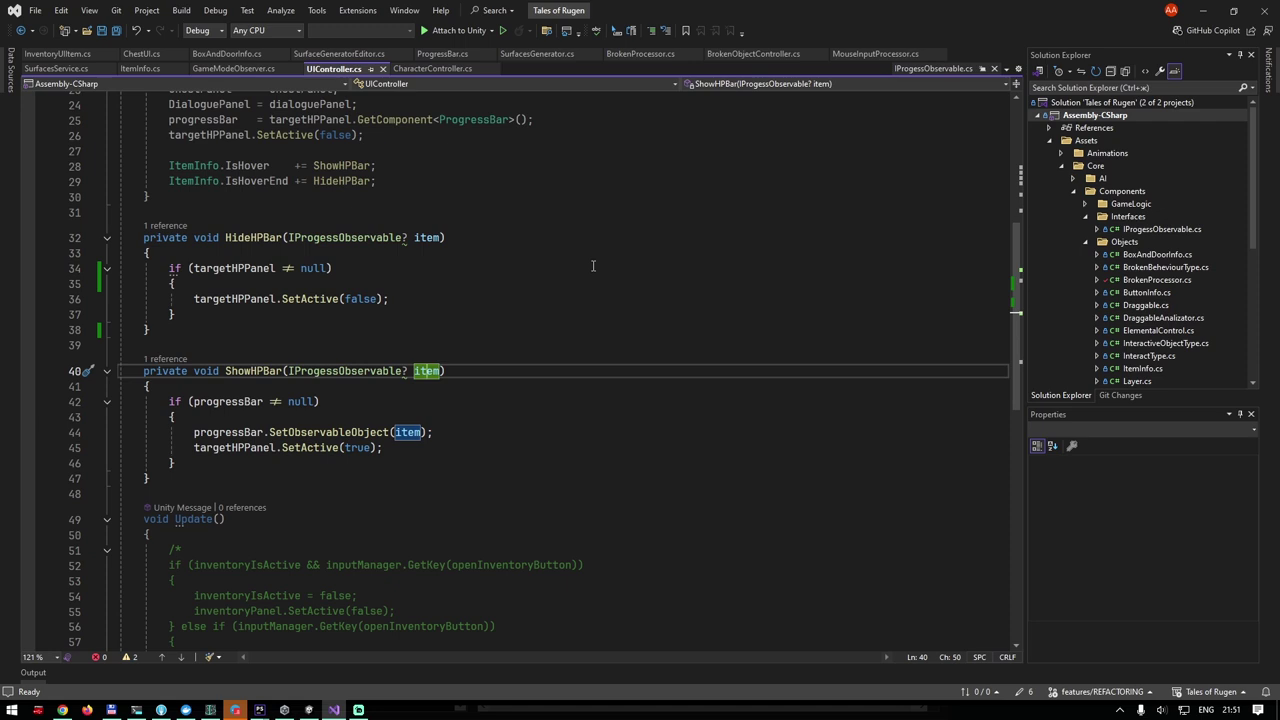
click(331, 371)
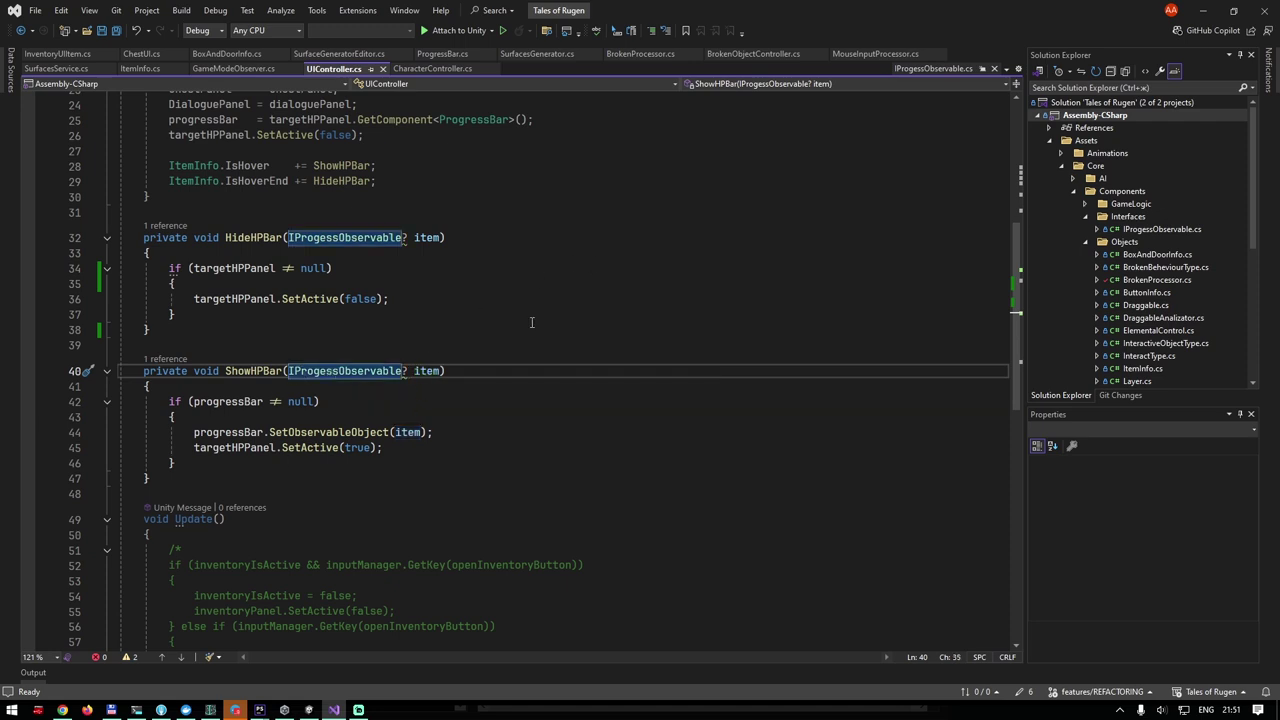
click(379, 405)
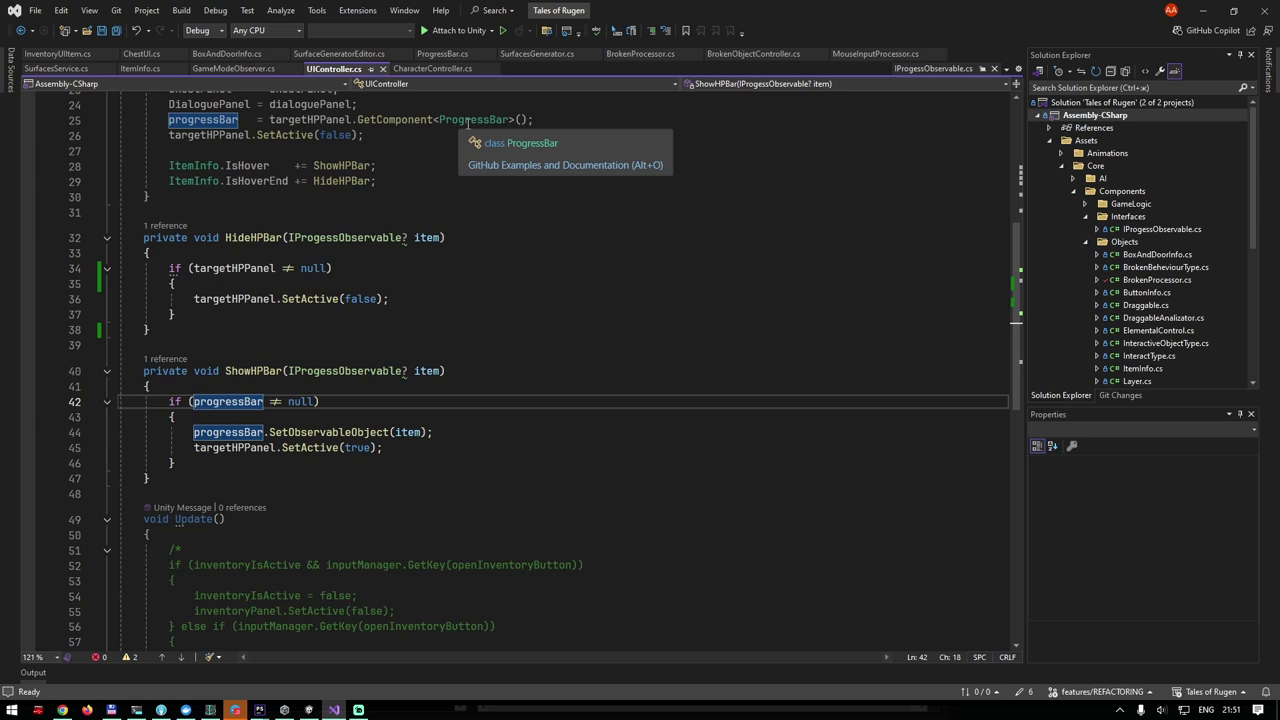
Check the targetHPPanel SetActive call, then jump to SetObservableObject's definition in ProgressBar.cs.
click(358, 432)
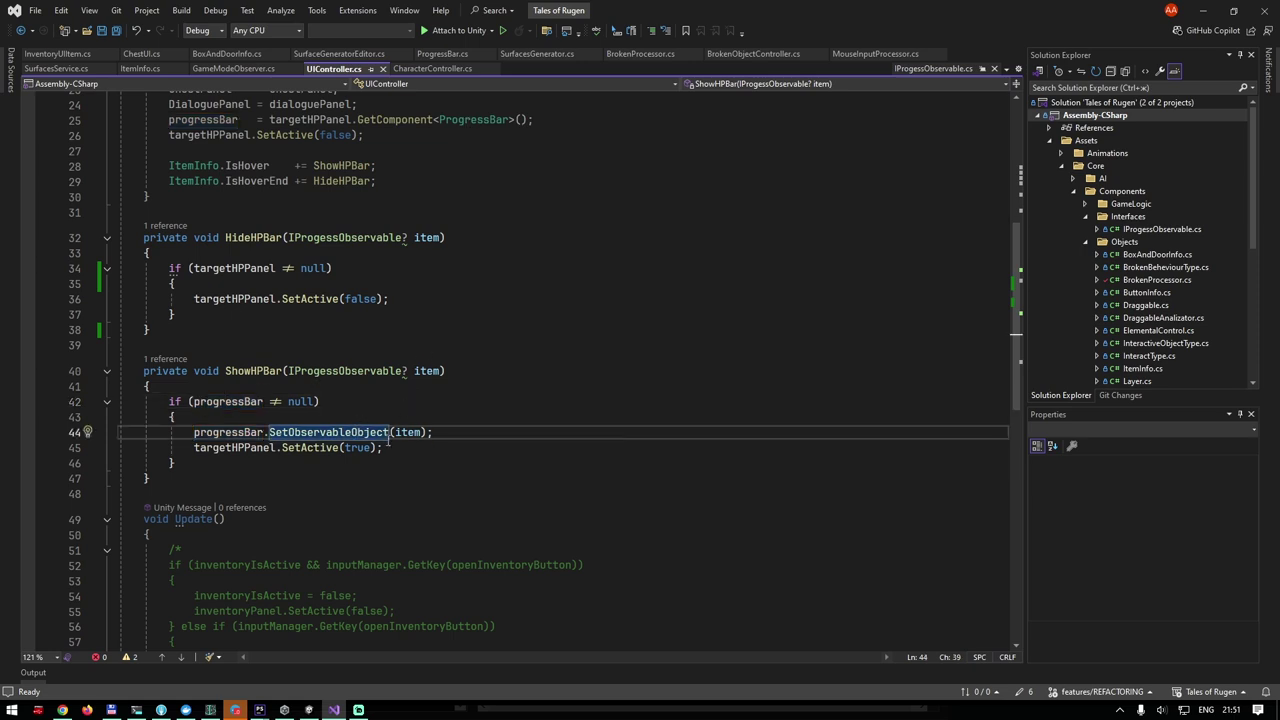
click(250, 448)
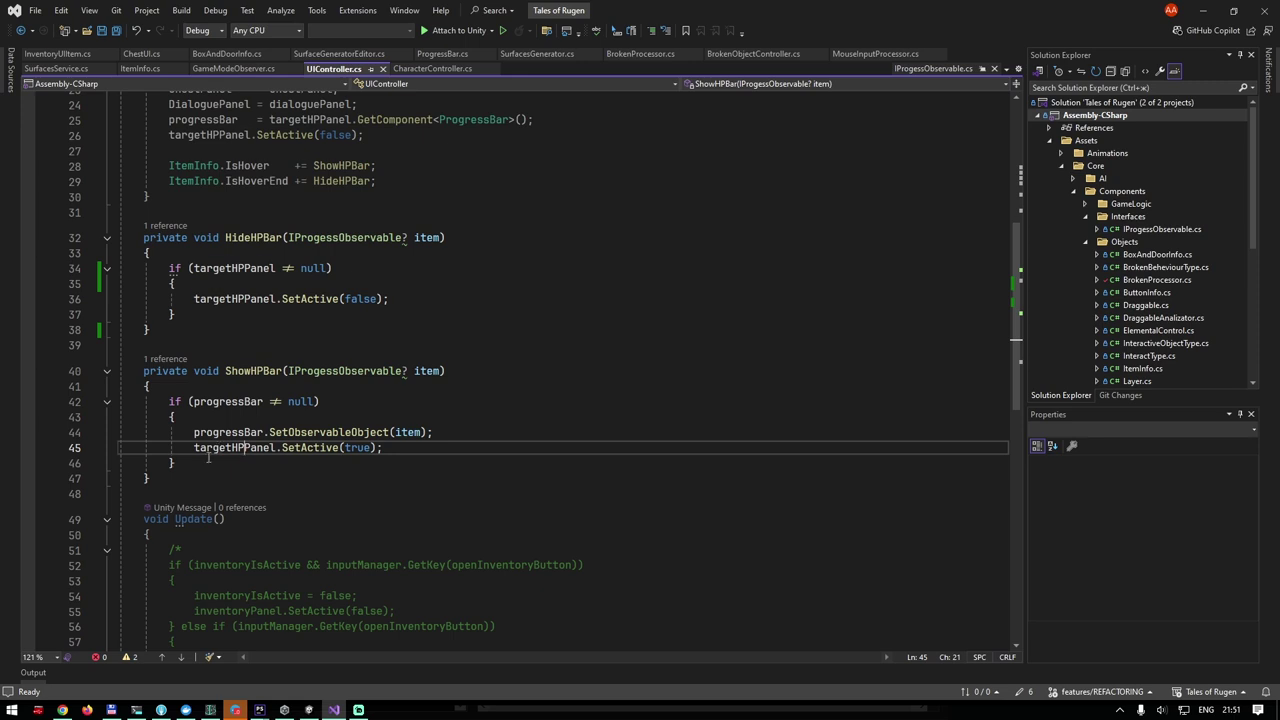
click(322, 448)
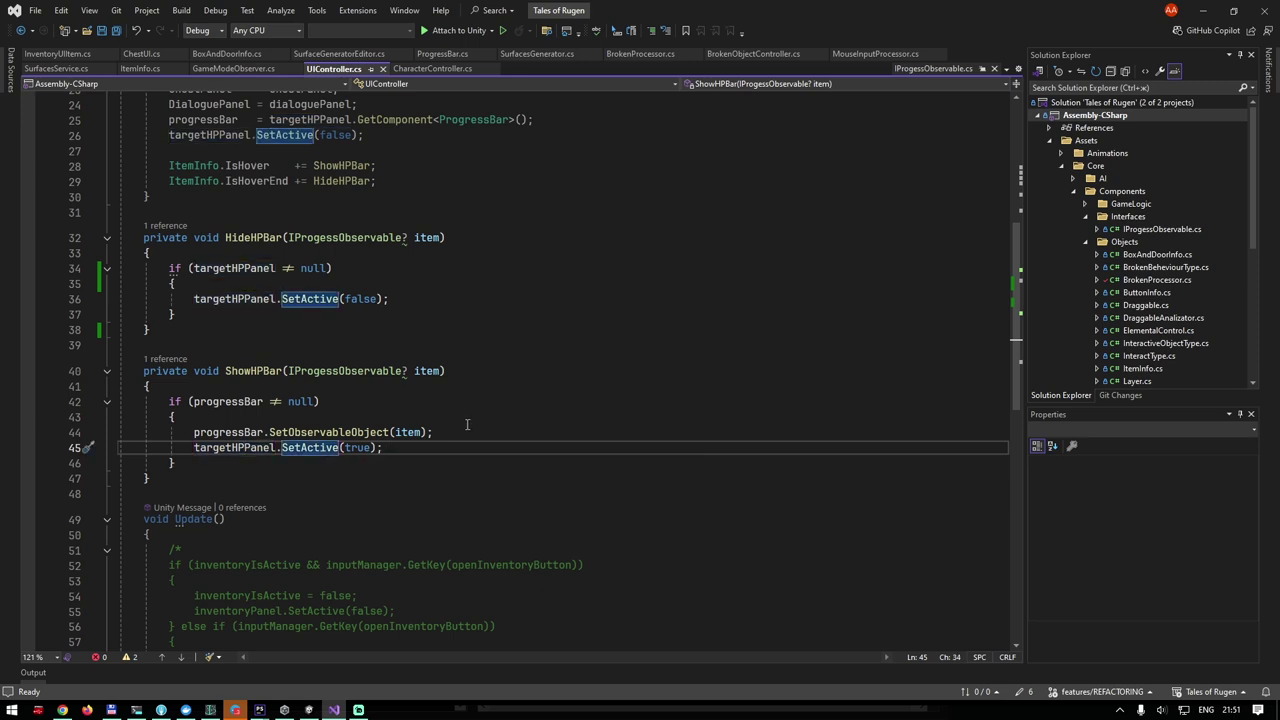
ctrl+click(339, 432)
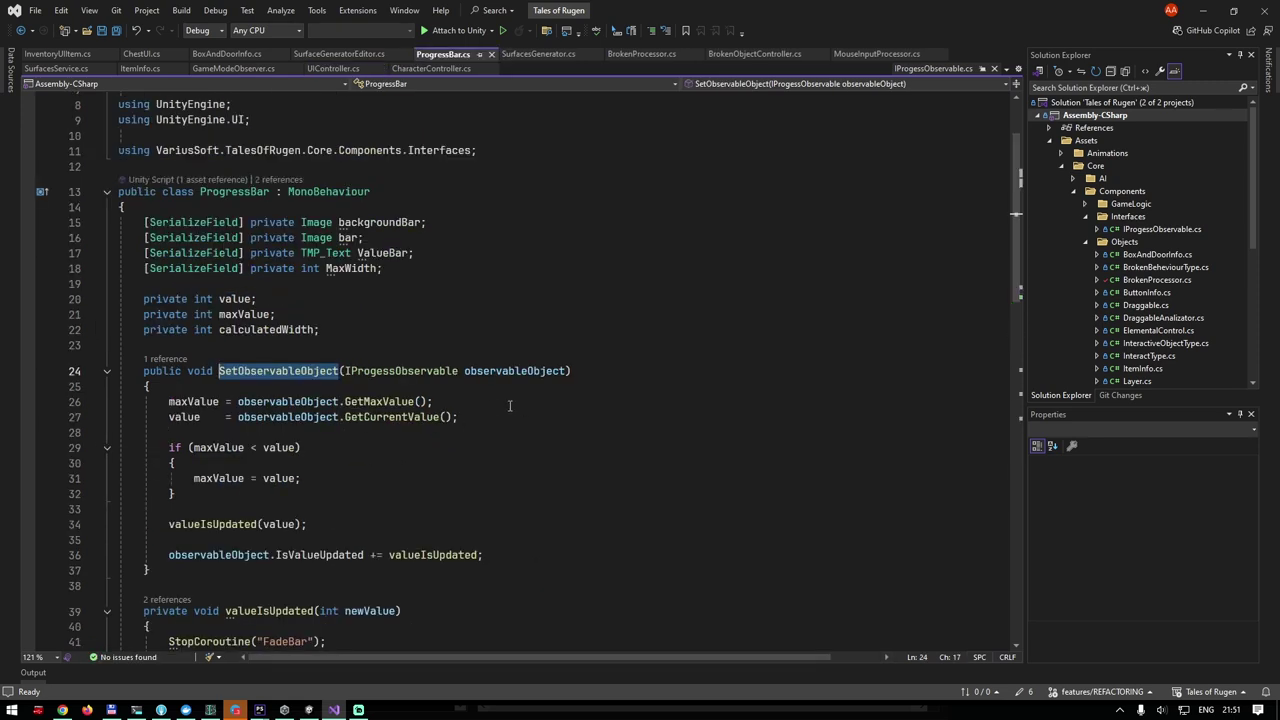
scroll(417, 335, down, 3)
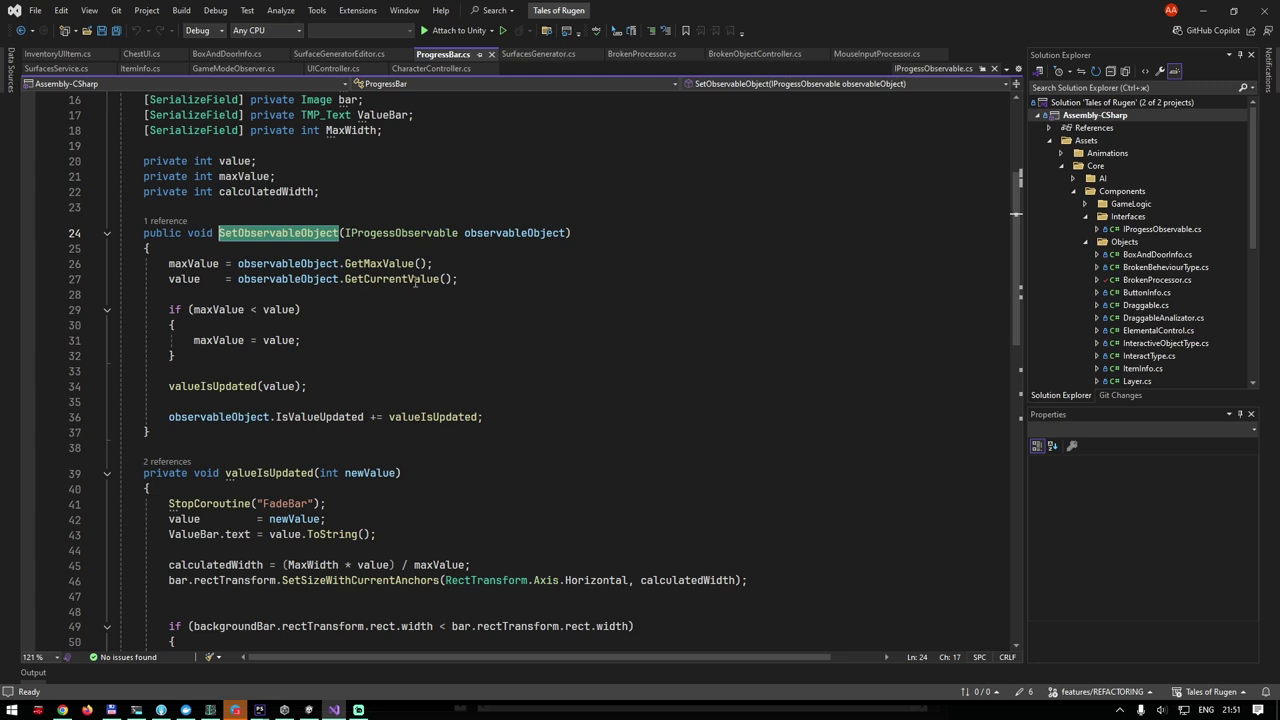
click(188, 263)
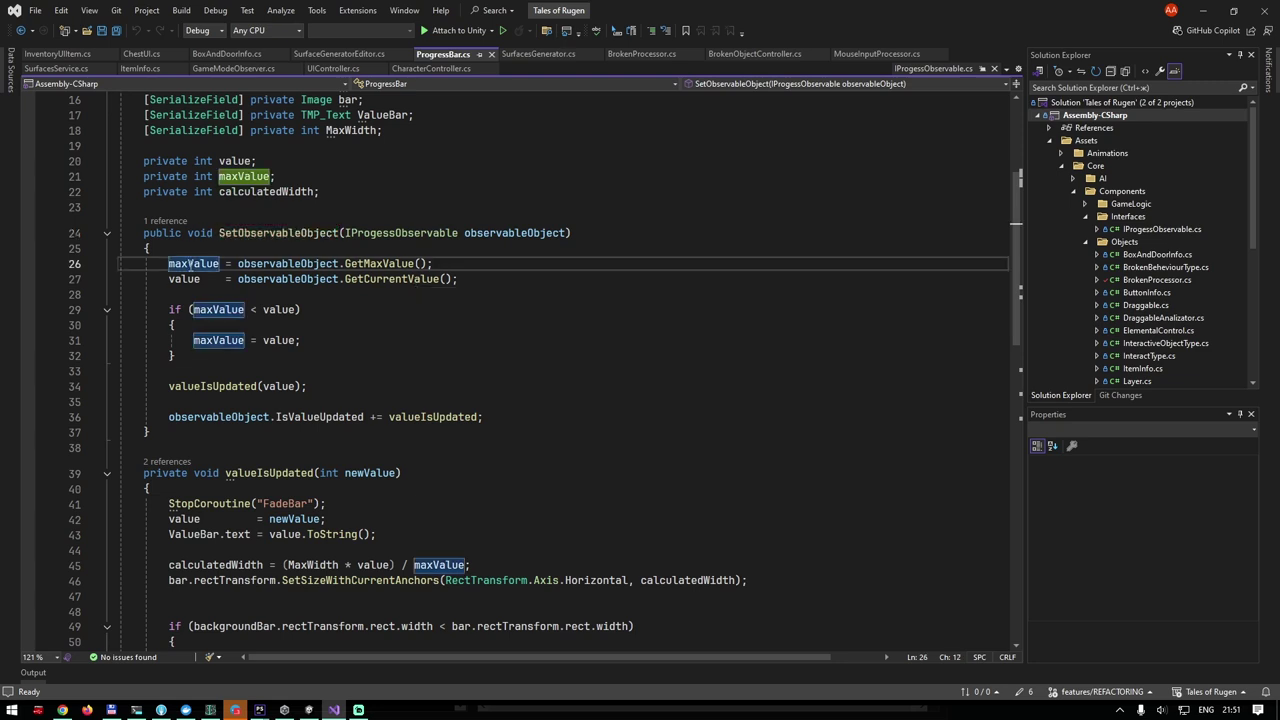
click(187, 279)
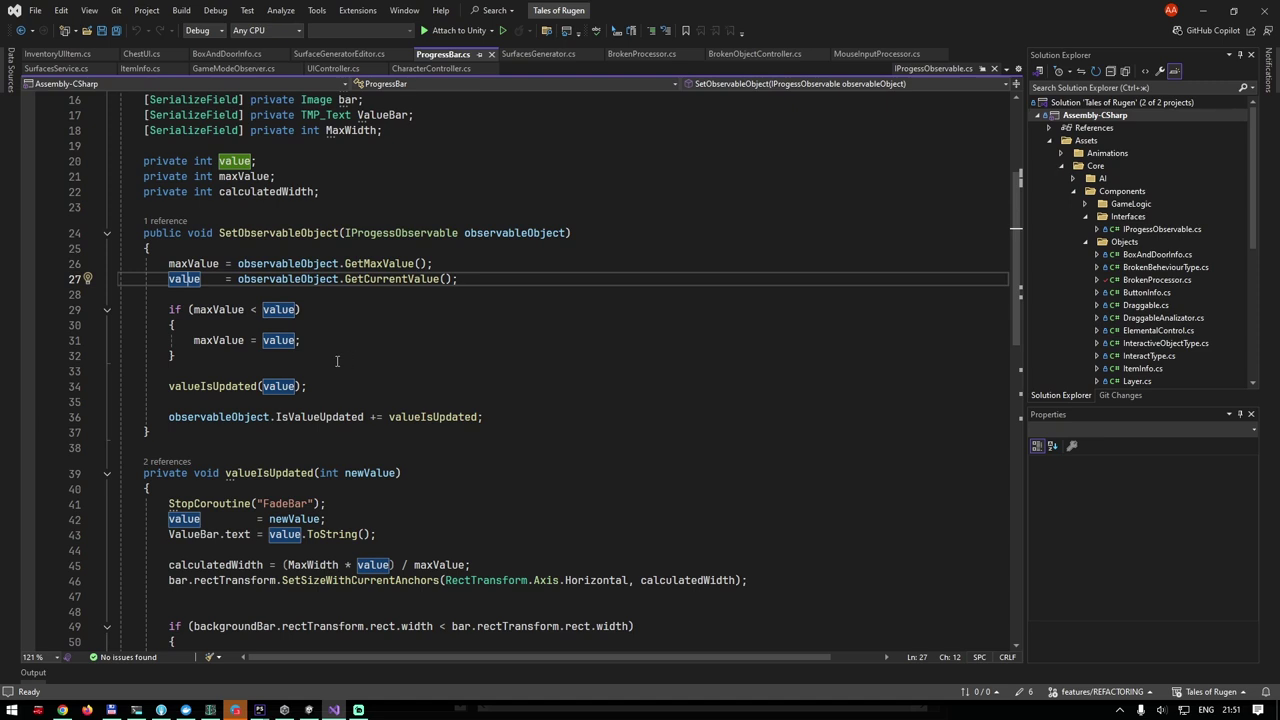
click(212, 309)
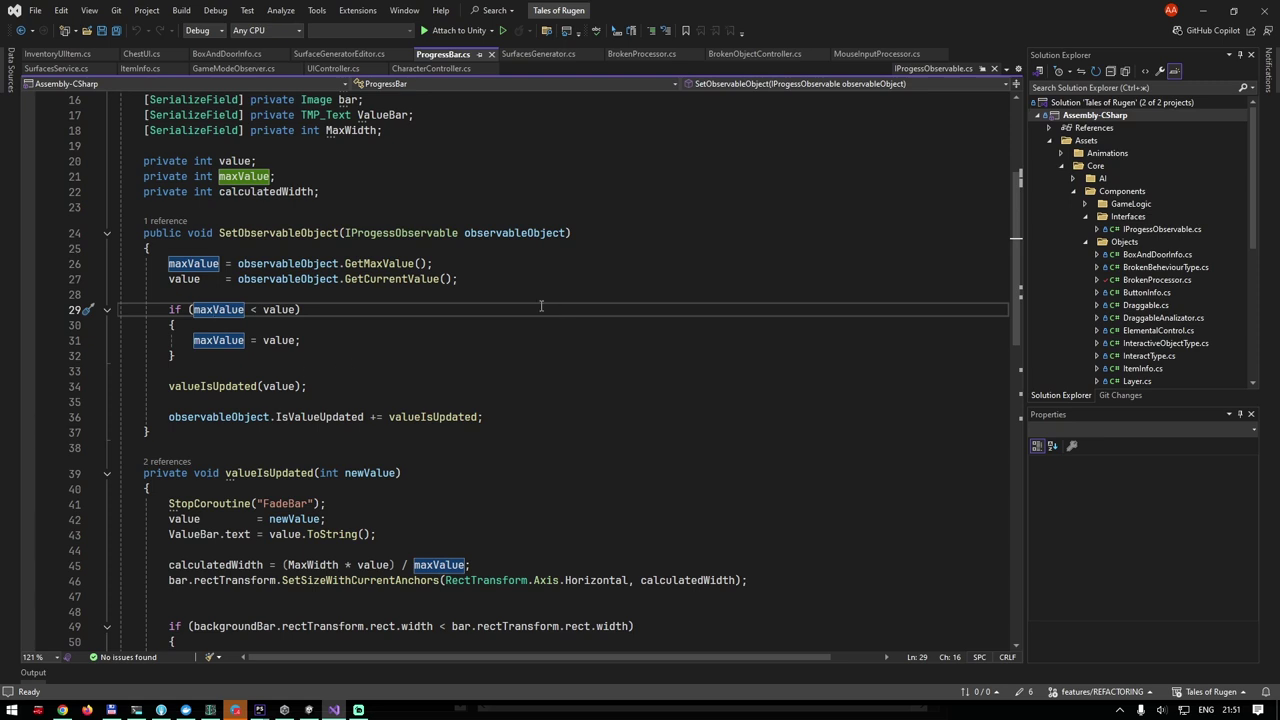
click(237, 386)
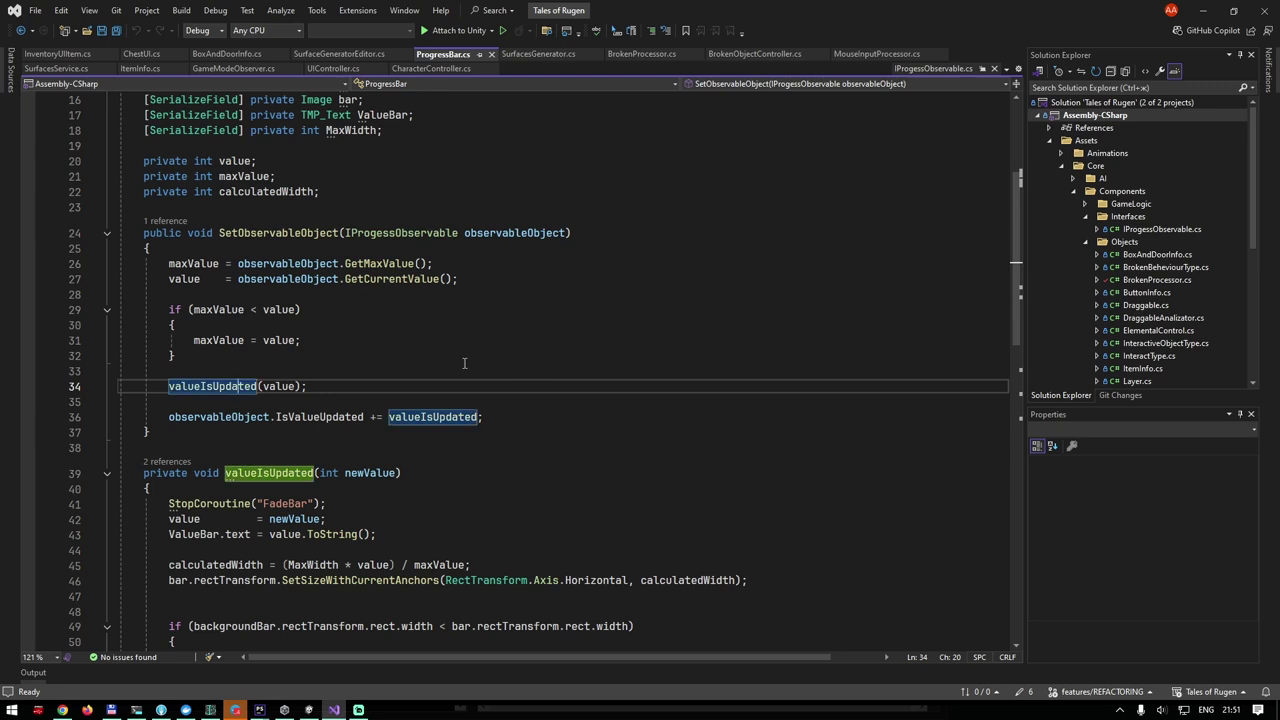
scroll(358, 357, down, 1)
click(320, 371)
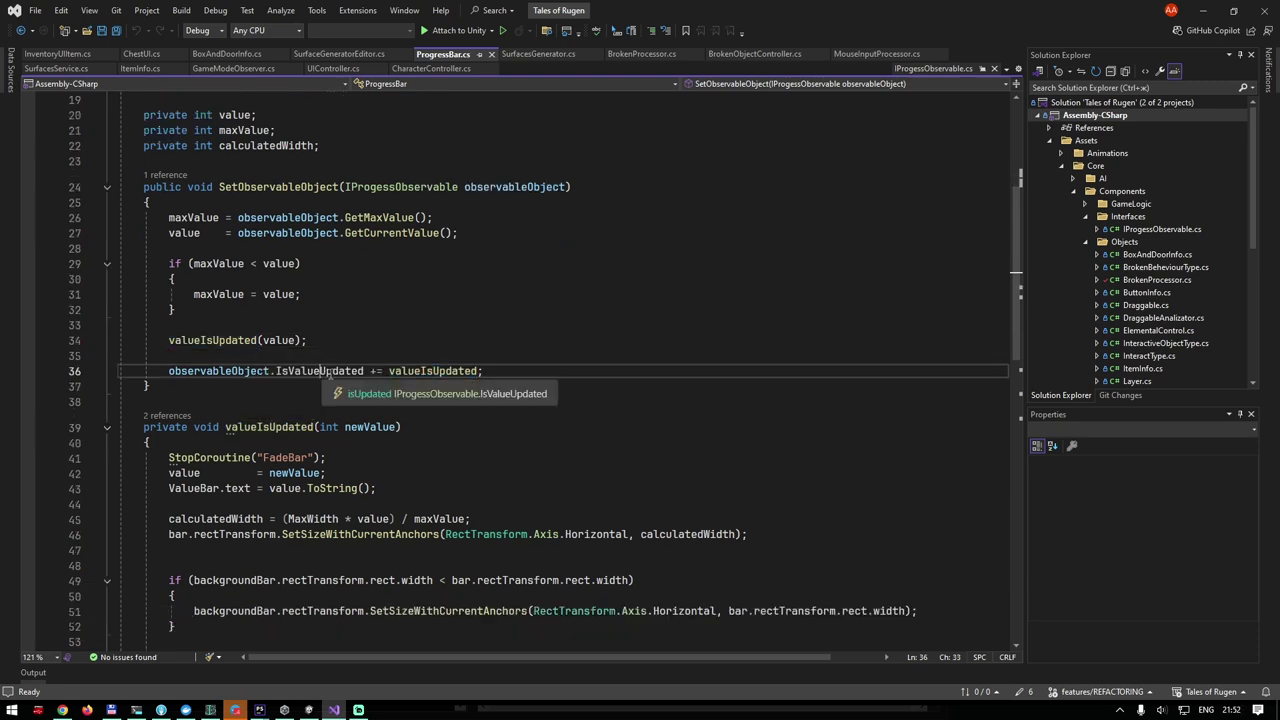
click(452, 371)
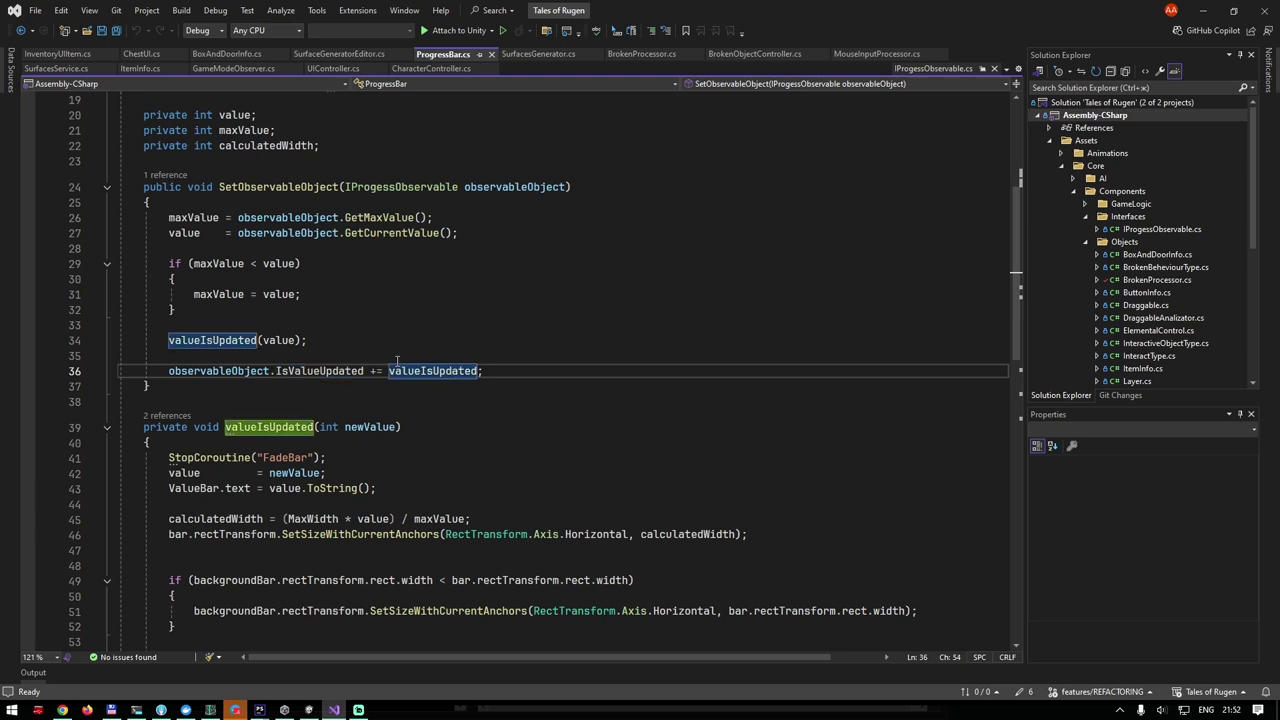
click(320, 371)
scroll(320, 371, down, 3)
click(170, 320)
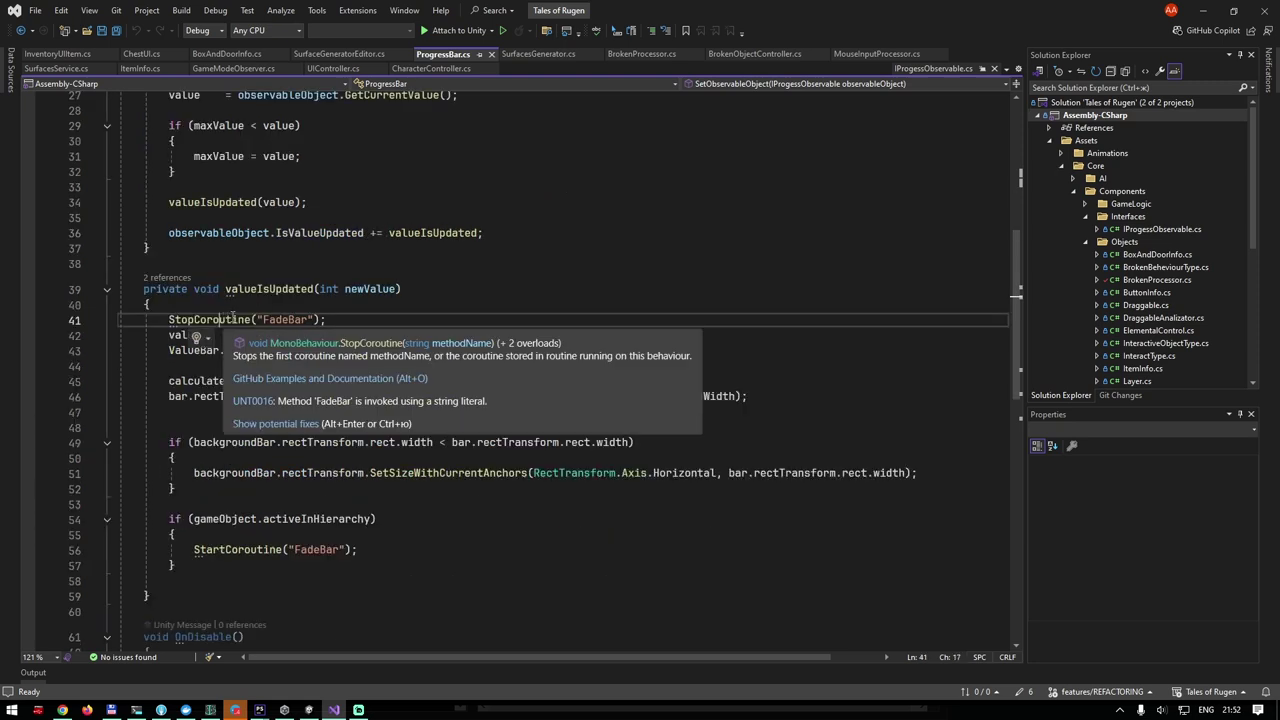
click(348, 320)
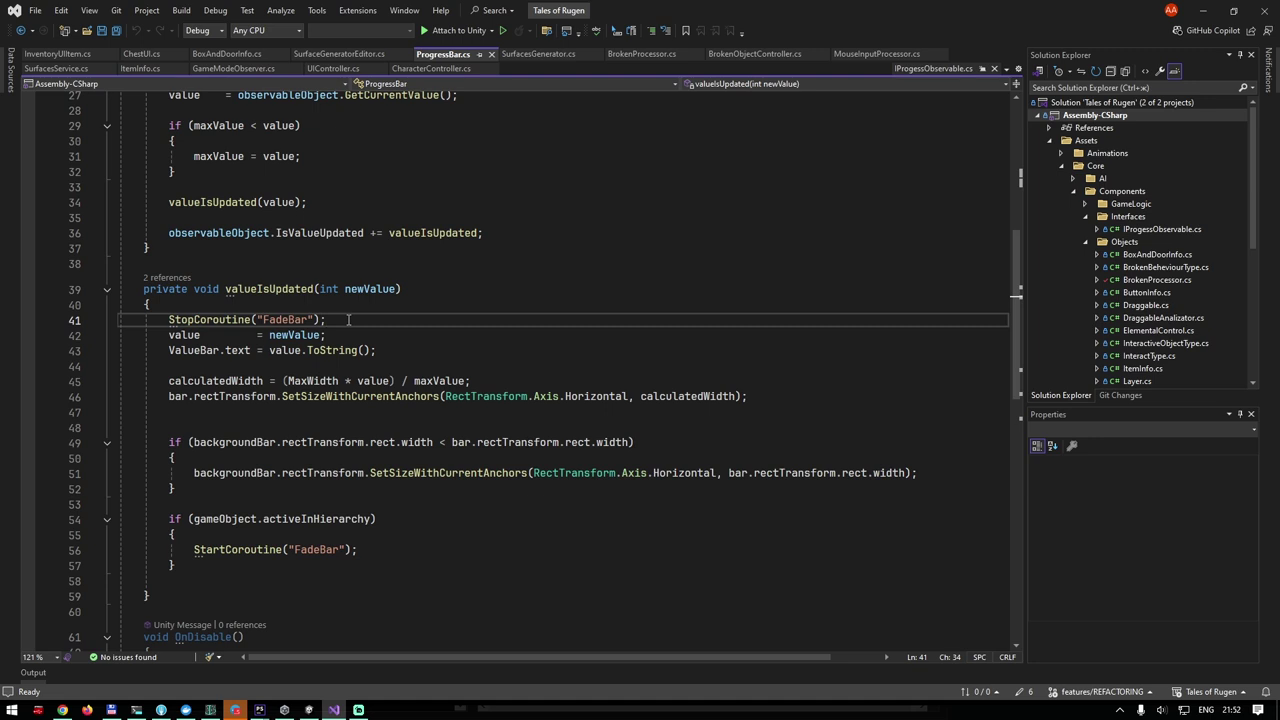
scroll(348, 319, down, 1)
scroll(348, 320, down, 1)
scroll(348, 322, down, 2)
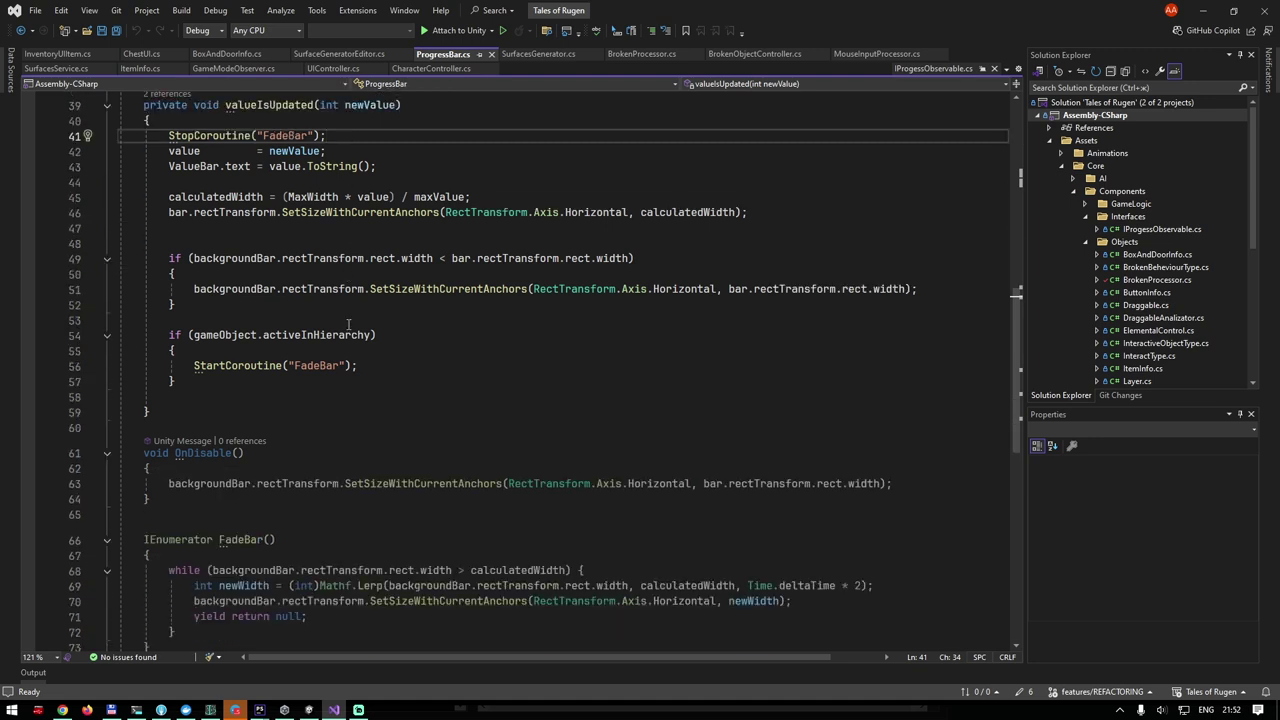
scroll(348, 324, up, 2)
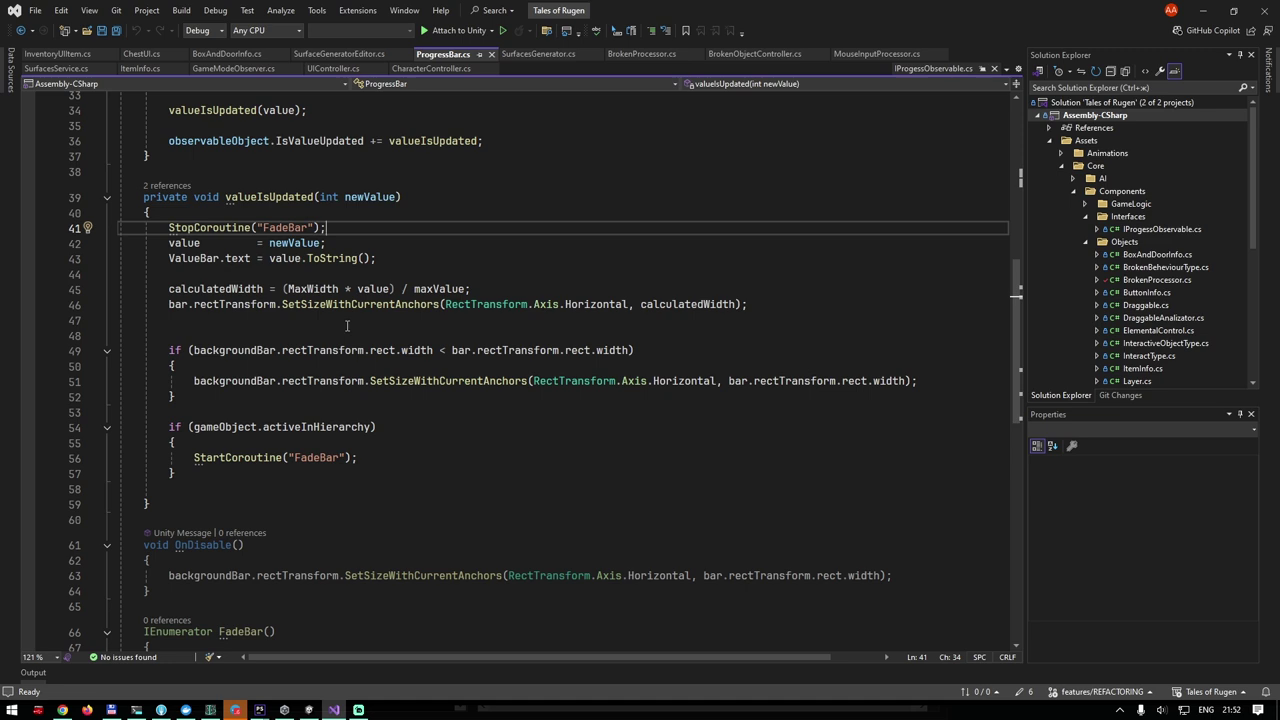
scroll(380, 435, down, 1)
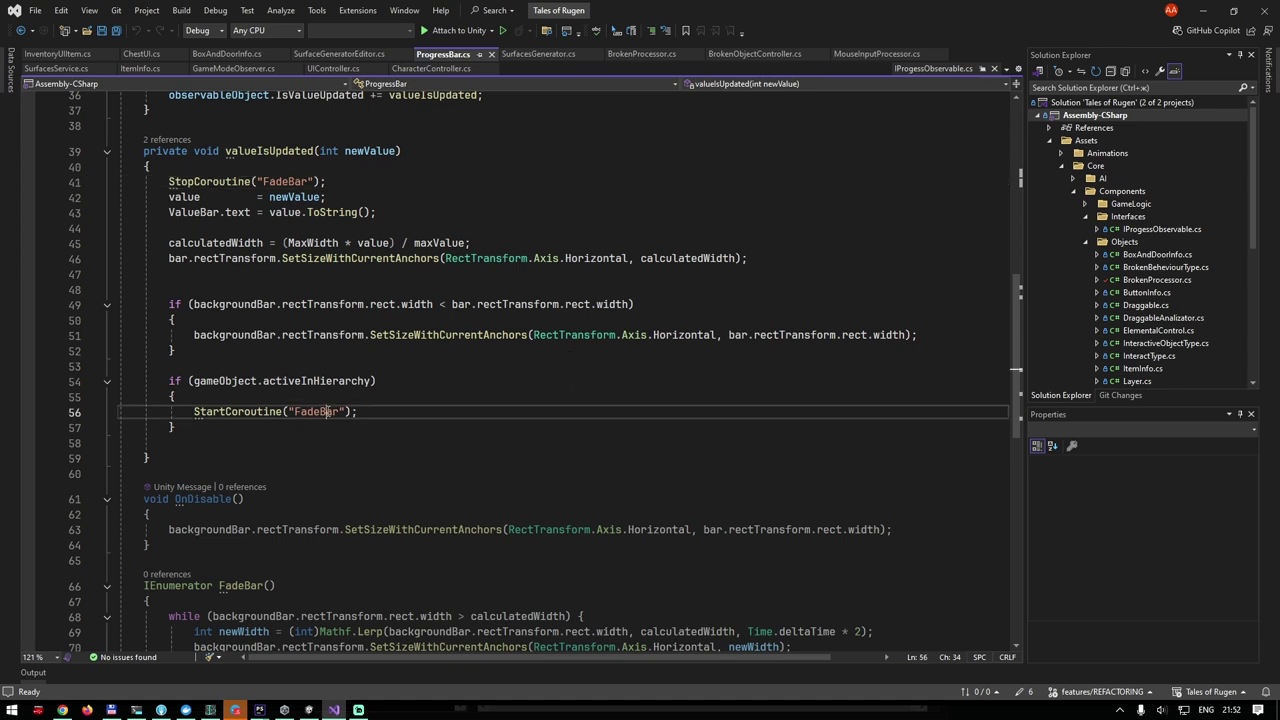
key(Down)
key(Down)
key(Down)
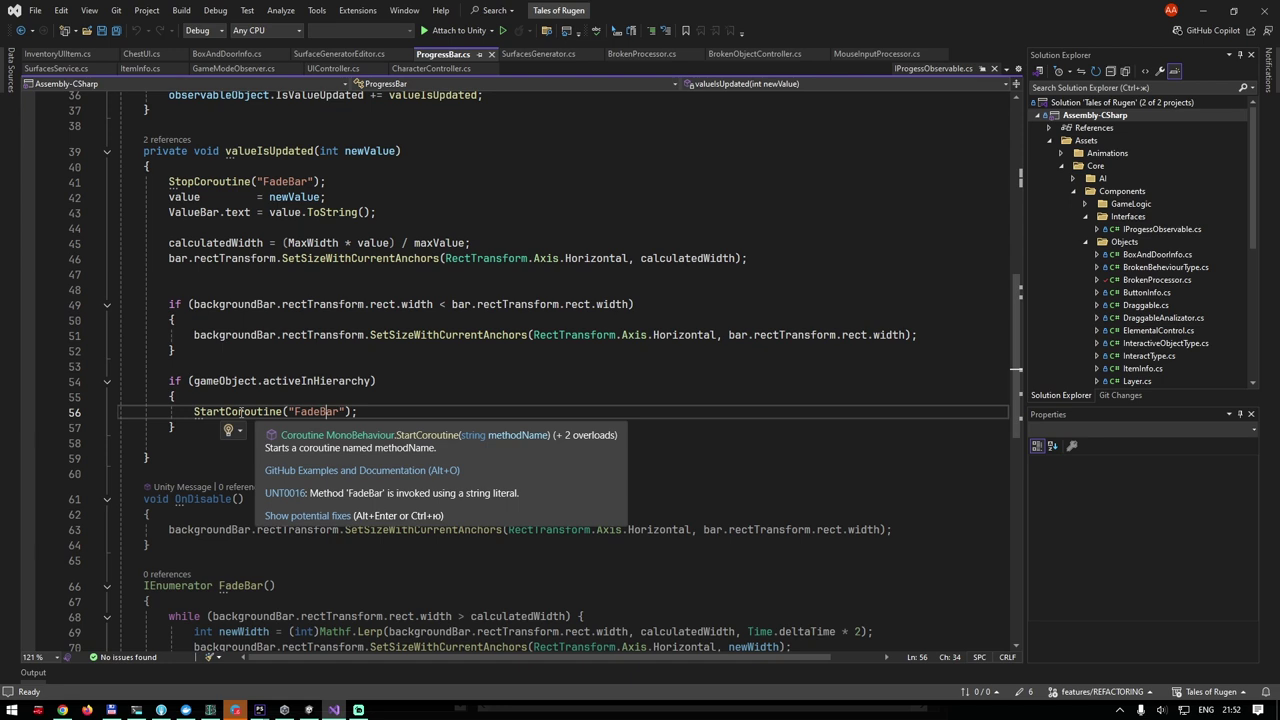
double_click(293, 382)
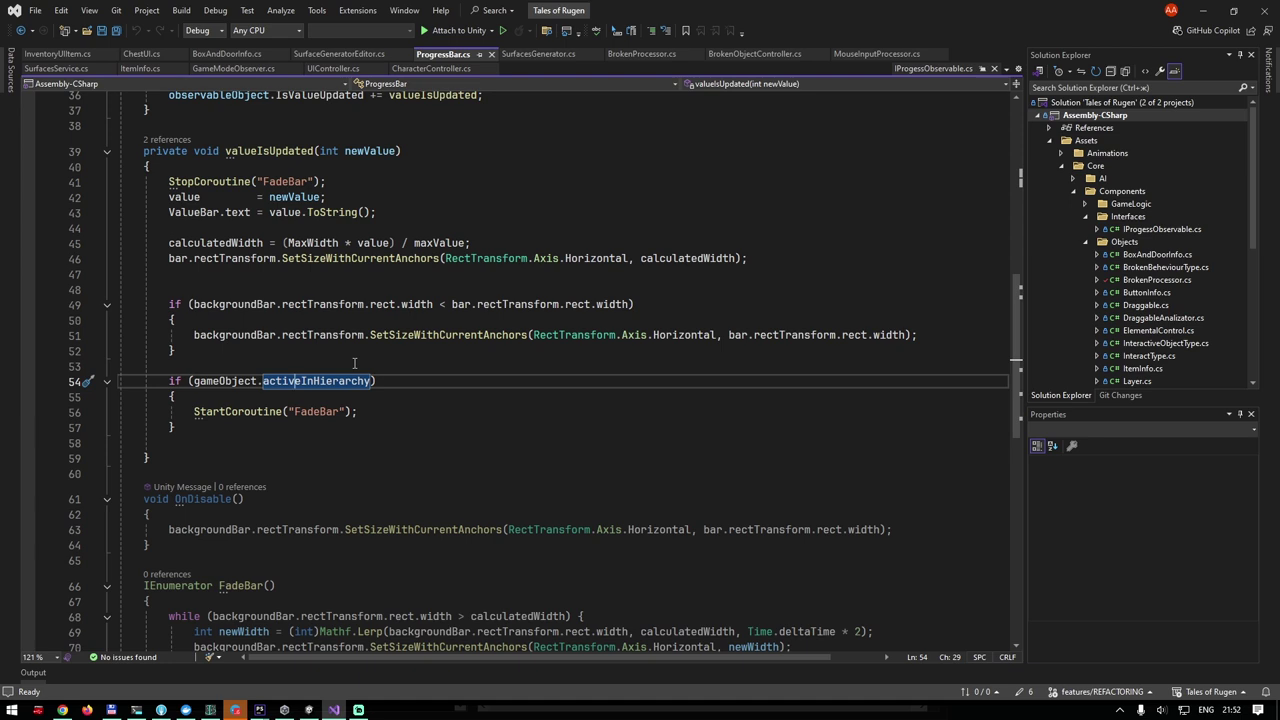
click(268, 411)
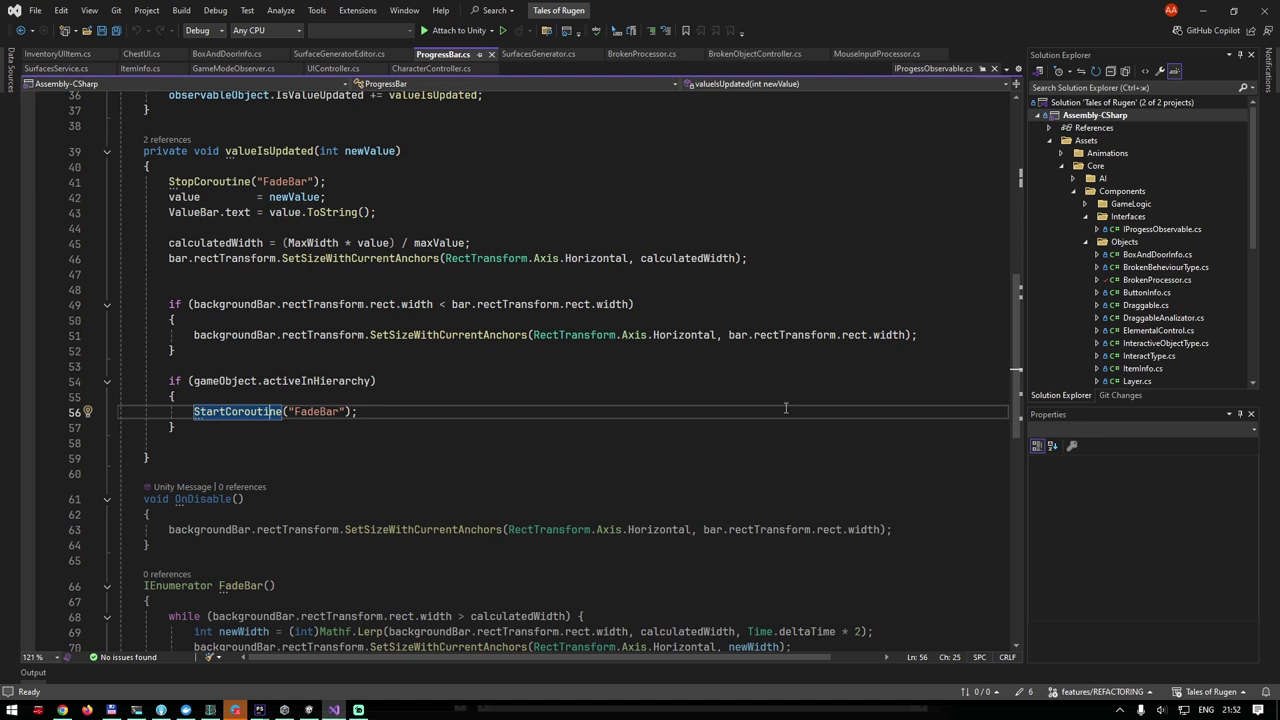
click(225, 243)
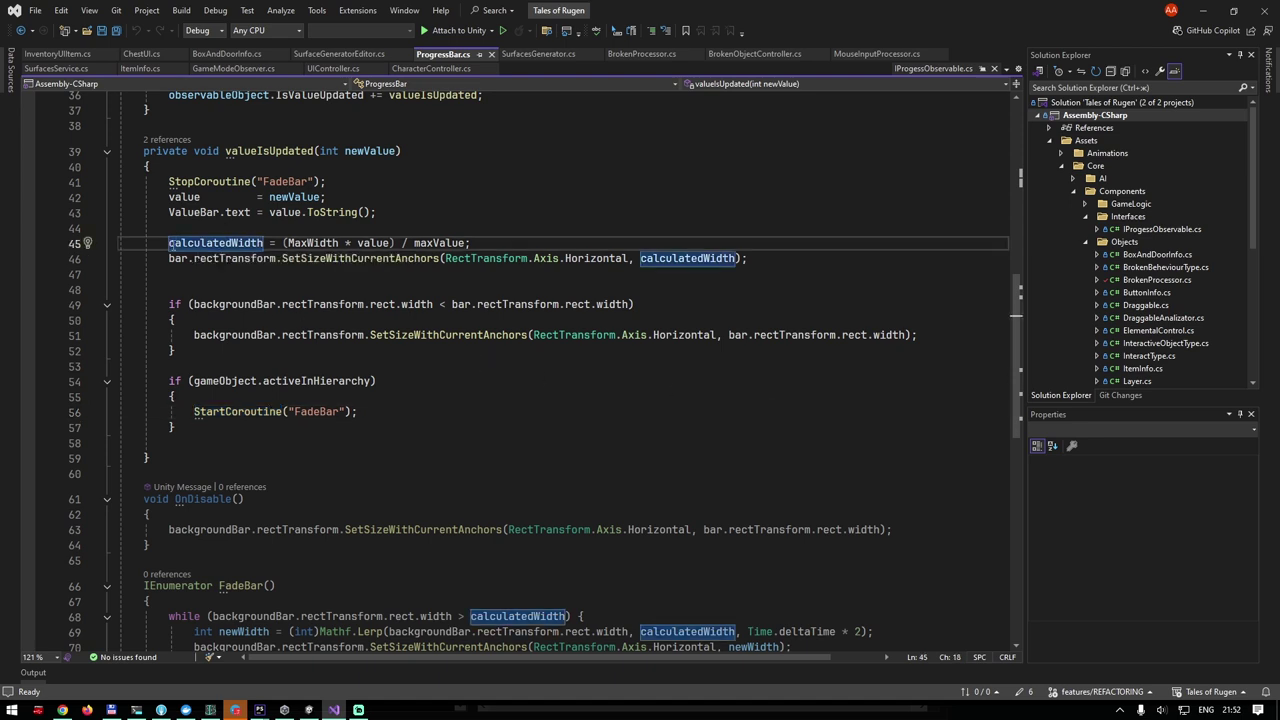
drag(470, 243, 290, 243)
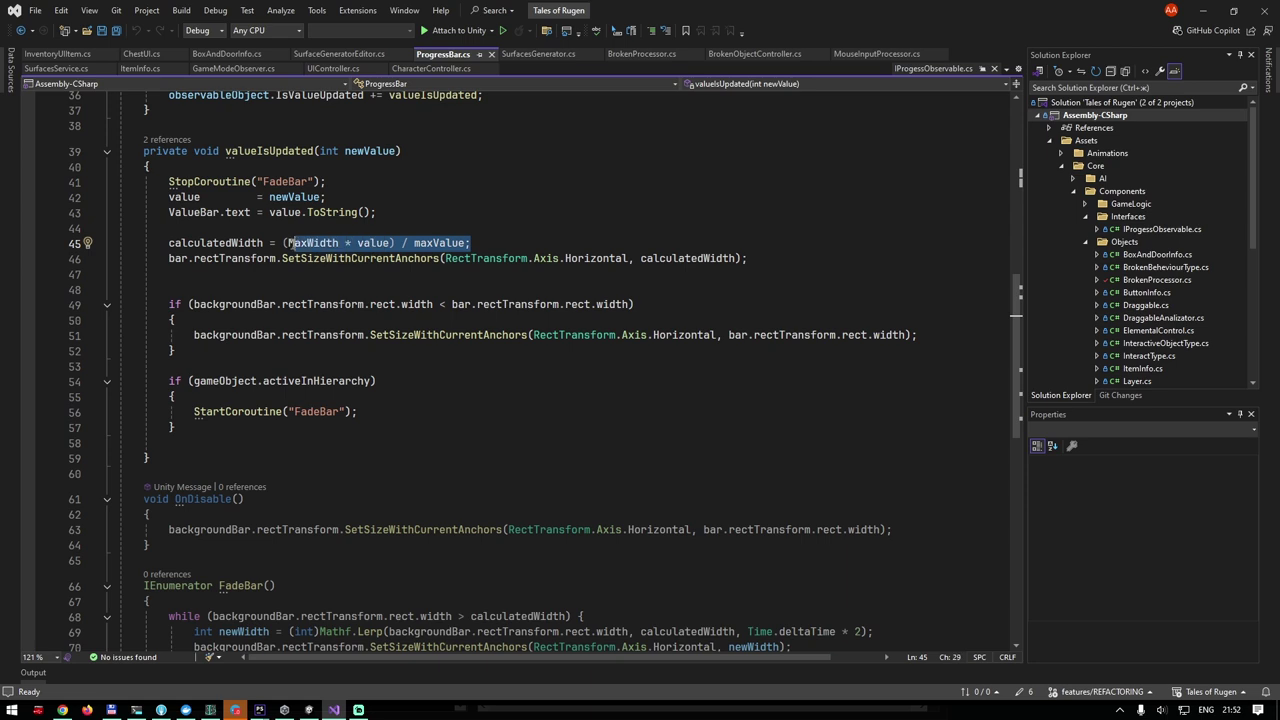
click(212, 243)
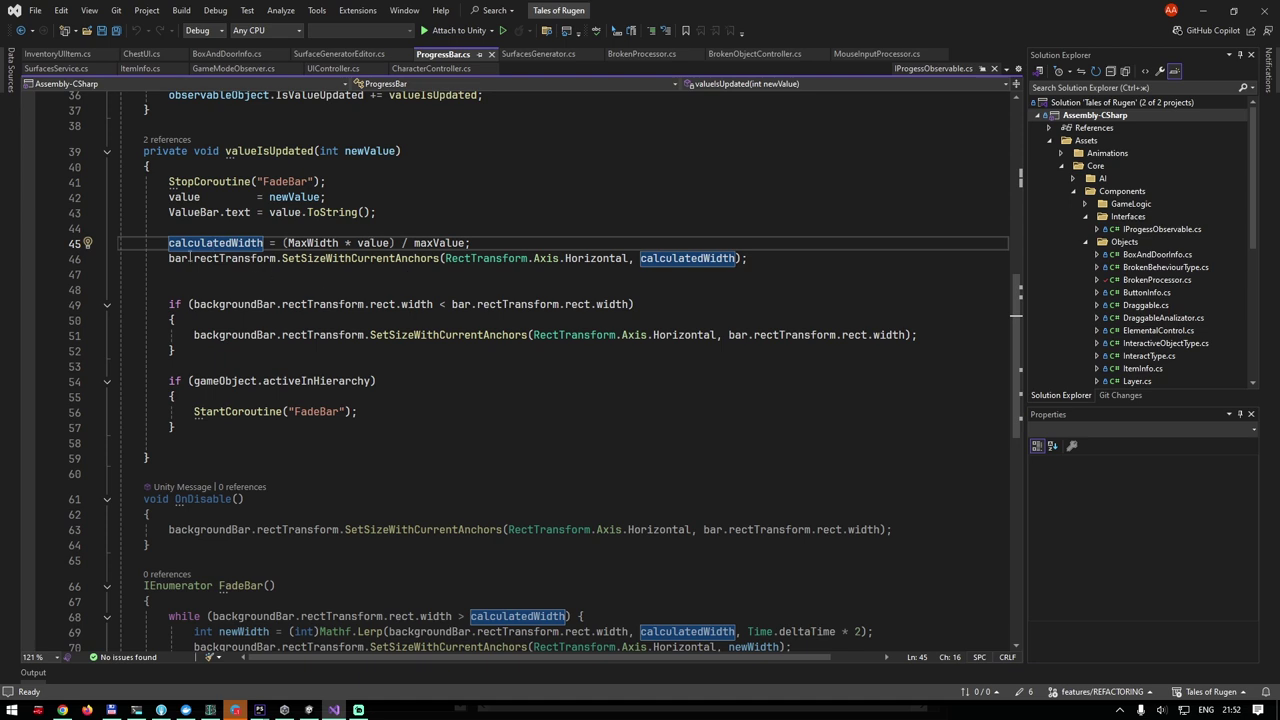
click(419, 258)
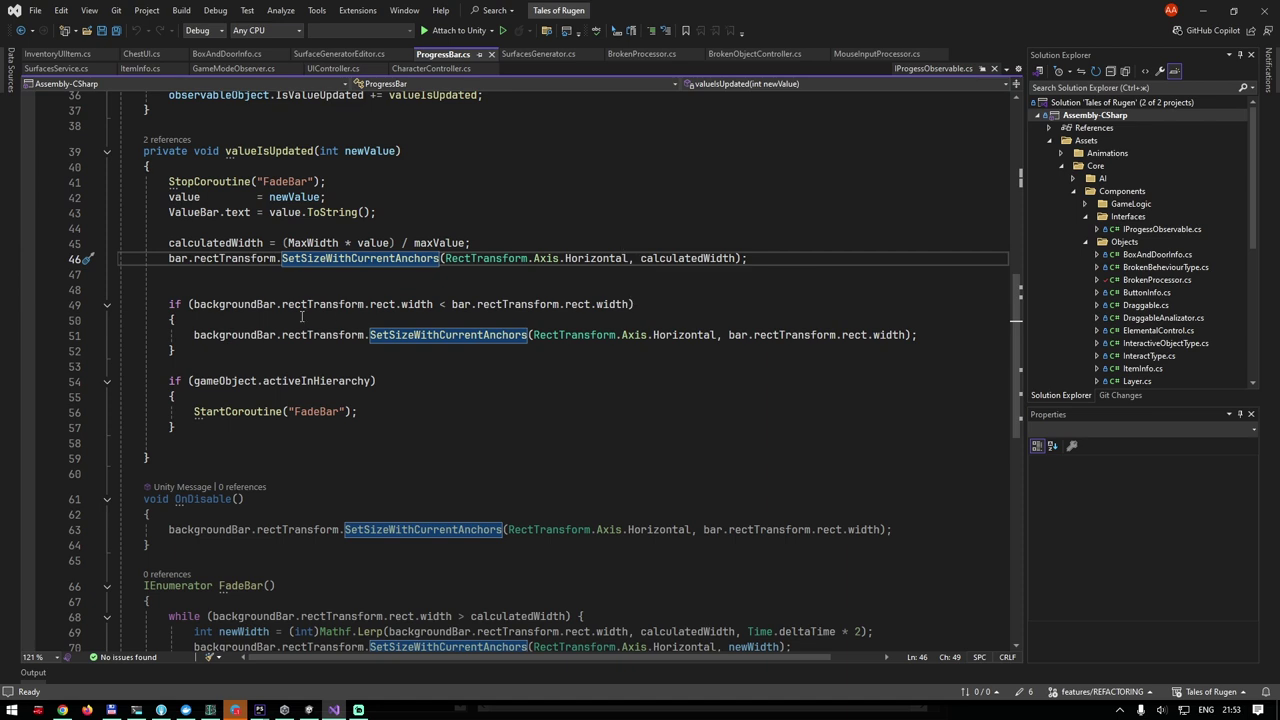
click(250, 304)
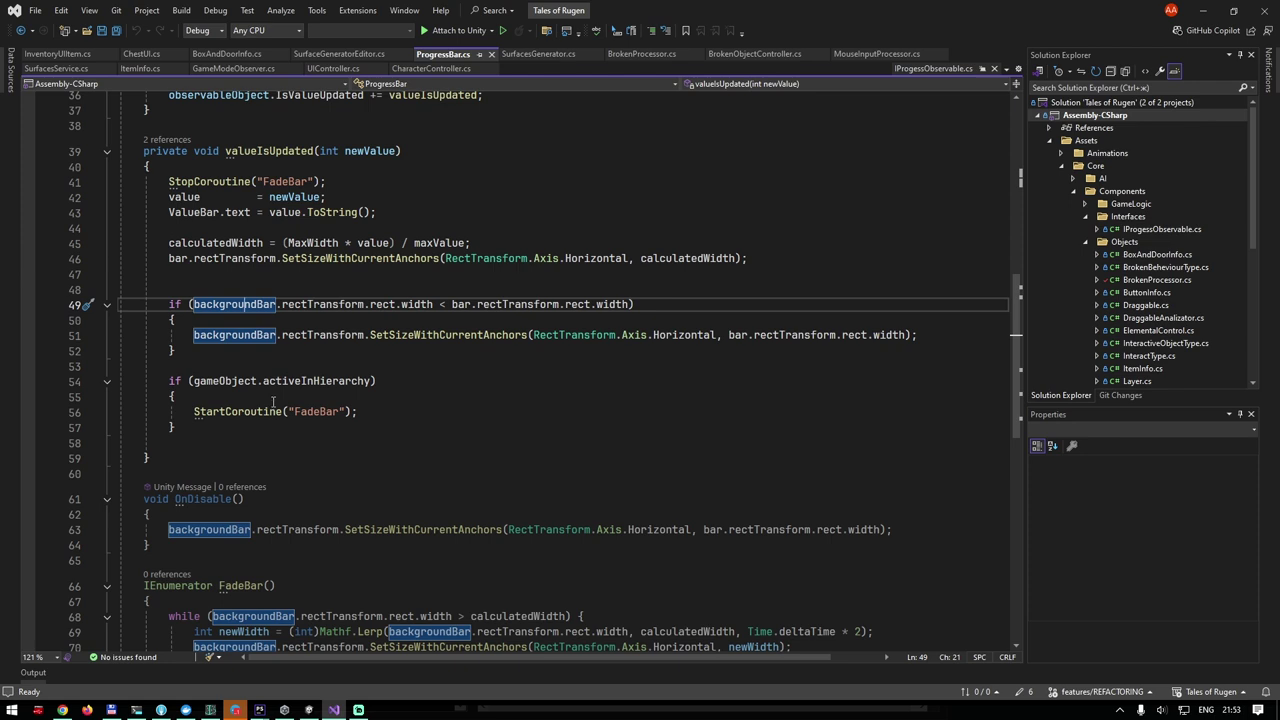
scroll(276, 400, down, 1)
scroll(278, 400, down, 2)
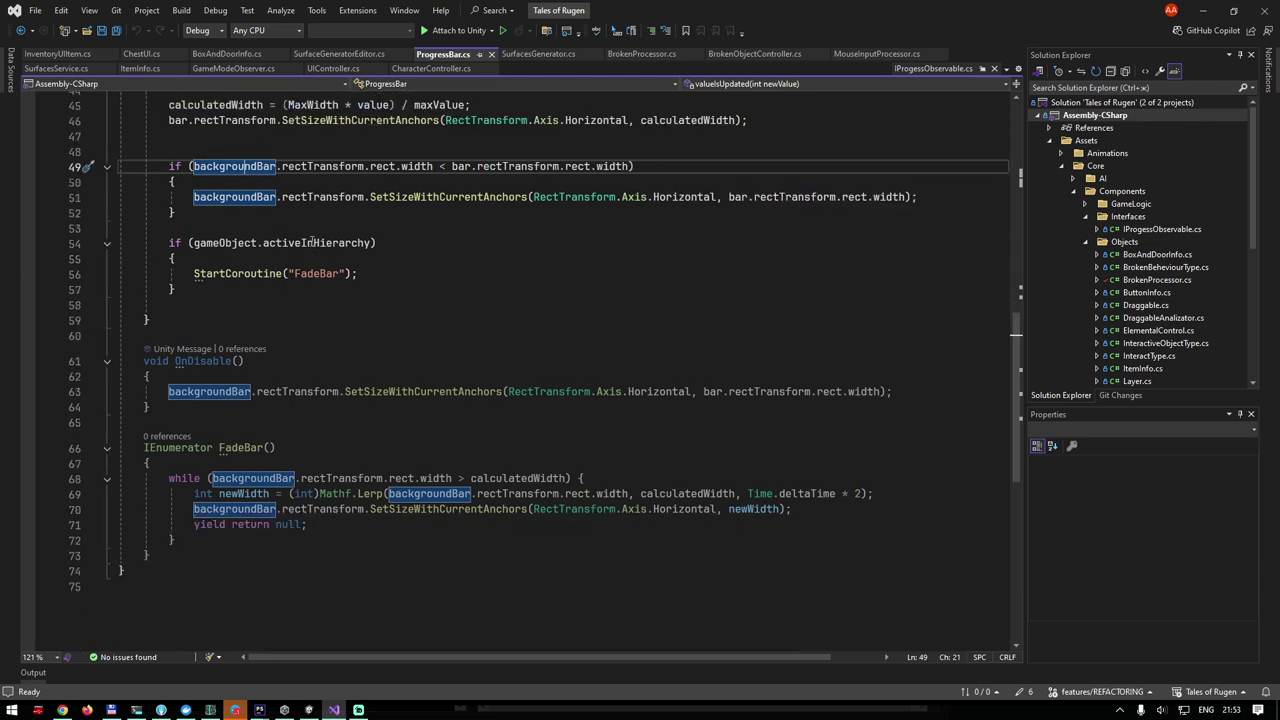
scroll(333, 397, down, 2)
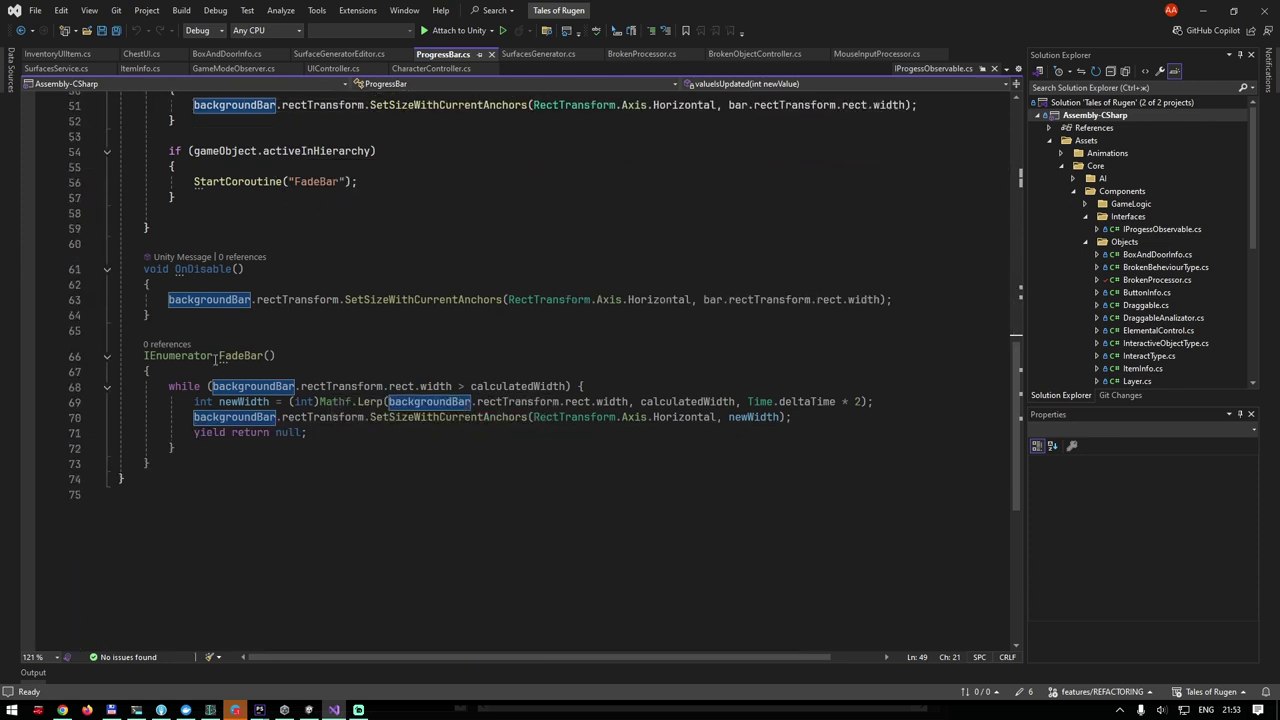
click(314, 401)
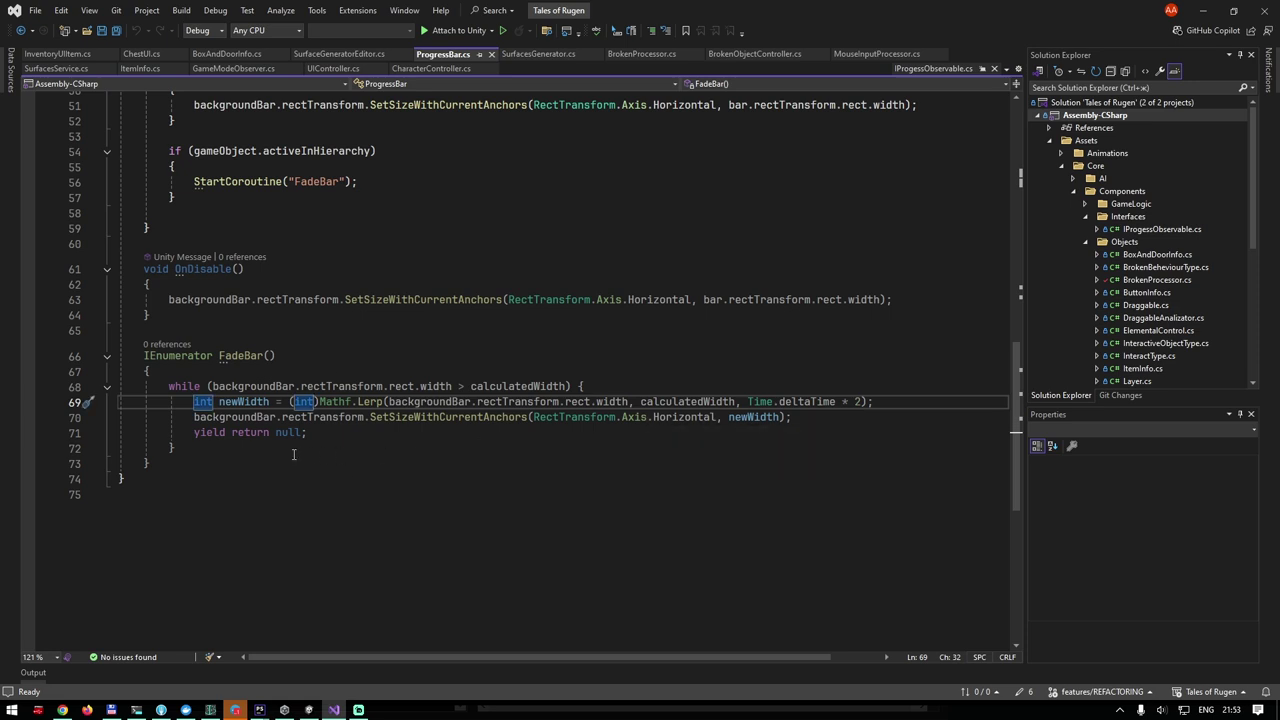
click(204, 270)
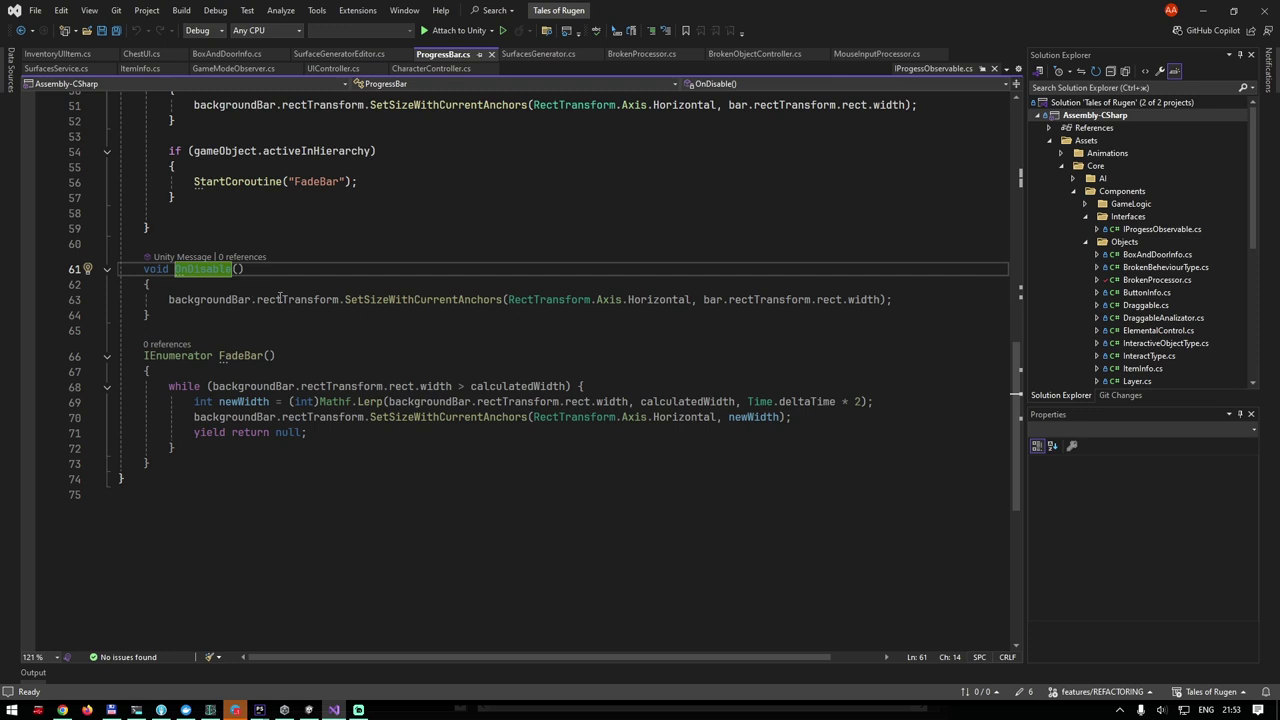
click(213, 300)
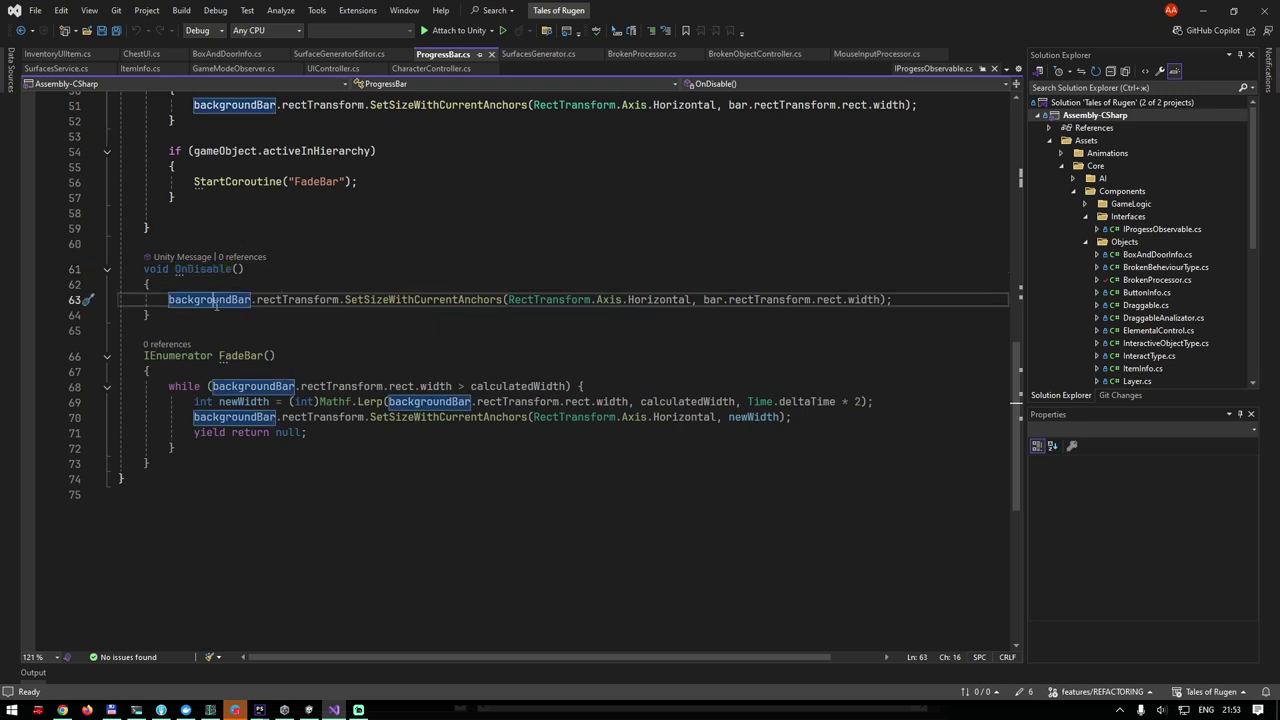
mouse_move(238, 272)
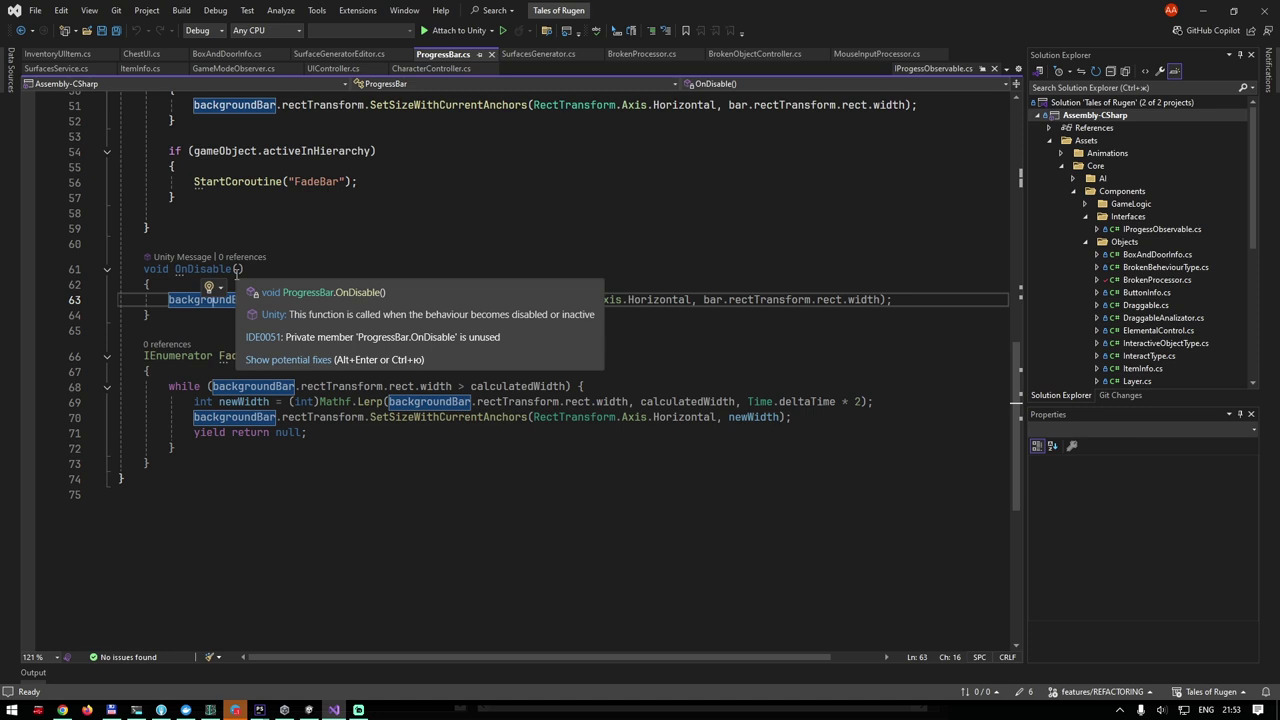
click(532, 213)
mouse_move(235, 307)
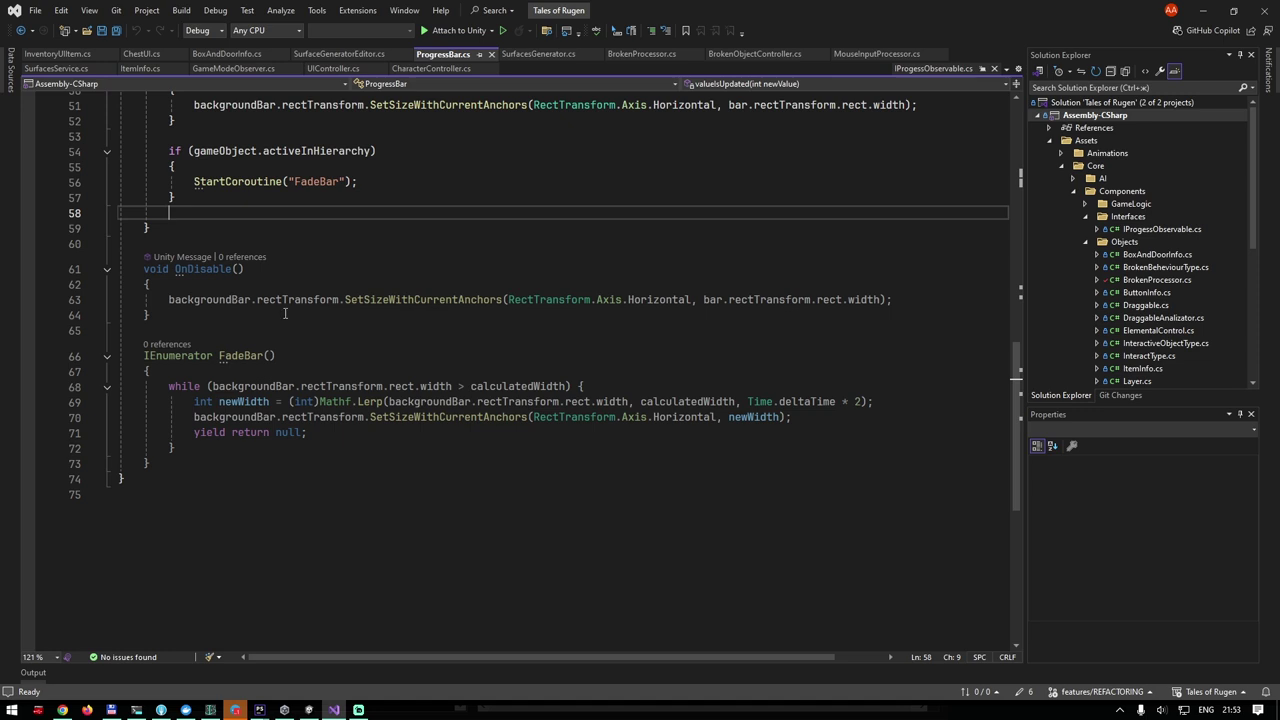
mouse_move(769, 306)
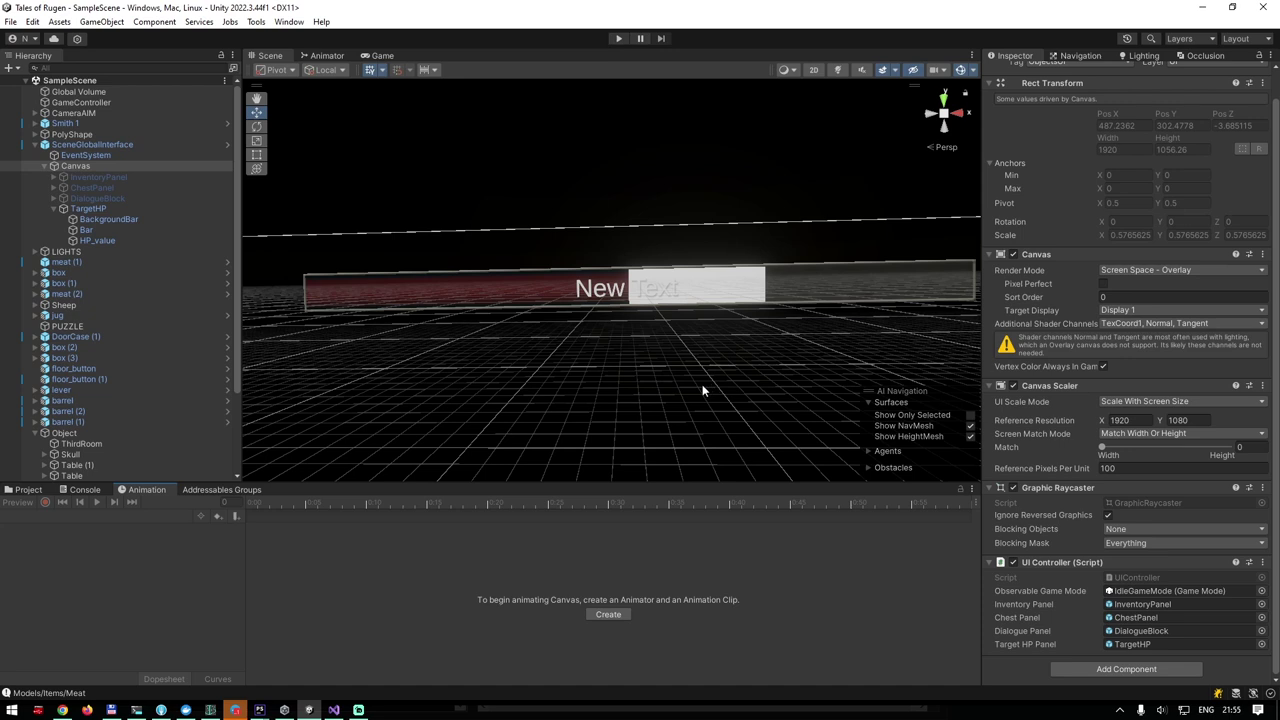
In the Animator's Standing sub-state machine, select kick_start and open its FreeAttackEndBehavior script.
click(322, 55)
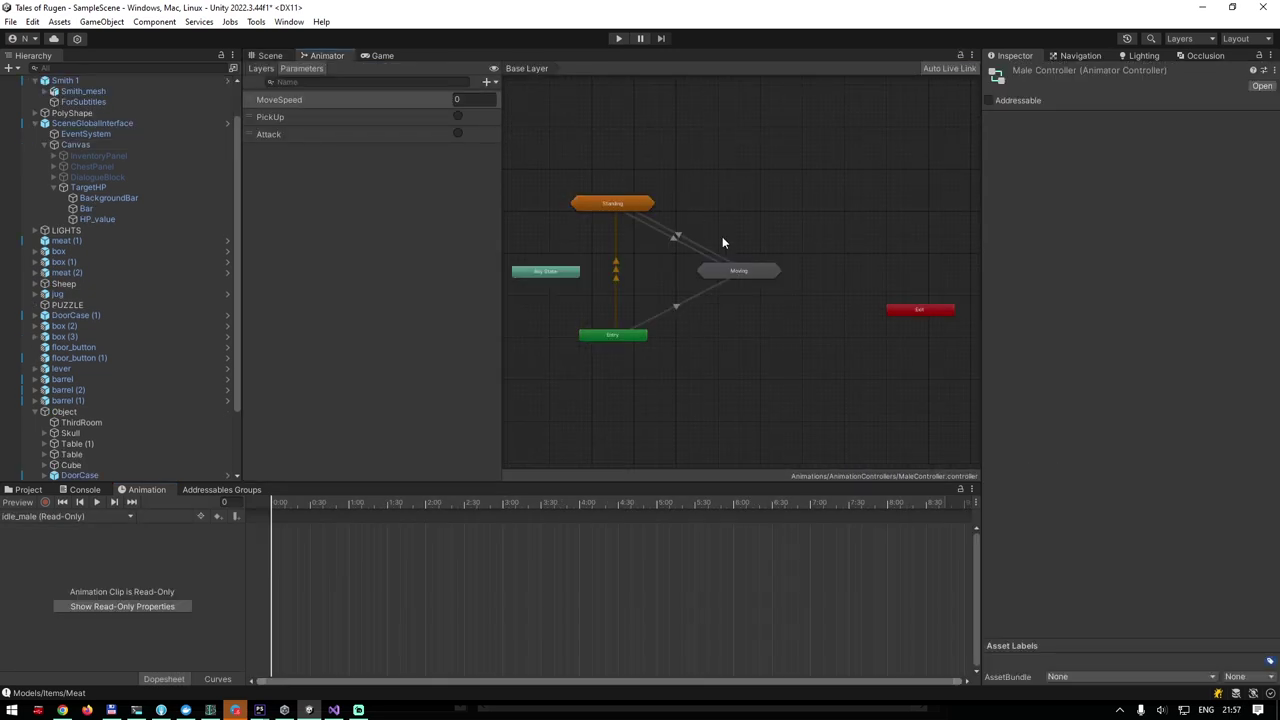
scroll(736, 284, up, 4)
scroll(730, 286, up, 2)
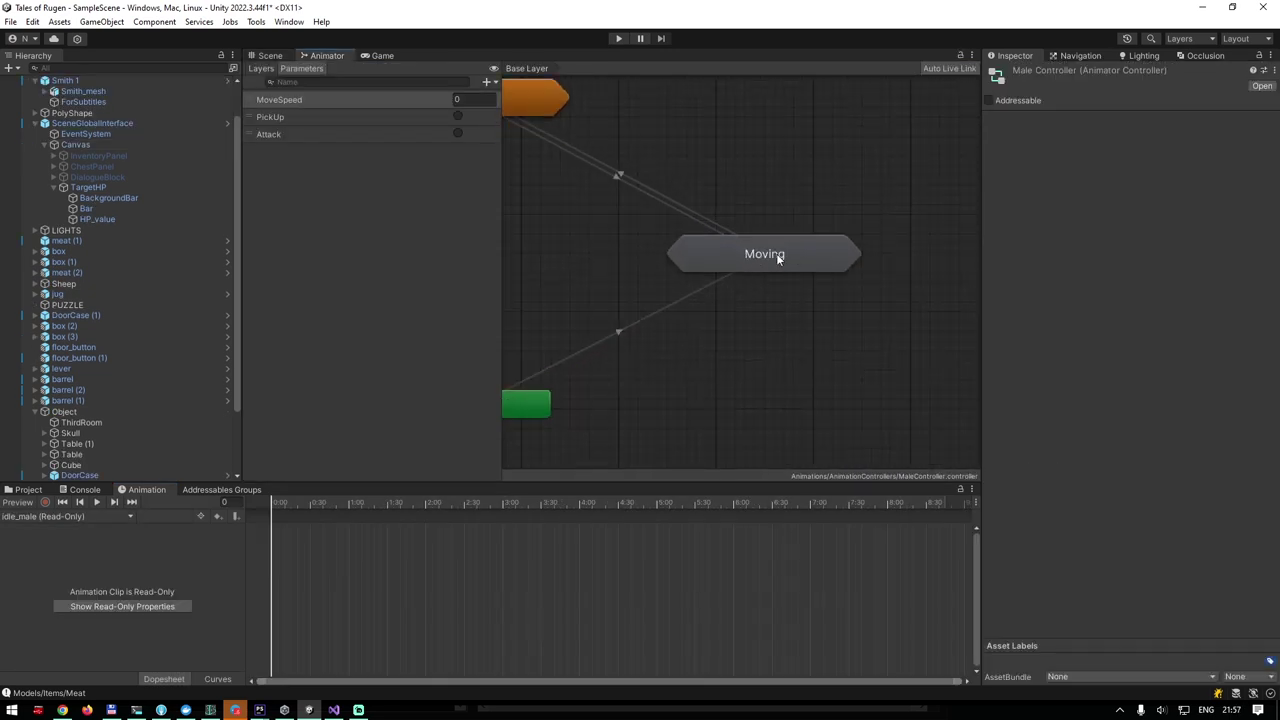
middle_drag(776, 253, 856, 336)
double_click(640, 231)
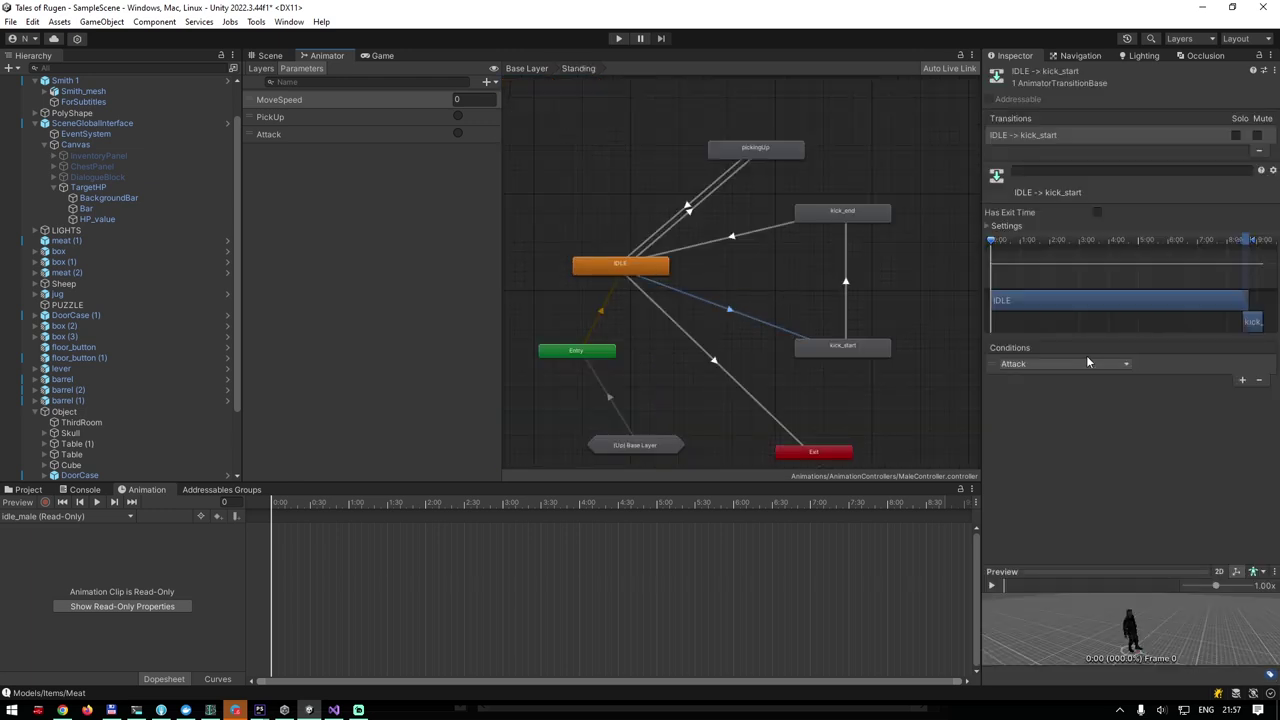
click(842, 346)
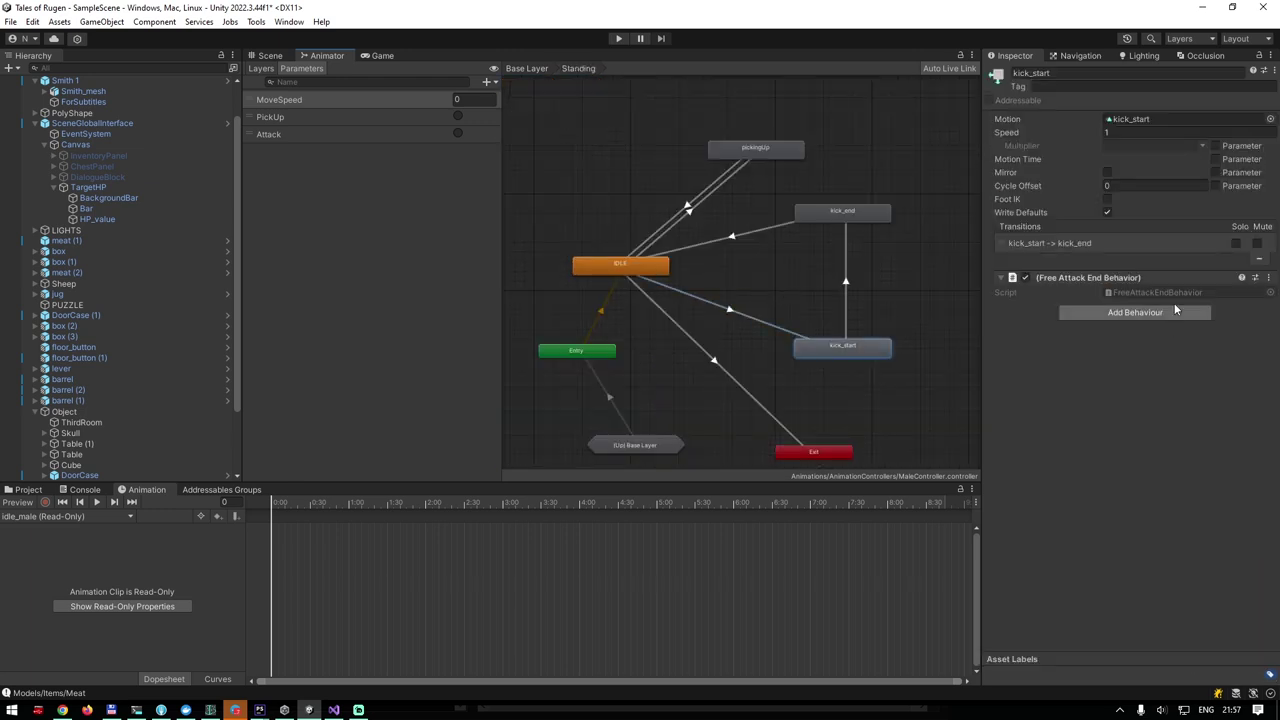
double_click(1160, 282)
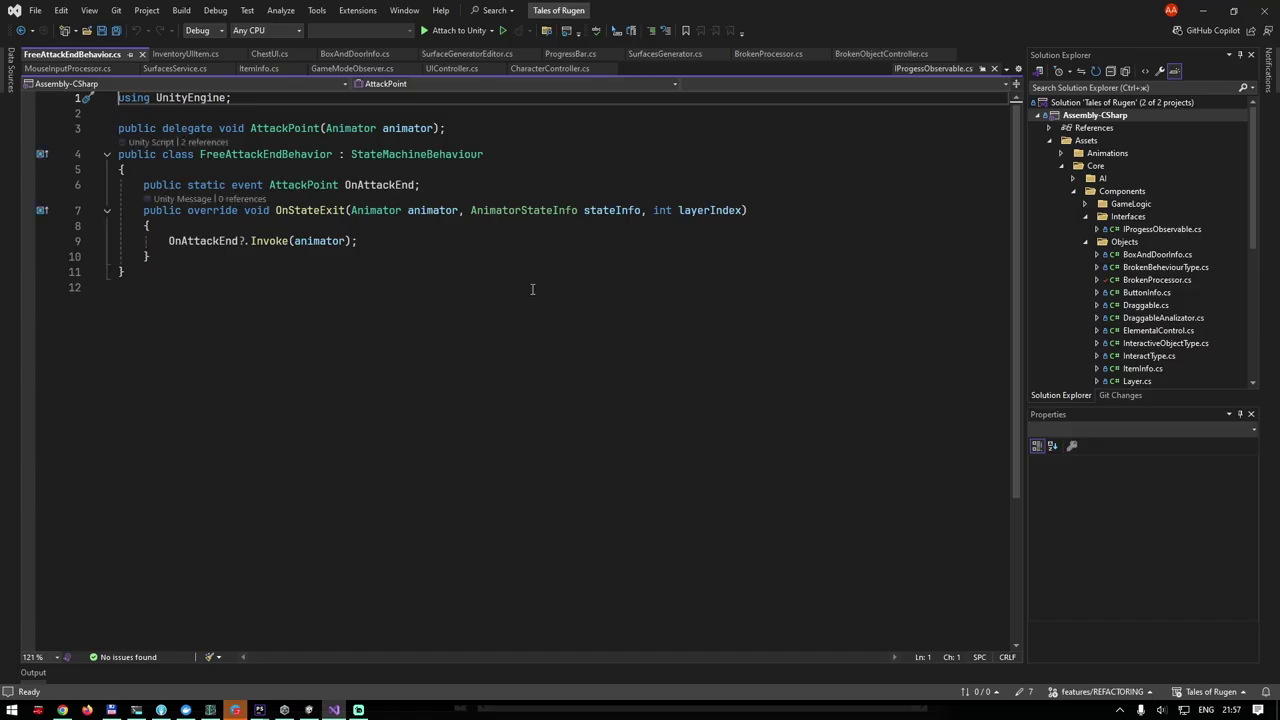
Review the FreeAttackEndBehavior class, its OnAttackEnd invocation and the OnStateExit override.
click(283, 157)
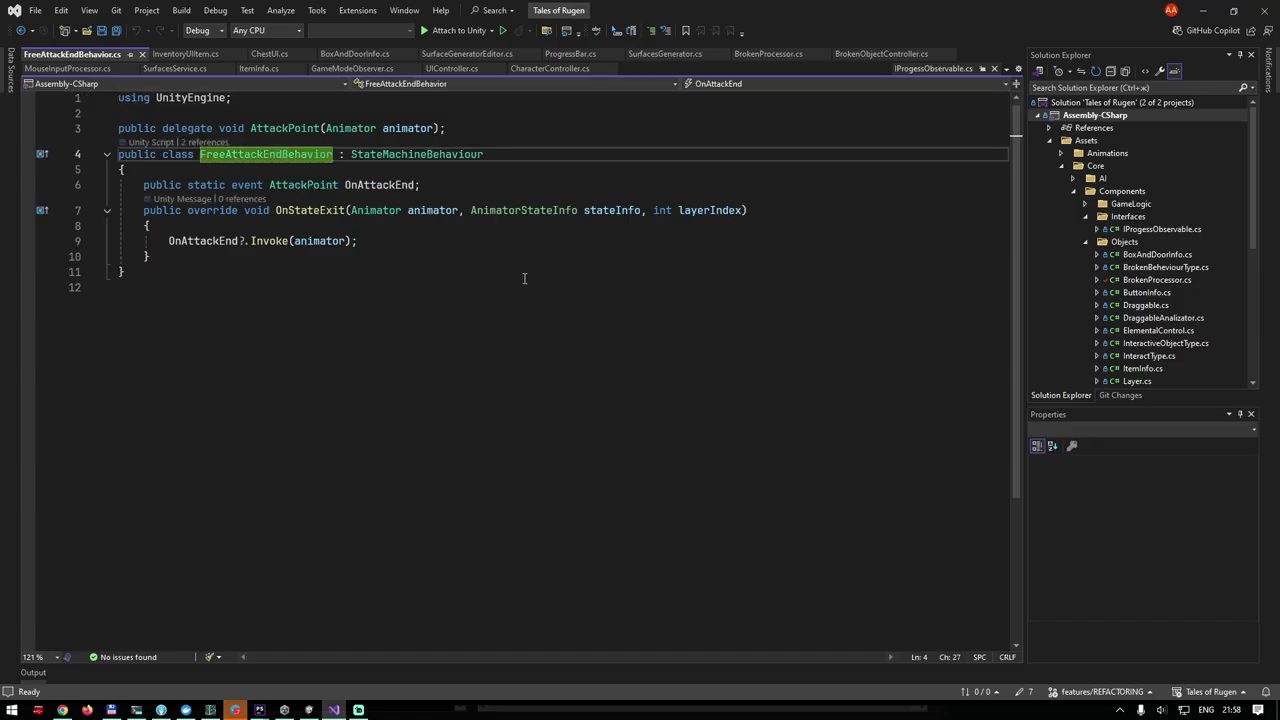
click(512, 240)
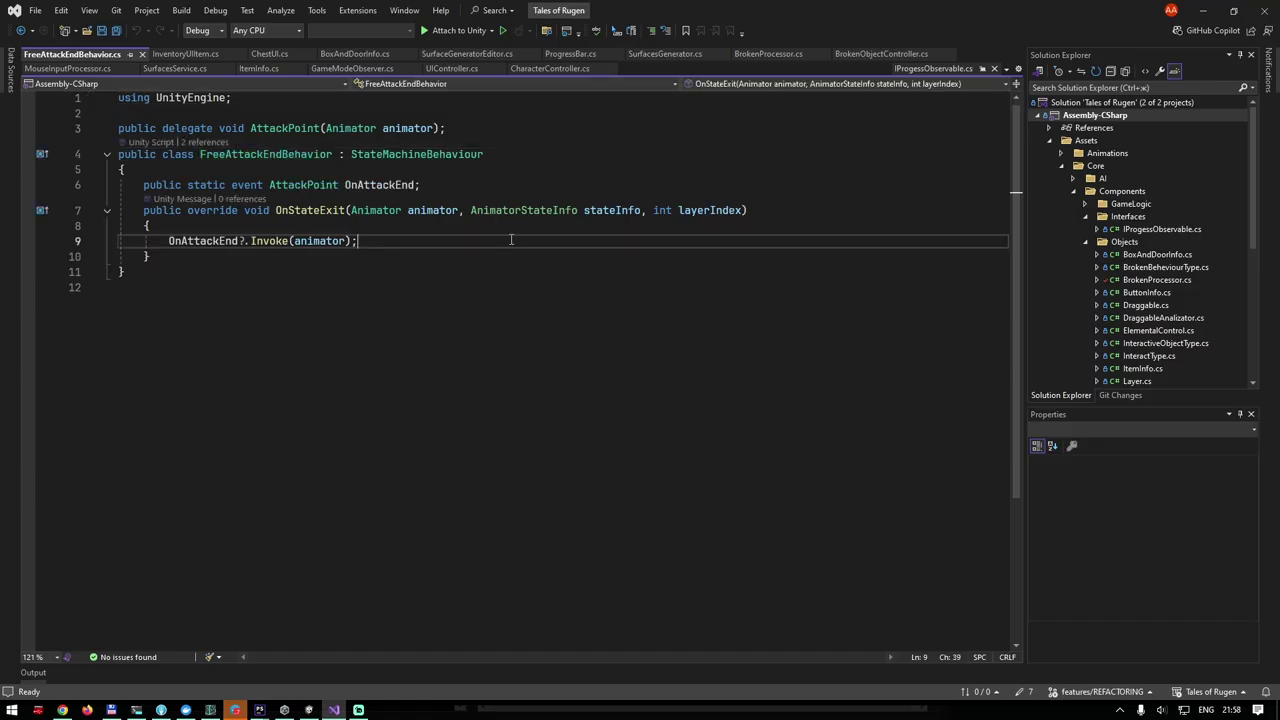
click(330, 211)
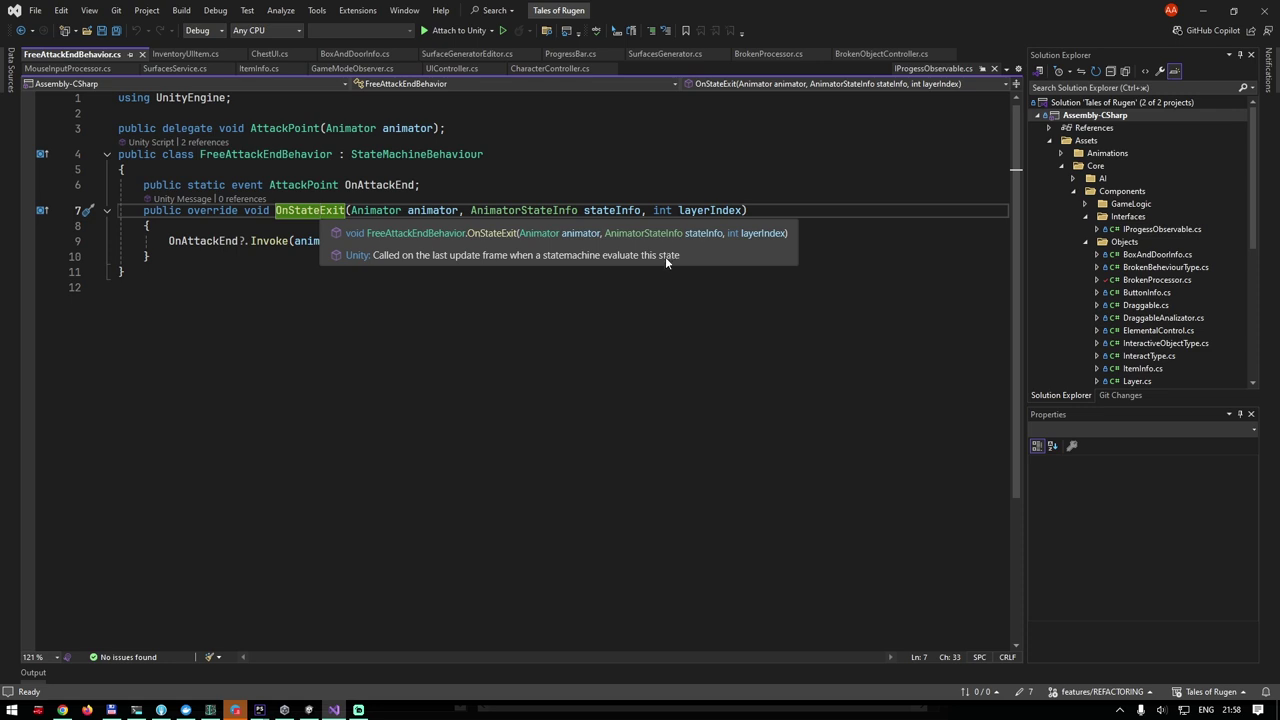
In Unity, check kick_end and kick_start in the Inspector, then return to Visual Studio.
click(1203, 10)
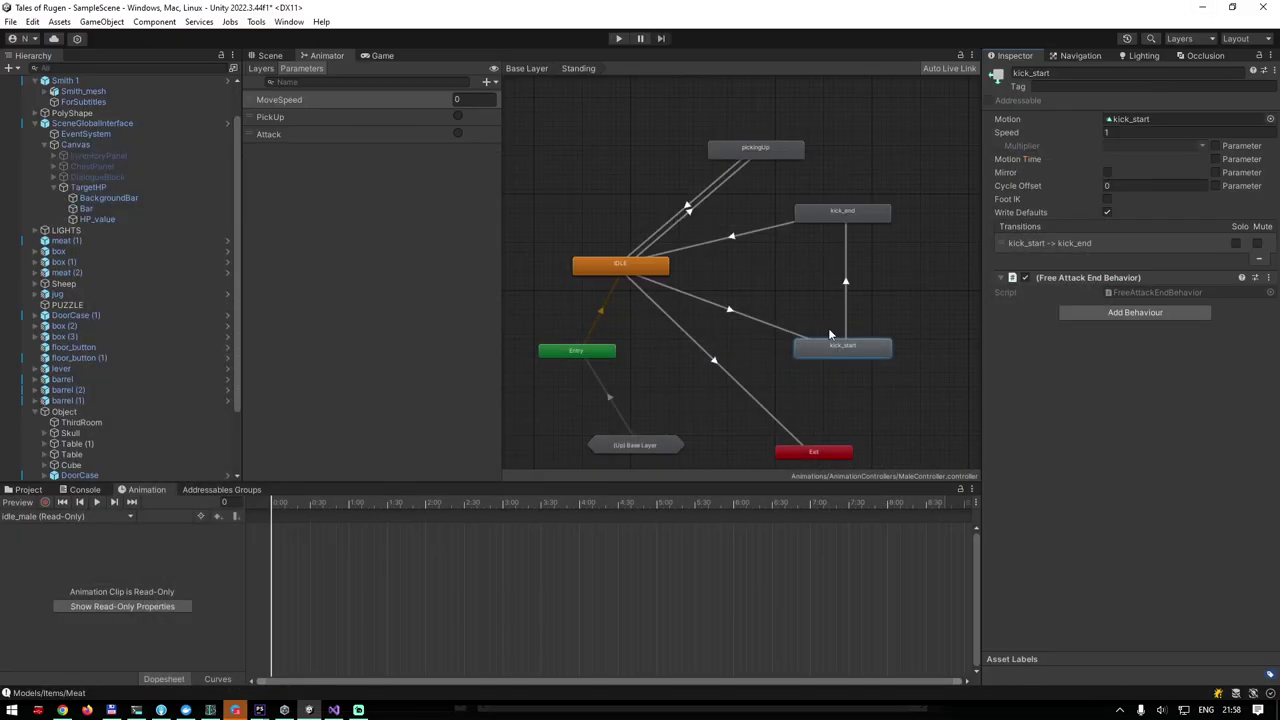
click(858, 215)
click(847, 350)
click(334, 709)
Inspect the OnAttackEnd event's uses, then switch to CharacterController.cs and scroll to its attack handling.
click(205, 241)
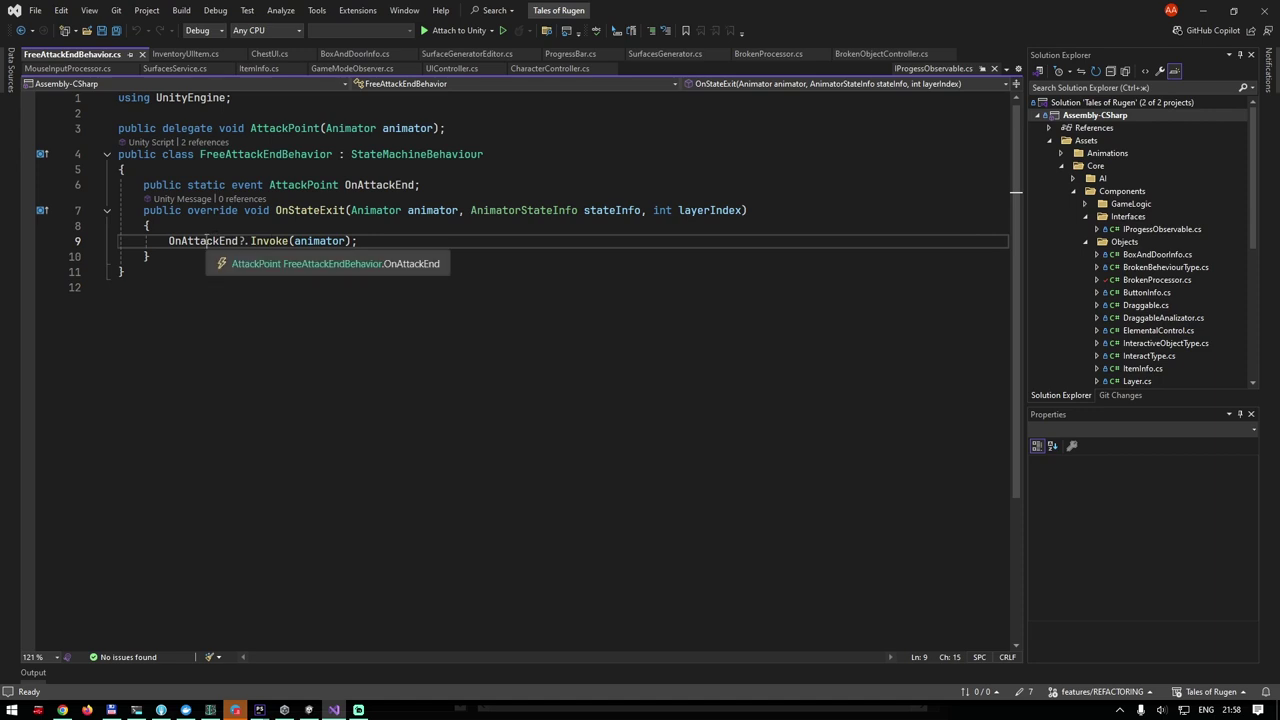
click(308, 241)
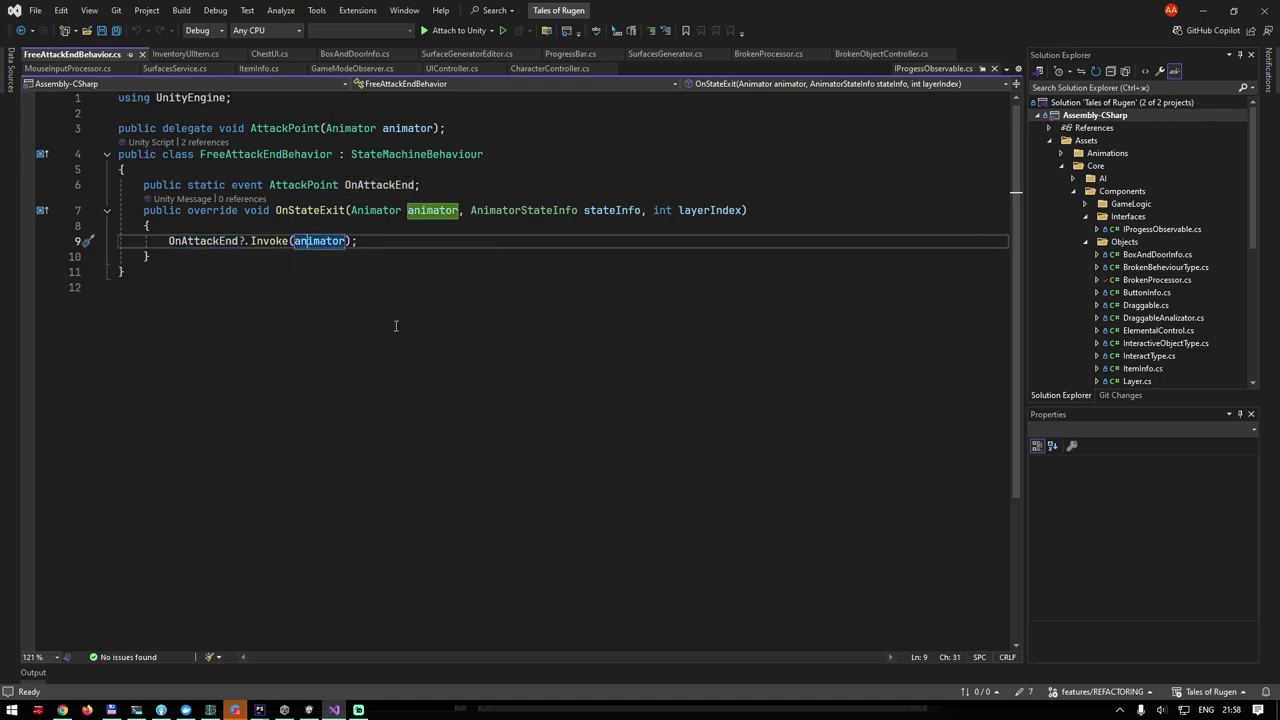
click(548, 68)
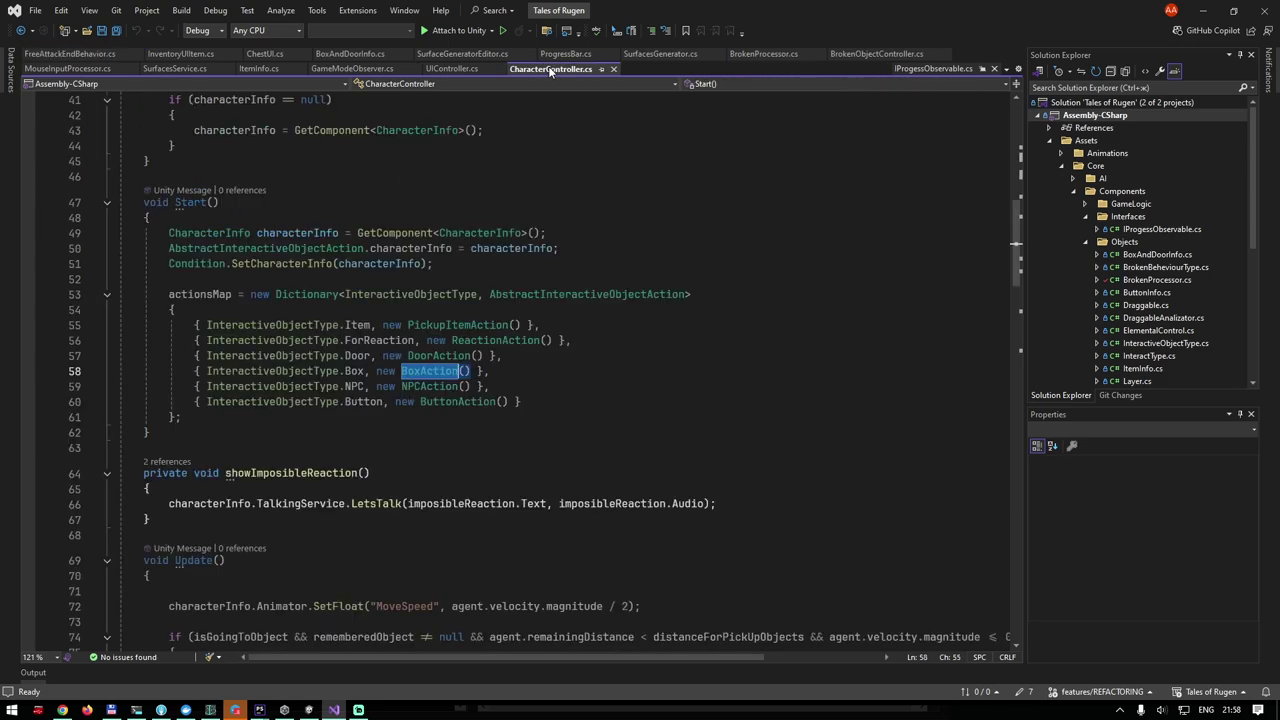
scroll(525, 325, up, 4)
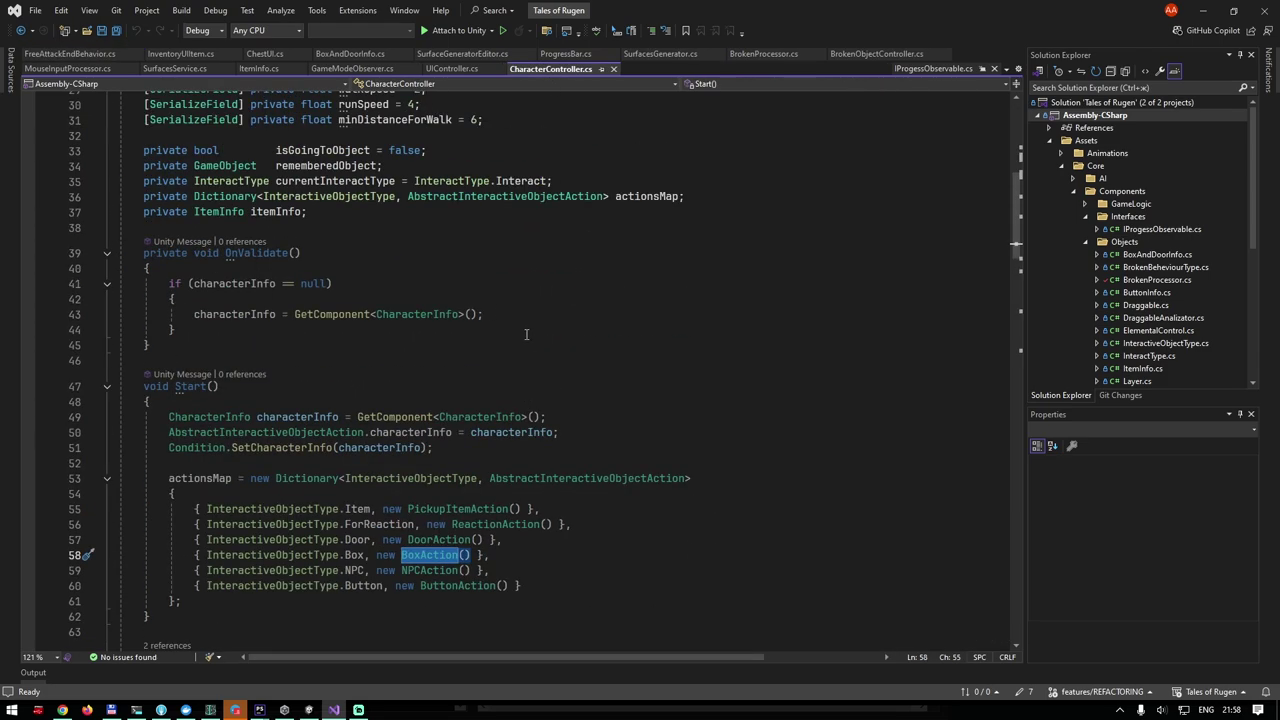
scroll(505, 306, down, 4)
scroll(540, 335, down, 10)
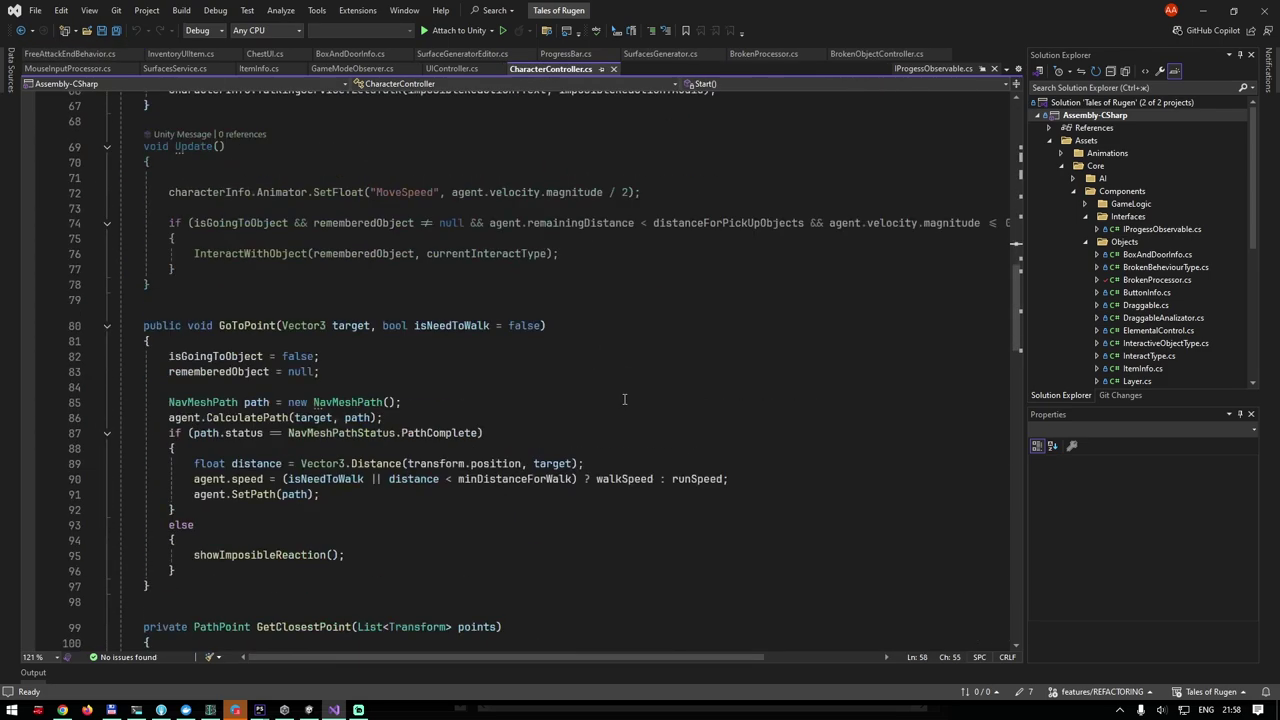
scroll(580, 365, down, 7)
scroll(622, 400, down, 5)
scroll(622, 400, down, 15)
Review SetDemageByAnimation's SetDamage(10) call, where OnAttackEnd is subscribed and unsubscribed, and the Attack case.
click(225, 466)
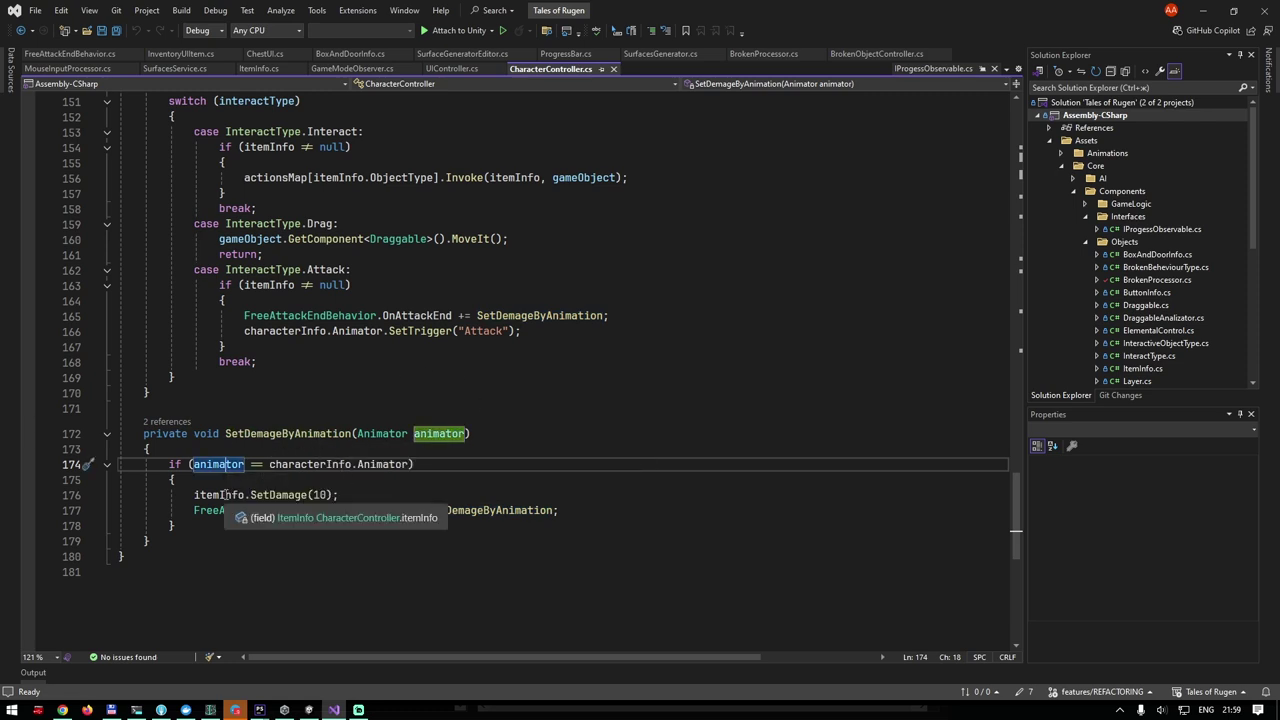
click(256, 495)
click(319, 495)
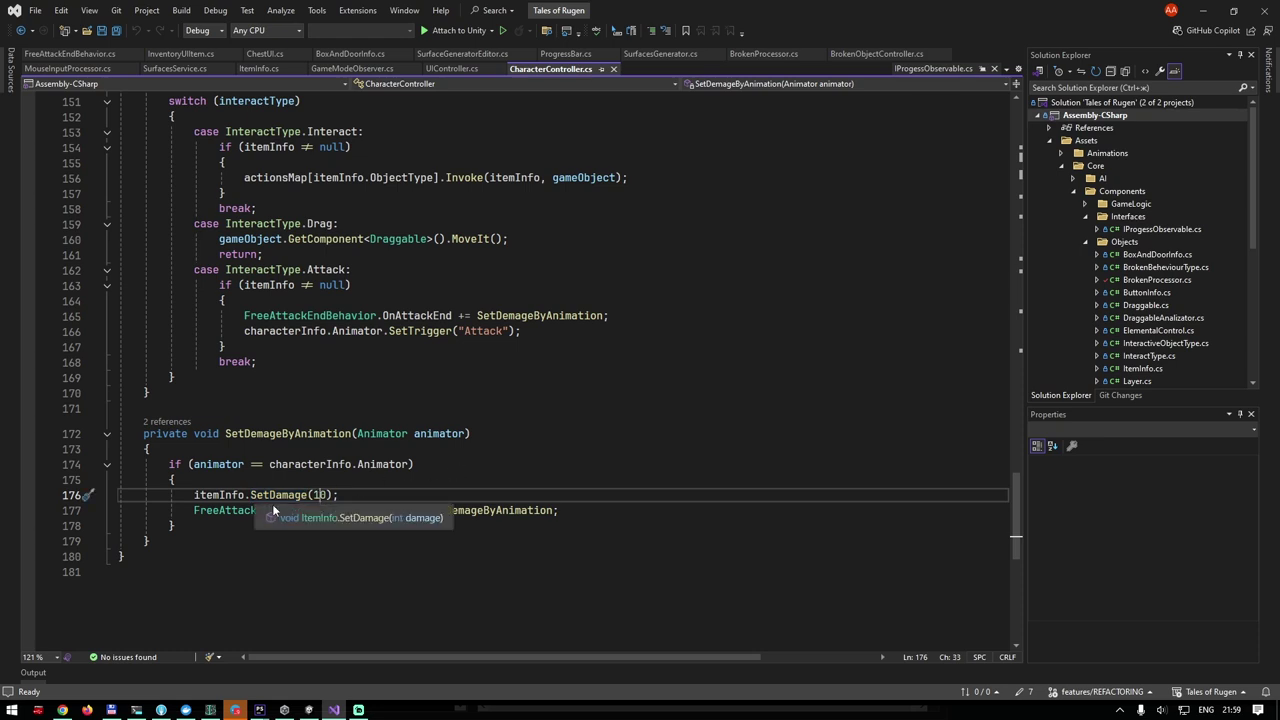
click(360, 510)
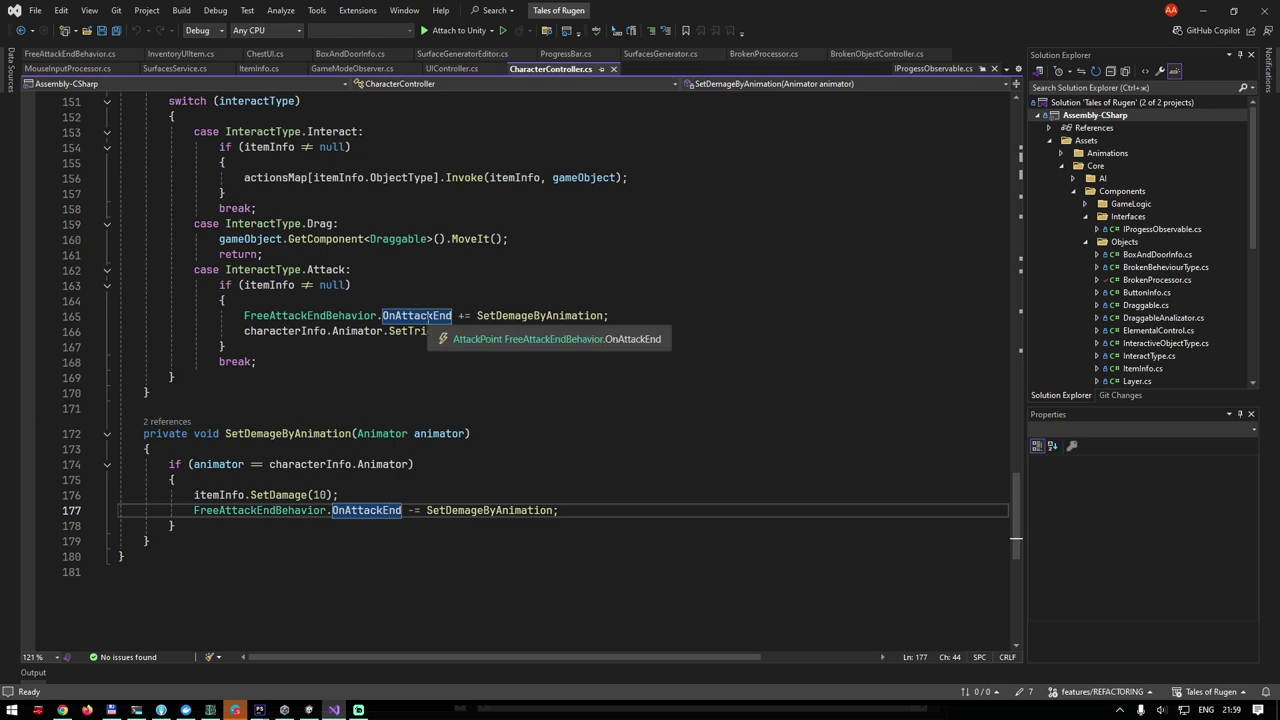
click(420, 315)
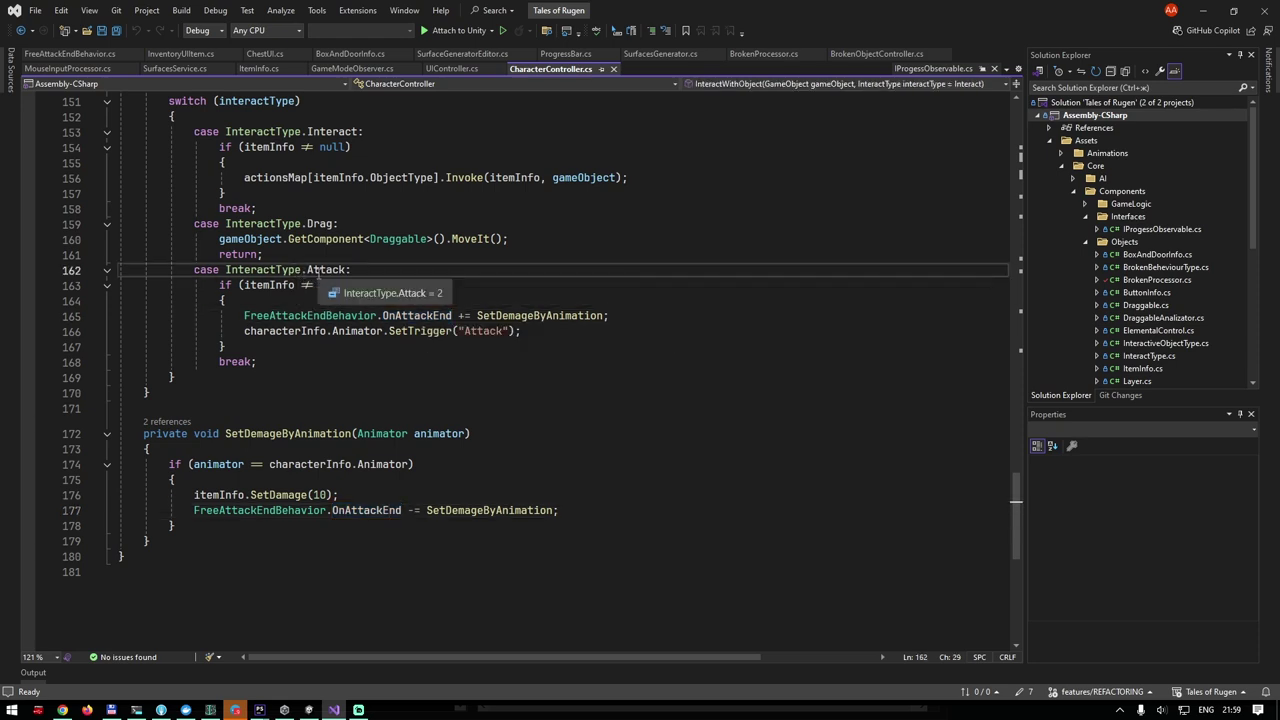
click(267, 270)
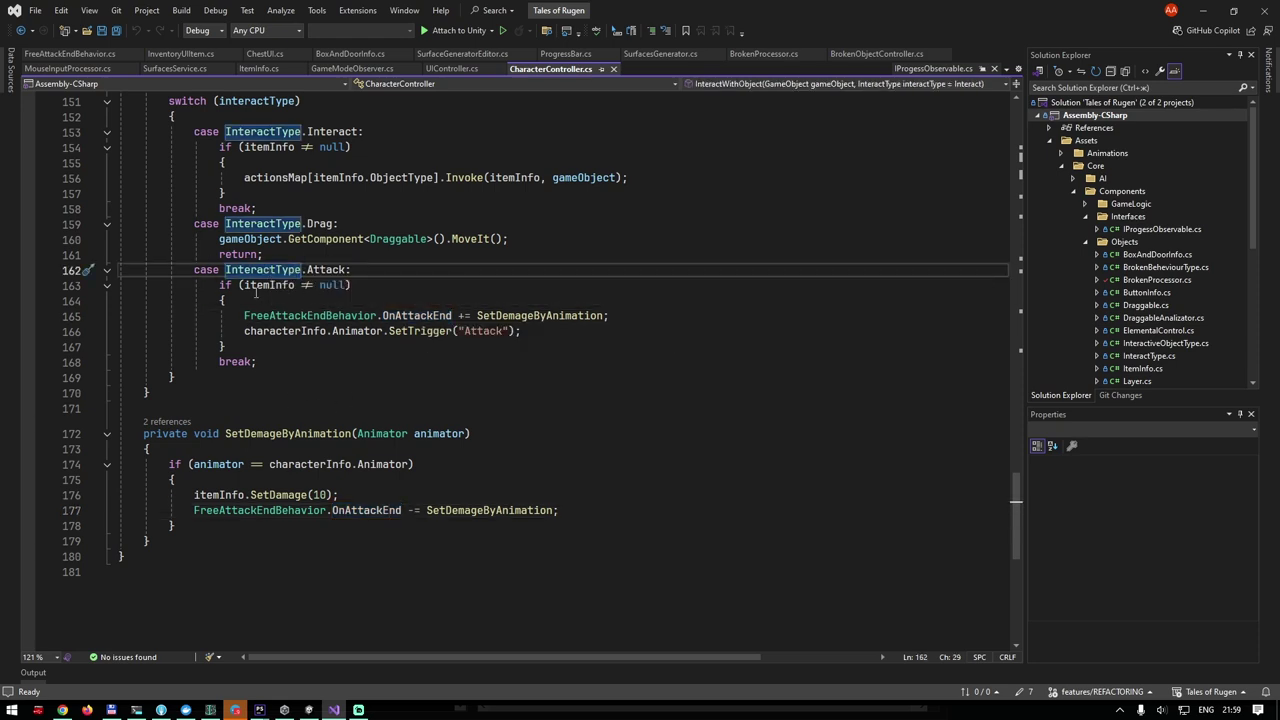
double_click(330, 269)
Check the Attack SetTrigger call, then return to SetDemageByAnimation and put the caret on SetDamage.
scroll(400, 278, up, 2)
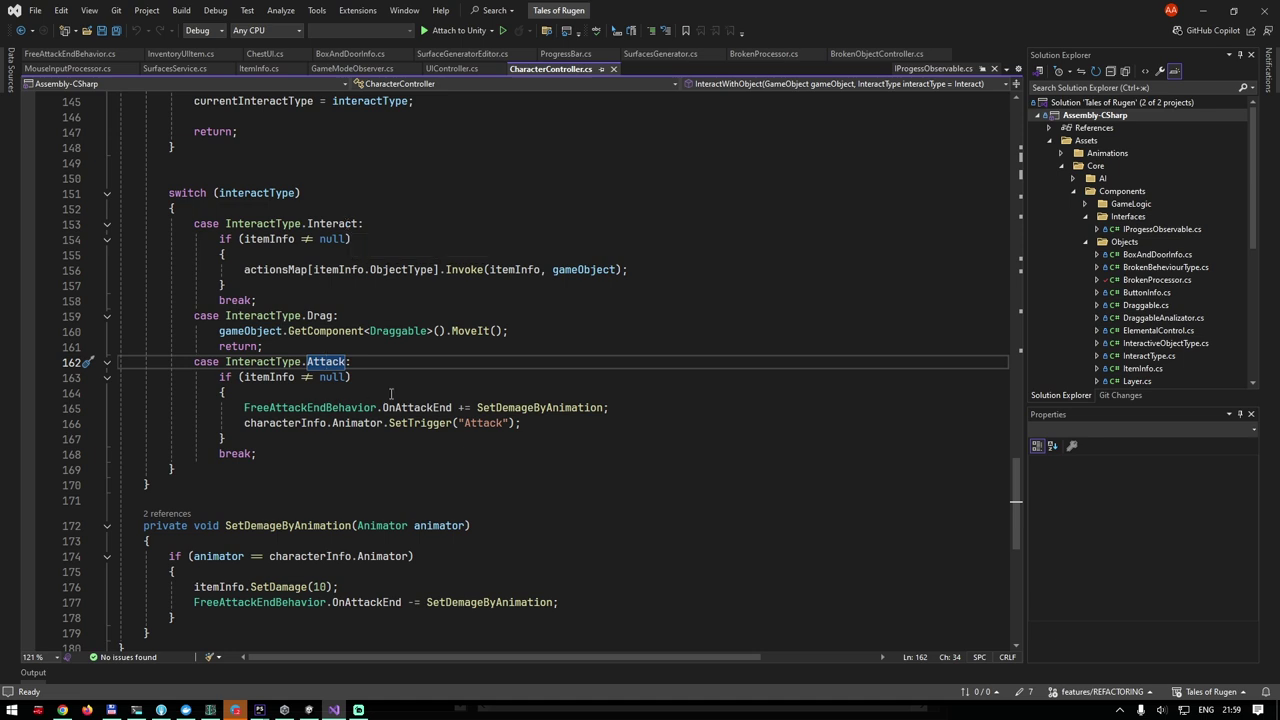
click(283, 362)
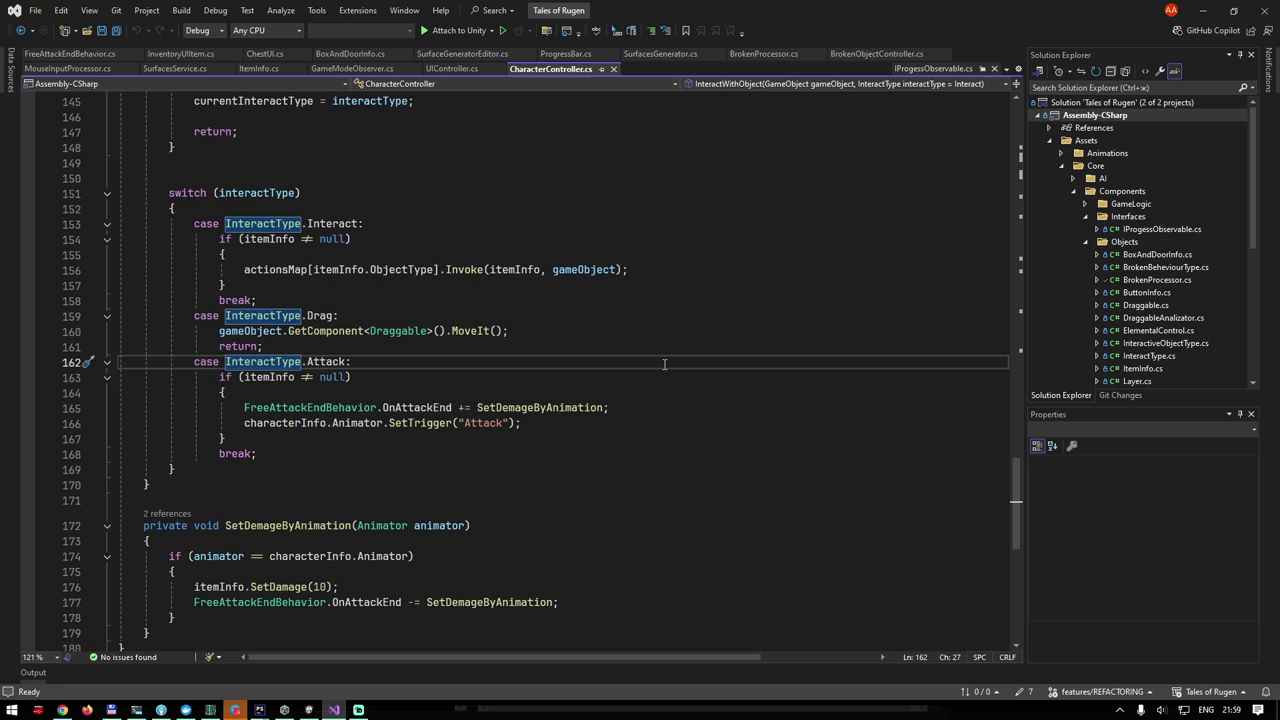
click(430, 423)
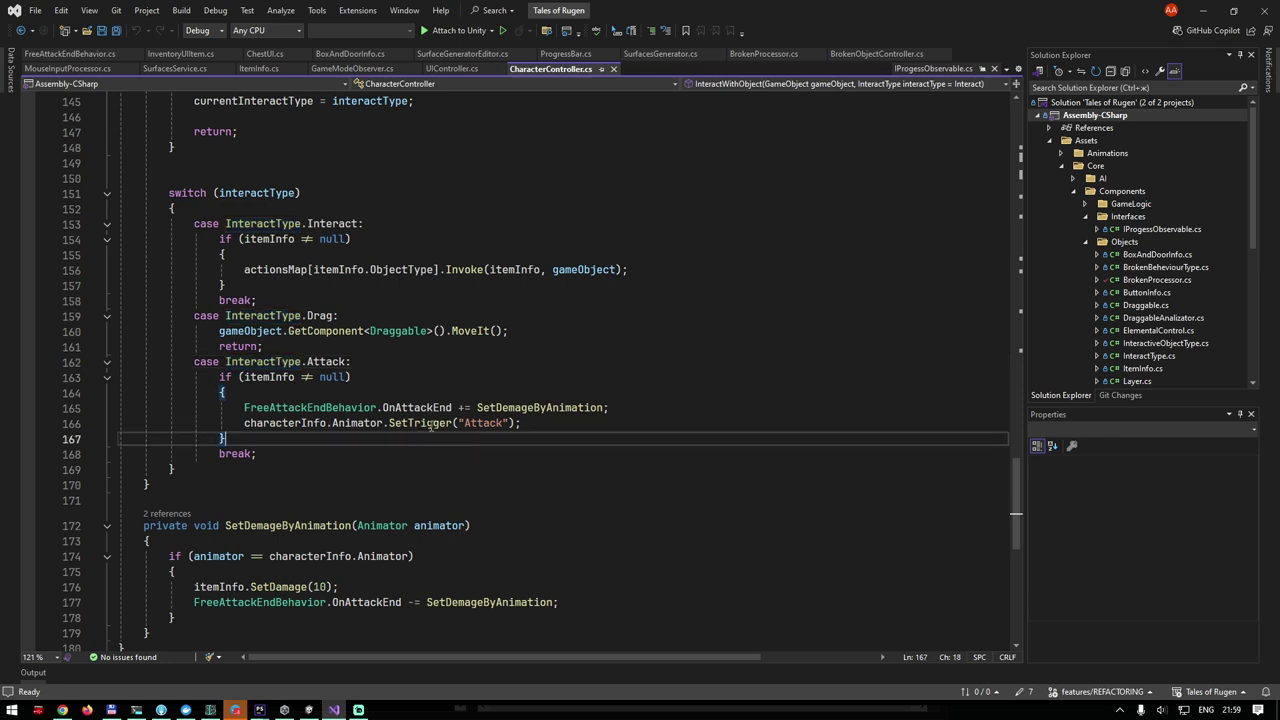
scroll(538, 417, down, 1)
scroll(538, 417, down, 1)
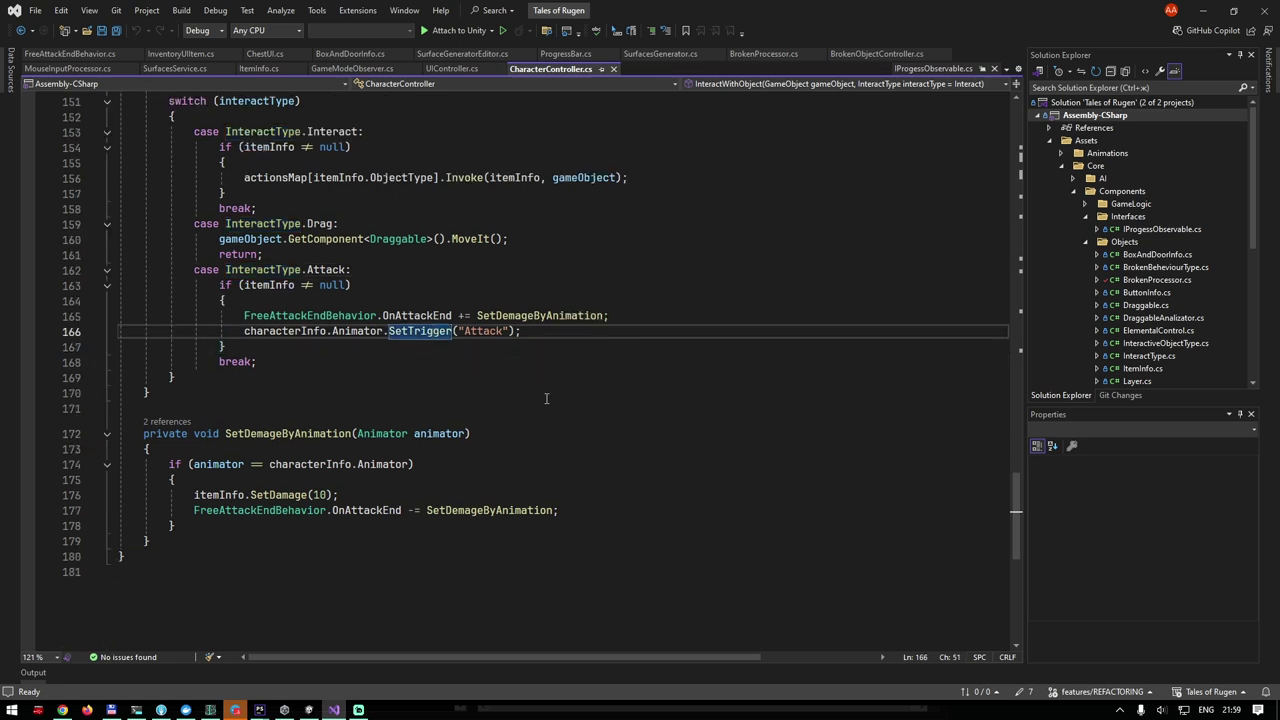
scroll(538, 417, down, 1)
click(218, 418)
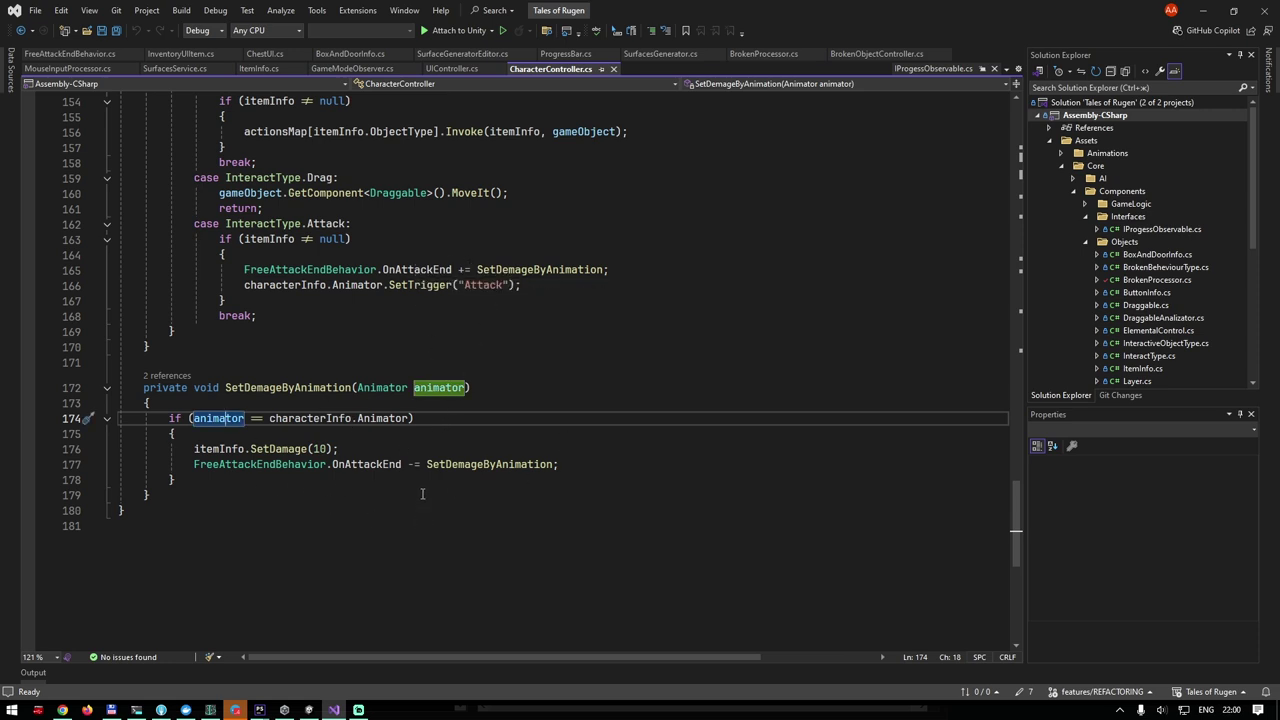
click(276, 449)
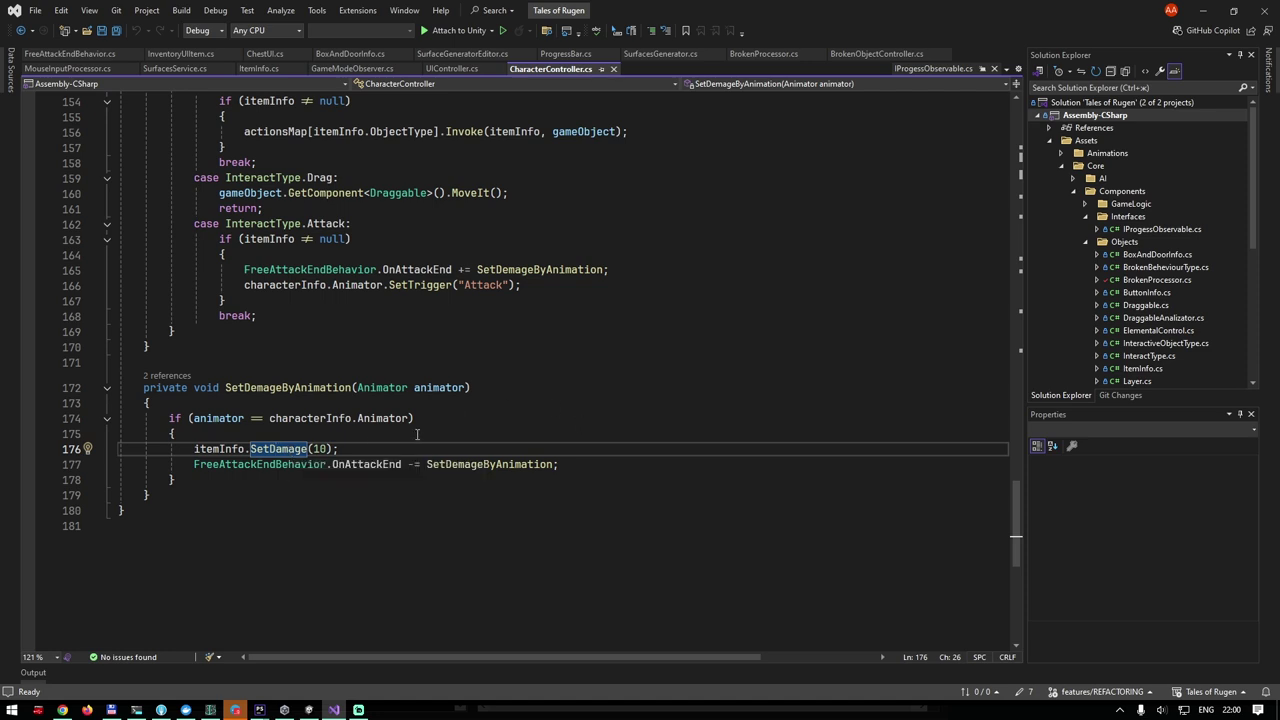
click(450, 421)
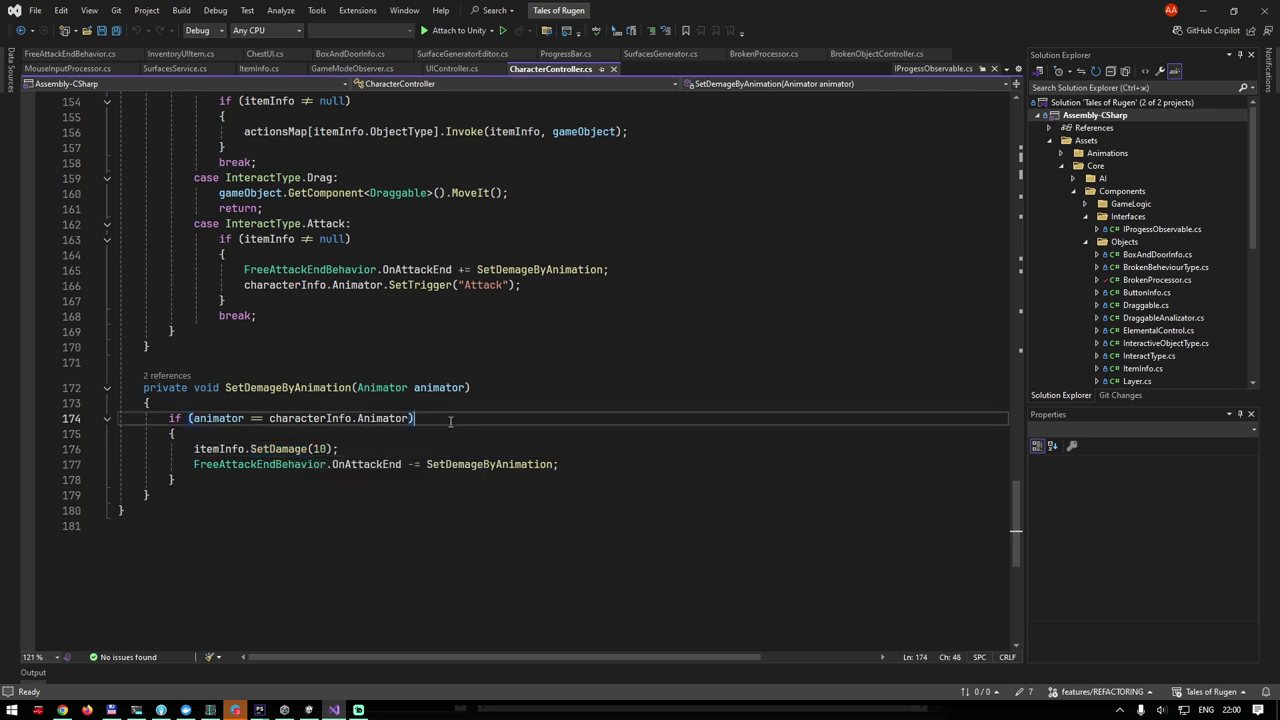
click(357, 447)
Open SetDamage in ItemInfo.cs and review its currentHp clamp at 0 and the IsValueUpdated event.
ctrl+click(280, 449)
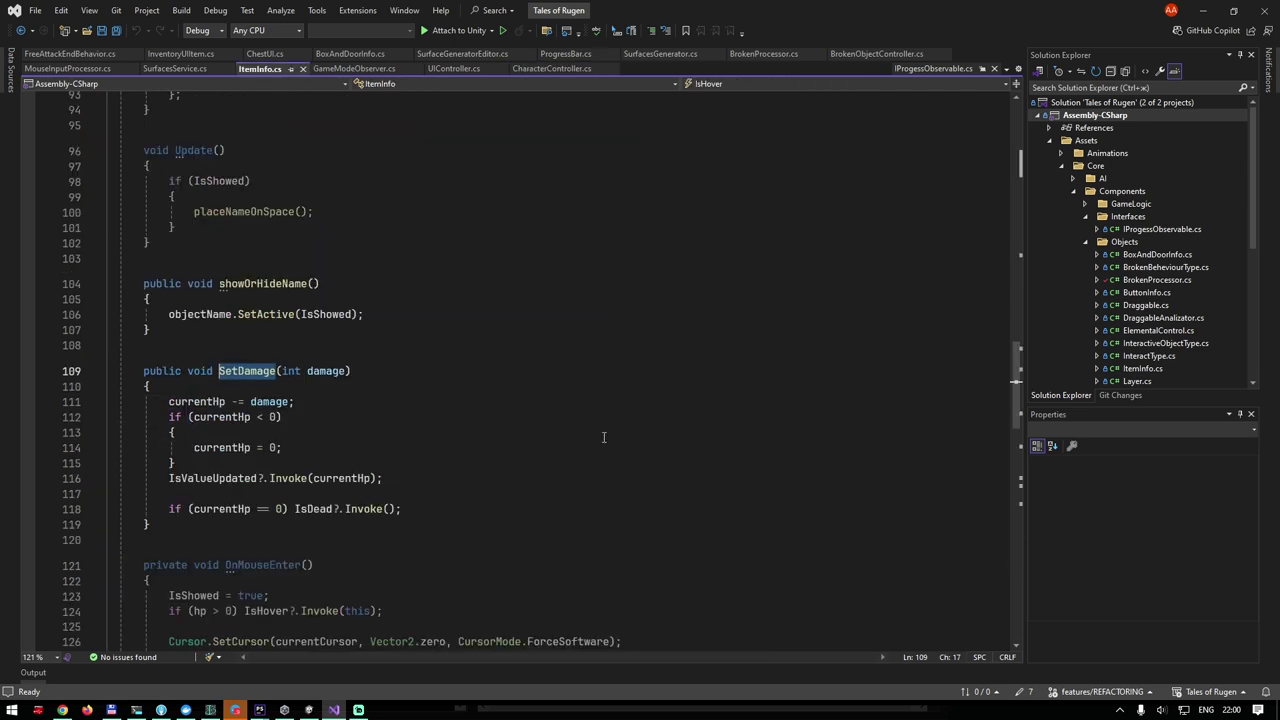
click(371, 376)
scroll(478, 384, down, 1)
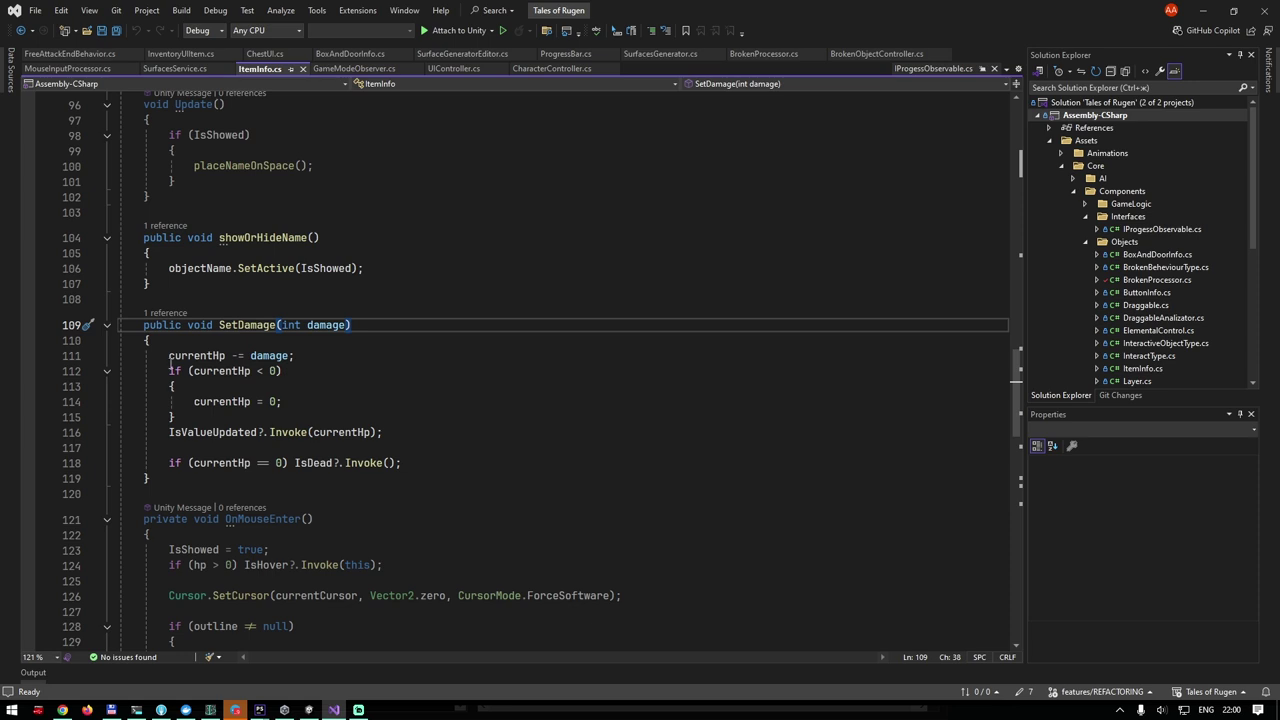
click(178, 355)
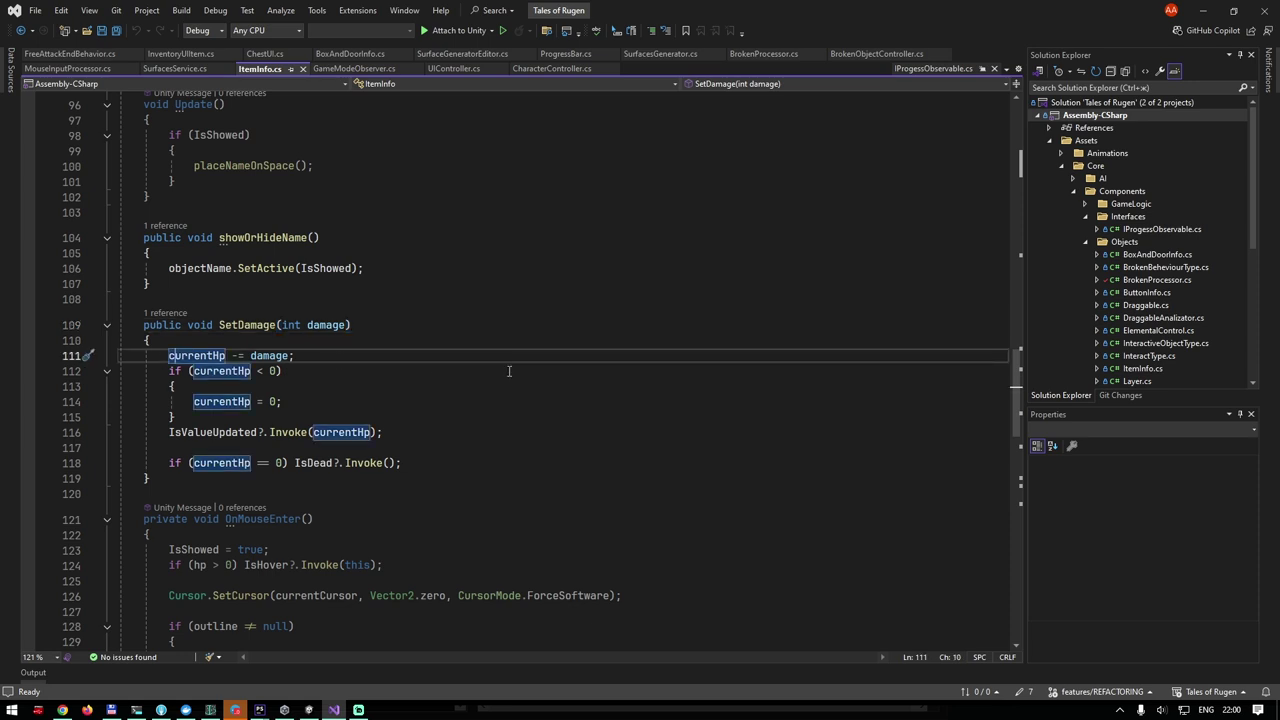
click(229, 376)
click(232, 401)
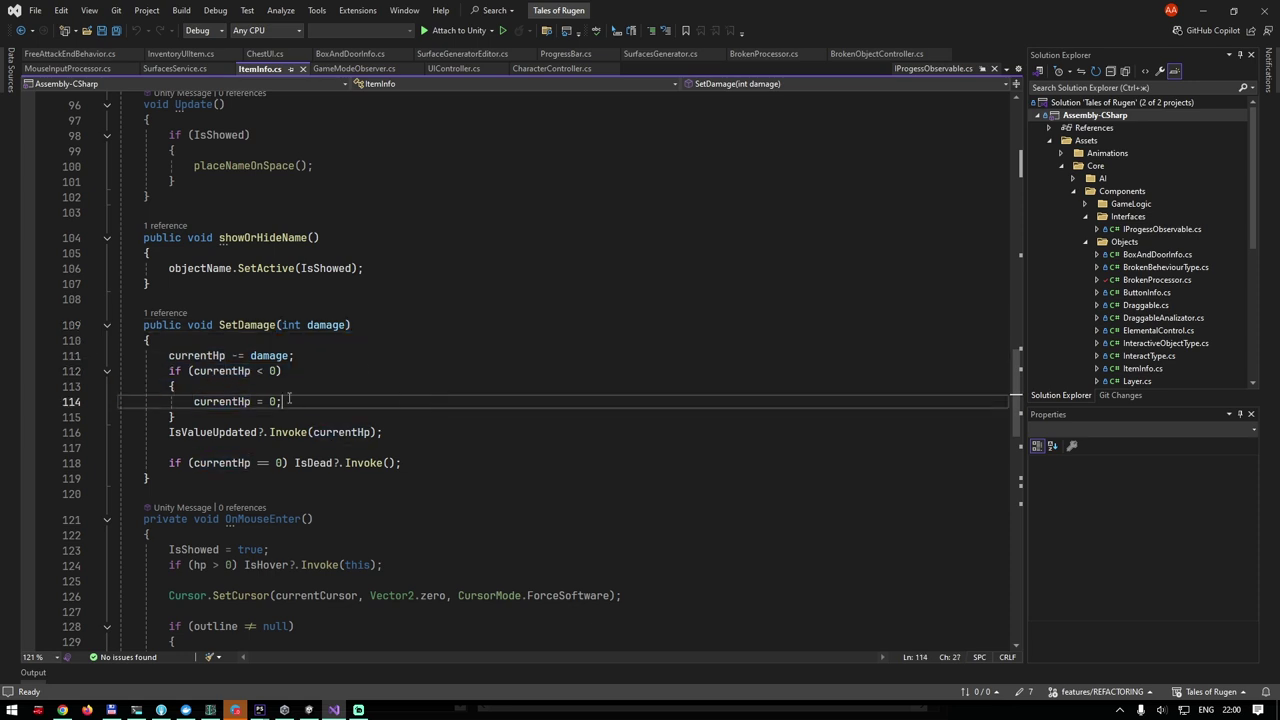
click(415, 386)
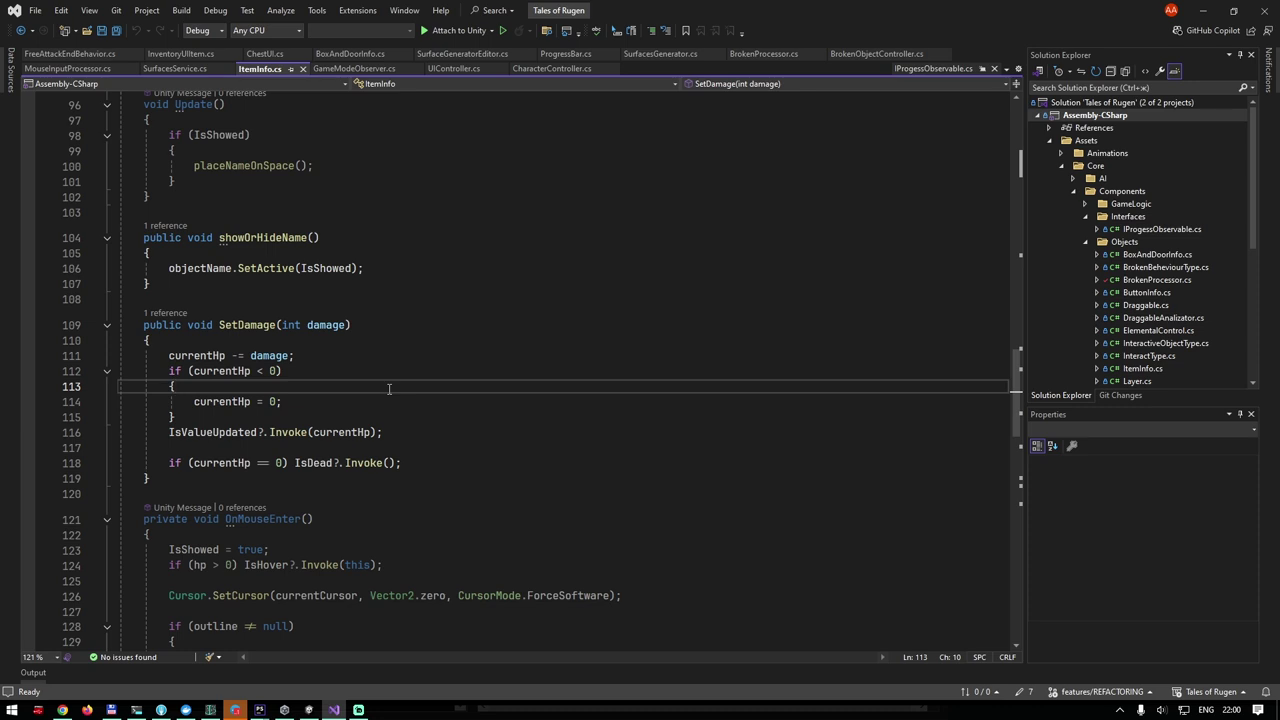
click(237, 432)
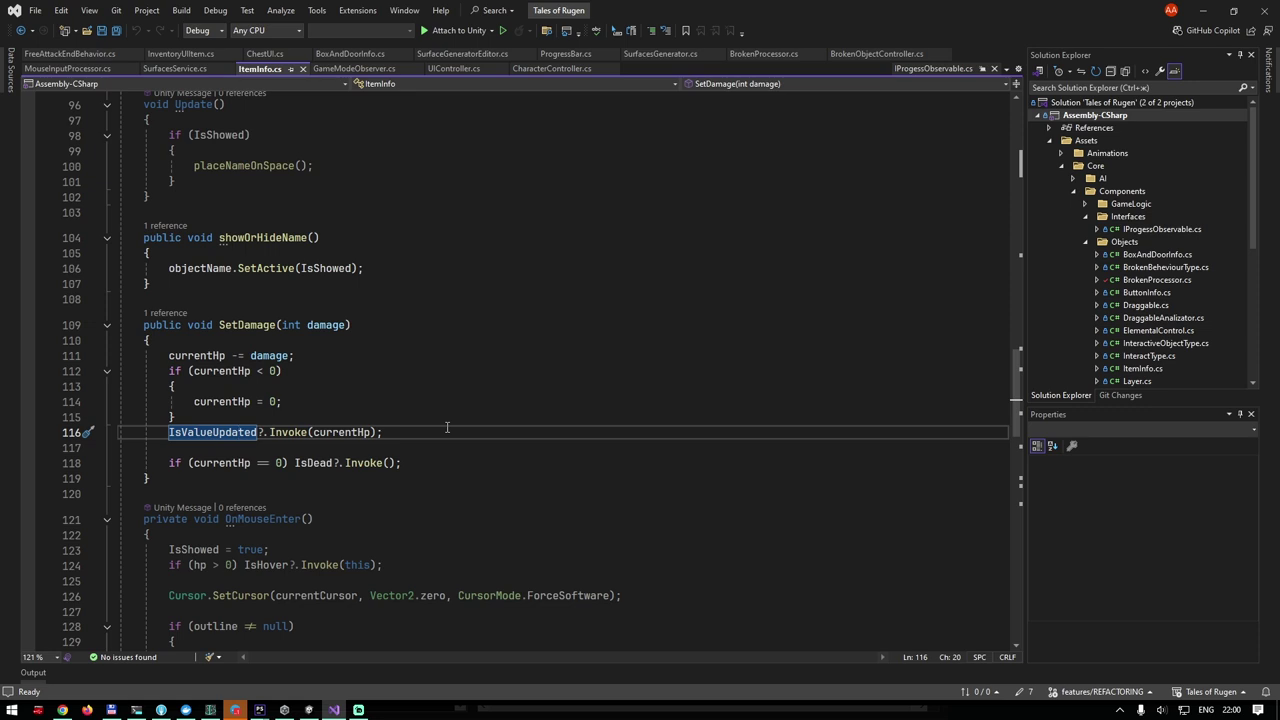
Jump from the IsDead invocation on line 118 to its event declaration with F12.
click(232, 462)
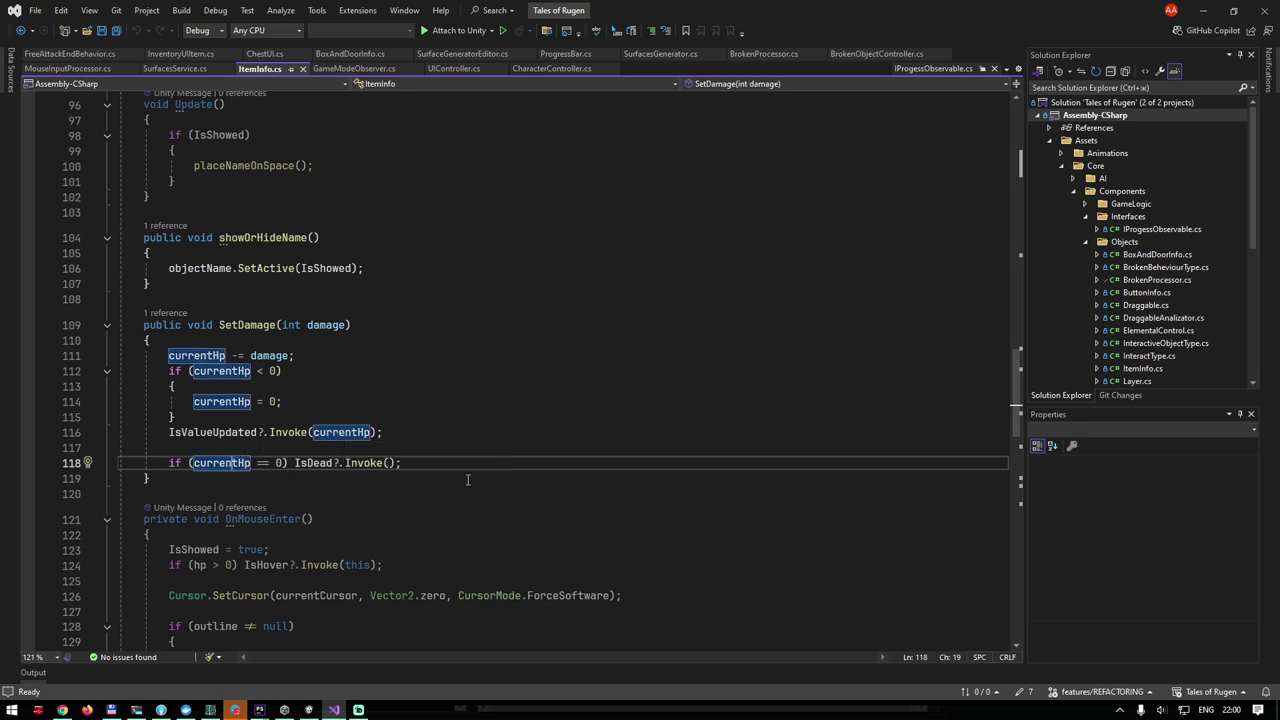
mouse_move(322, 463)
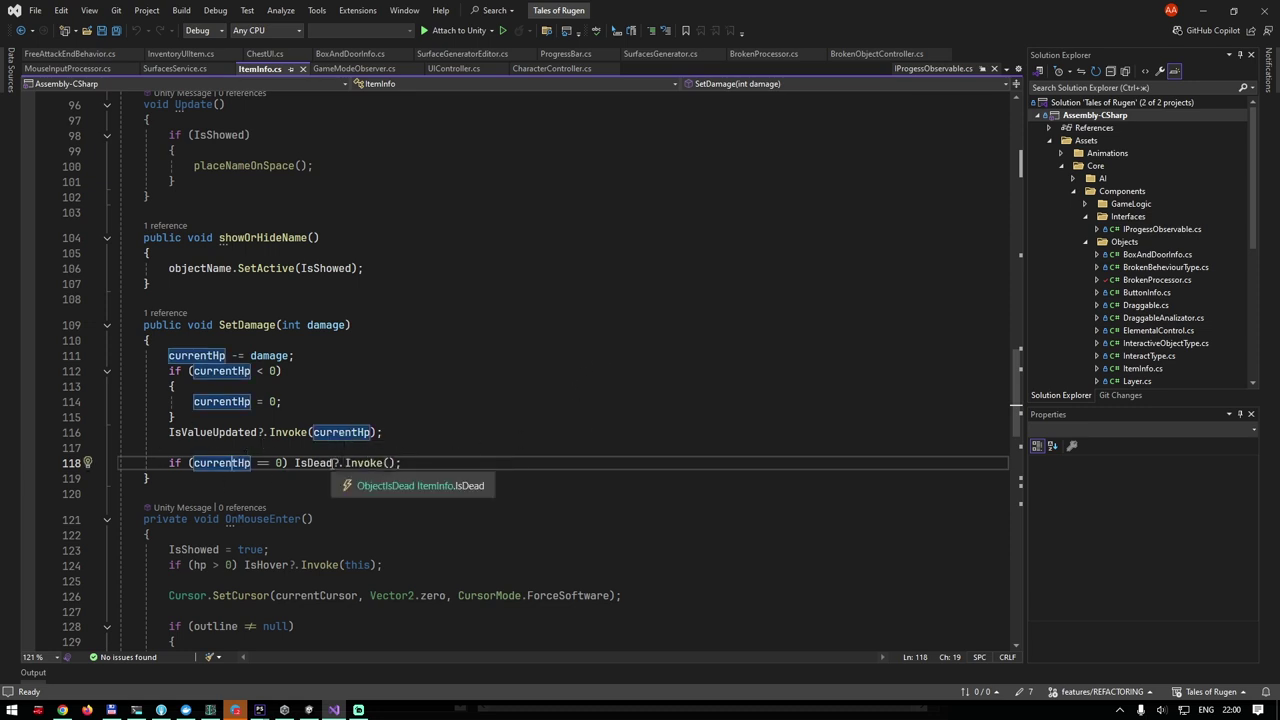
key(ctrl+Right)
key(ctrl+Right)
key(ctrl+Right)
key(ctrl+Right)
key(ctrl+Right)
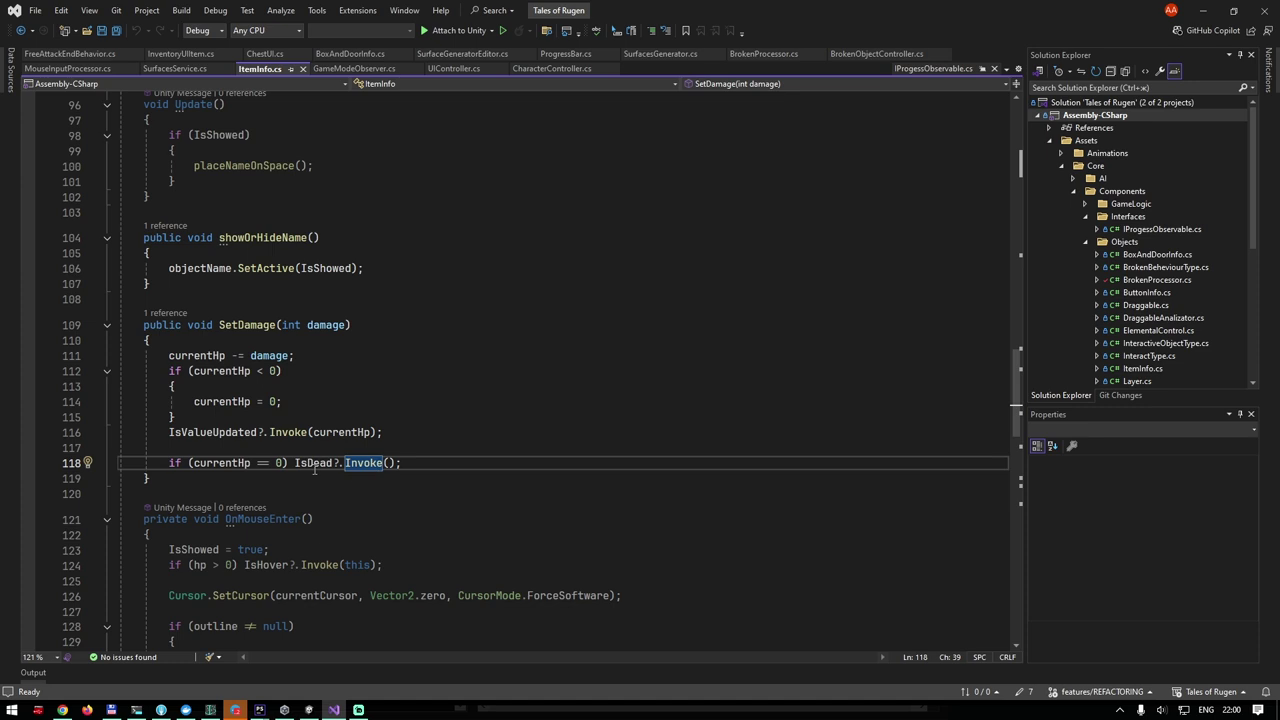
click(314, 465)
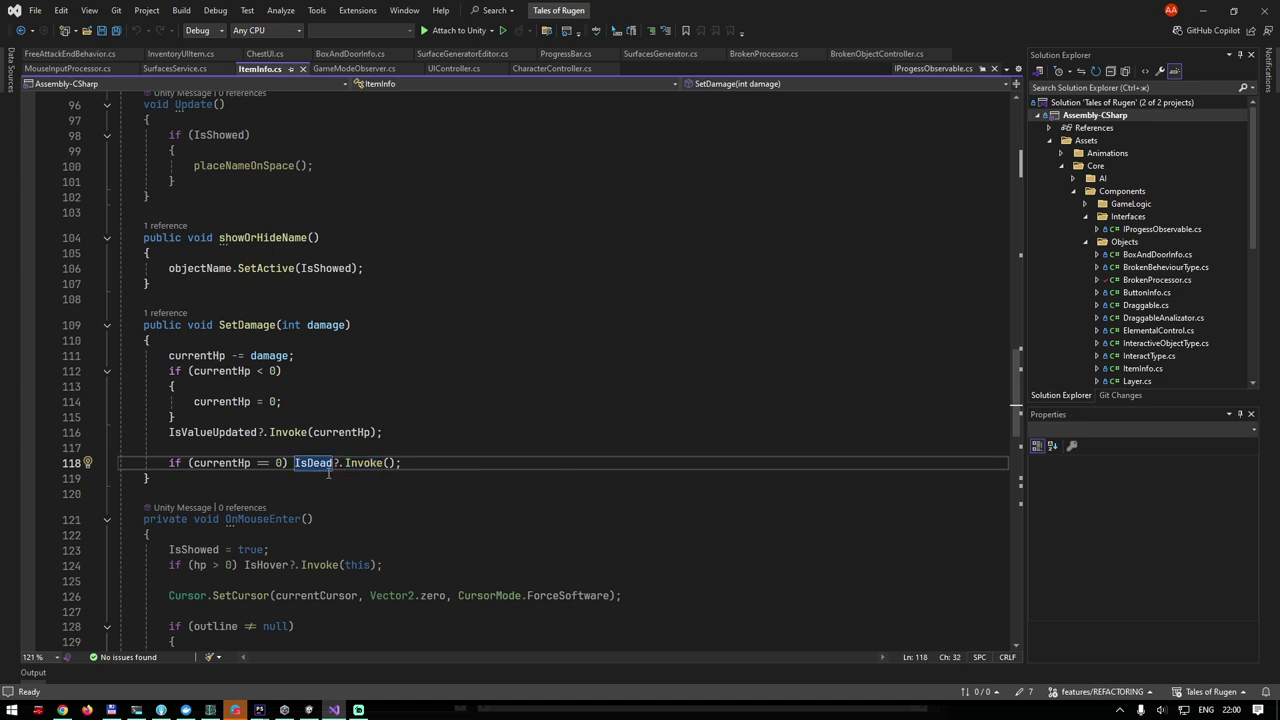
key(F12)
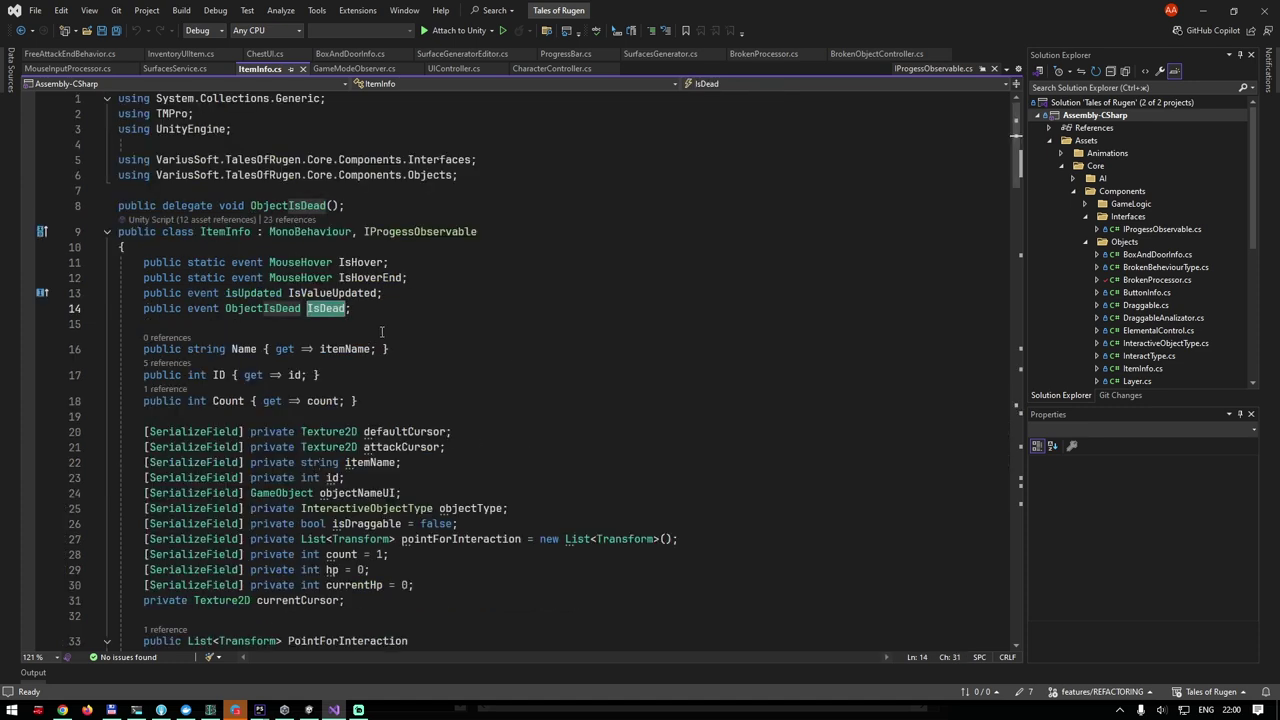
click(370, 318)
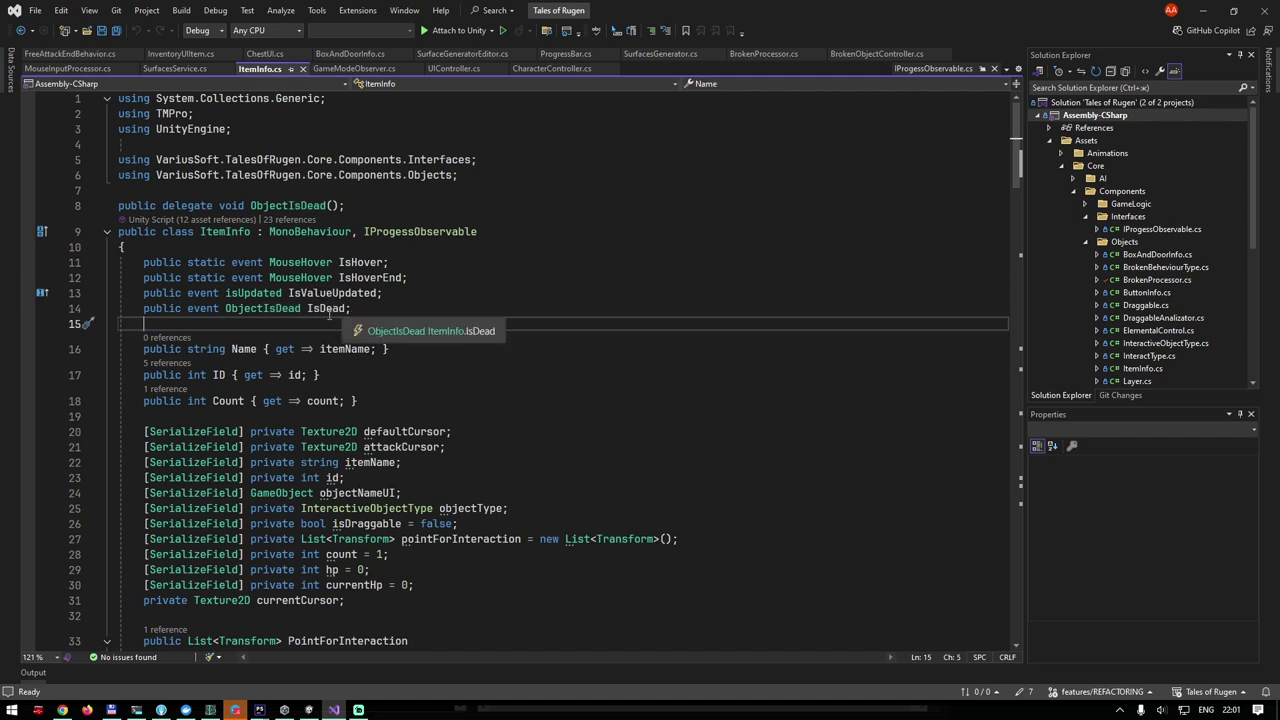
click(328, 309)
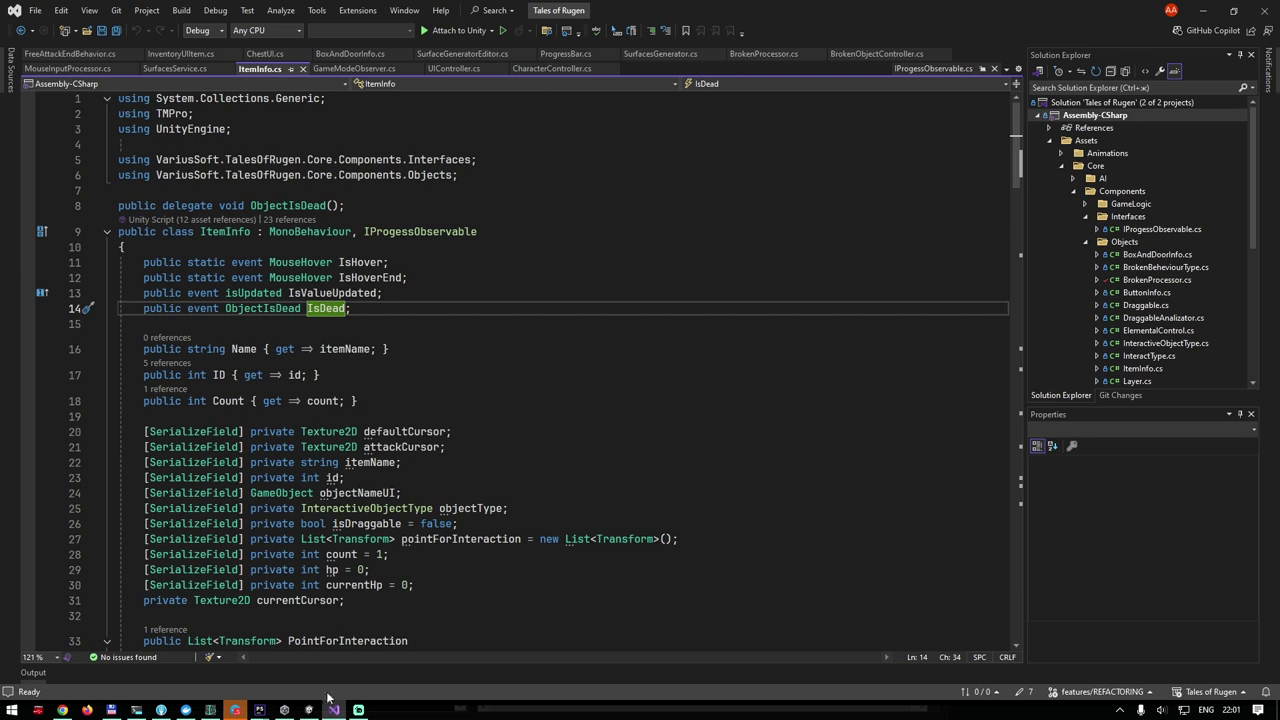
mouse_move(309, 712)
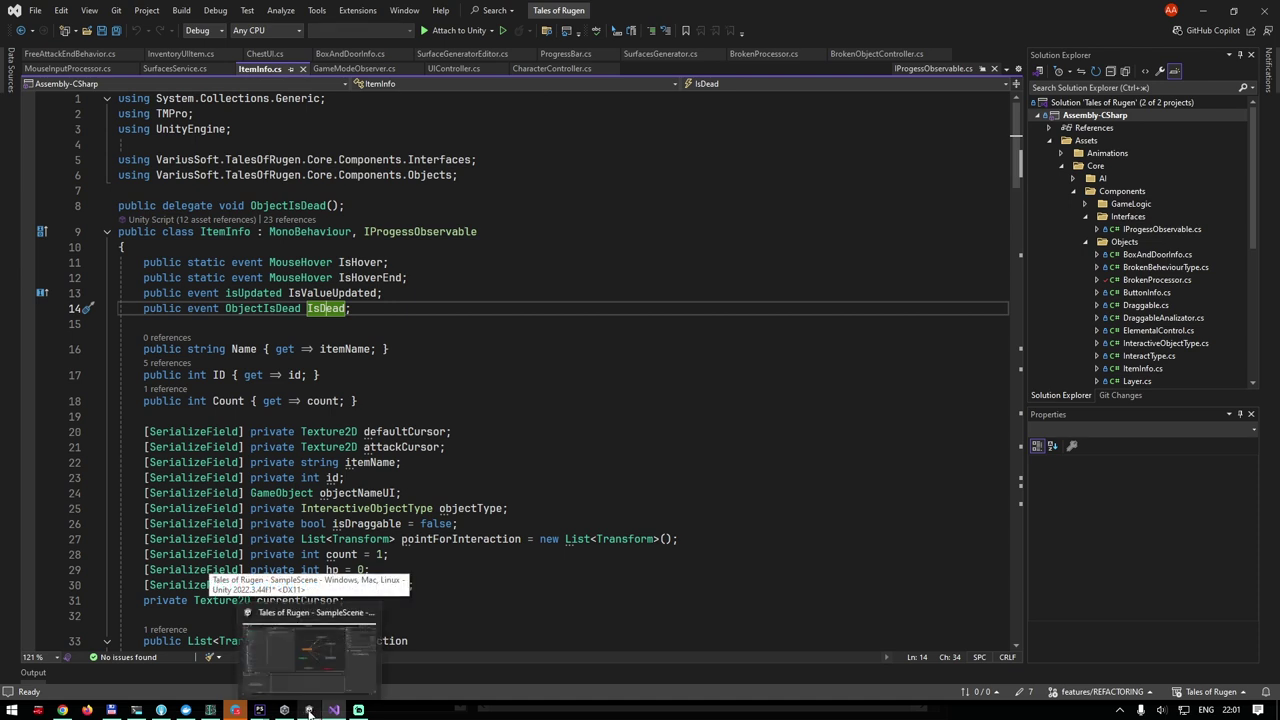
Bring the Unity editor to the front and show the level in the Scene view.
click(309, 712)
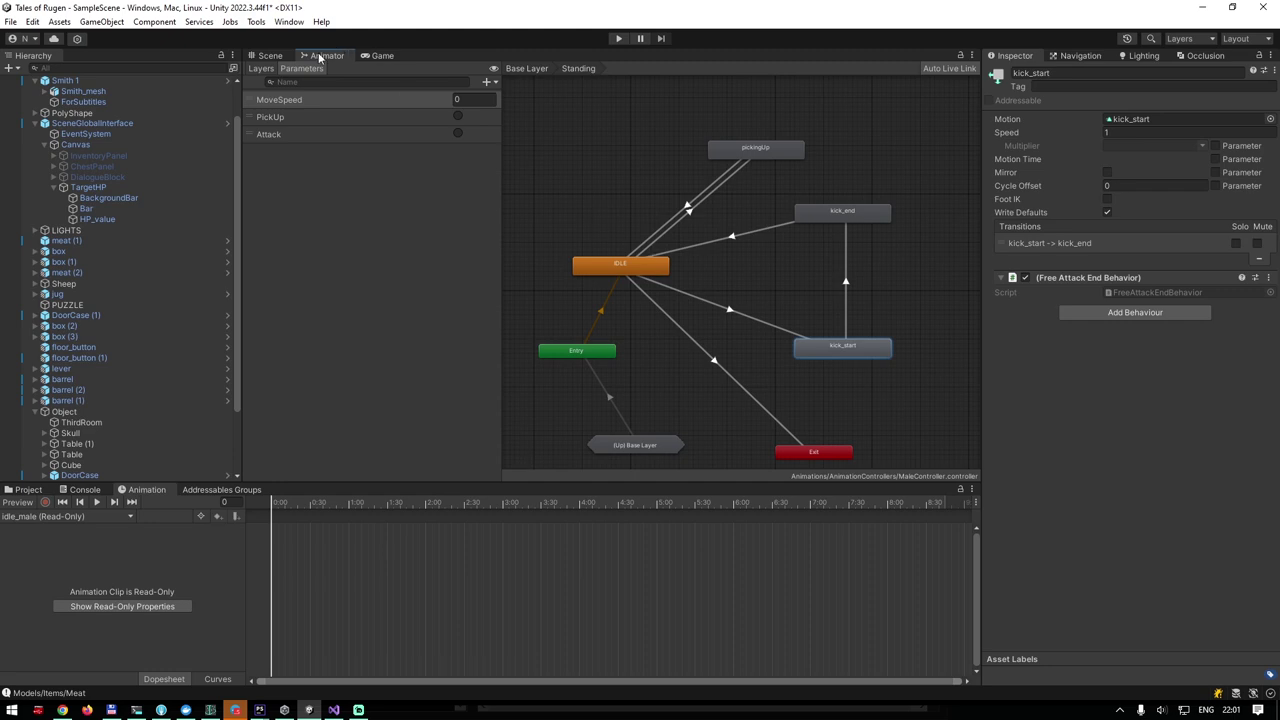
click(271, 58)
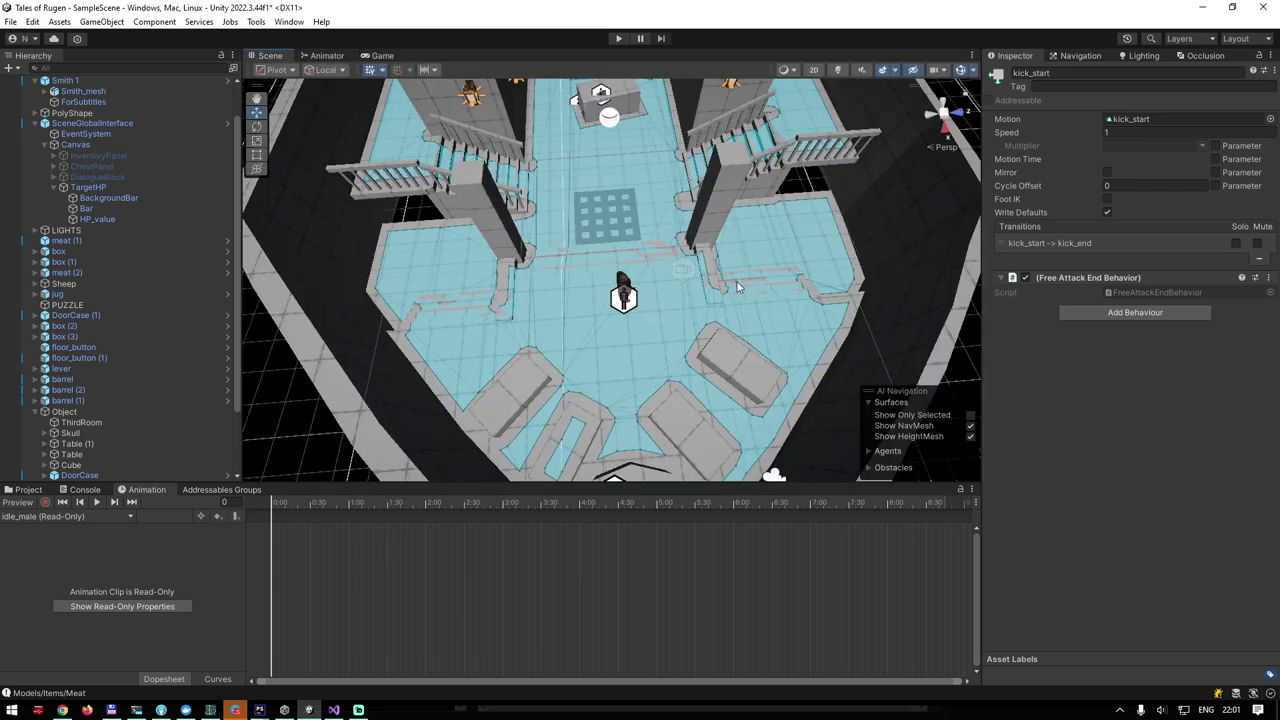
Frame the crate room, select the box, and open its Broken Processor's broken_box variant prefab.
key(f)
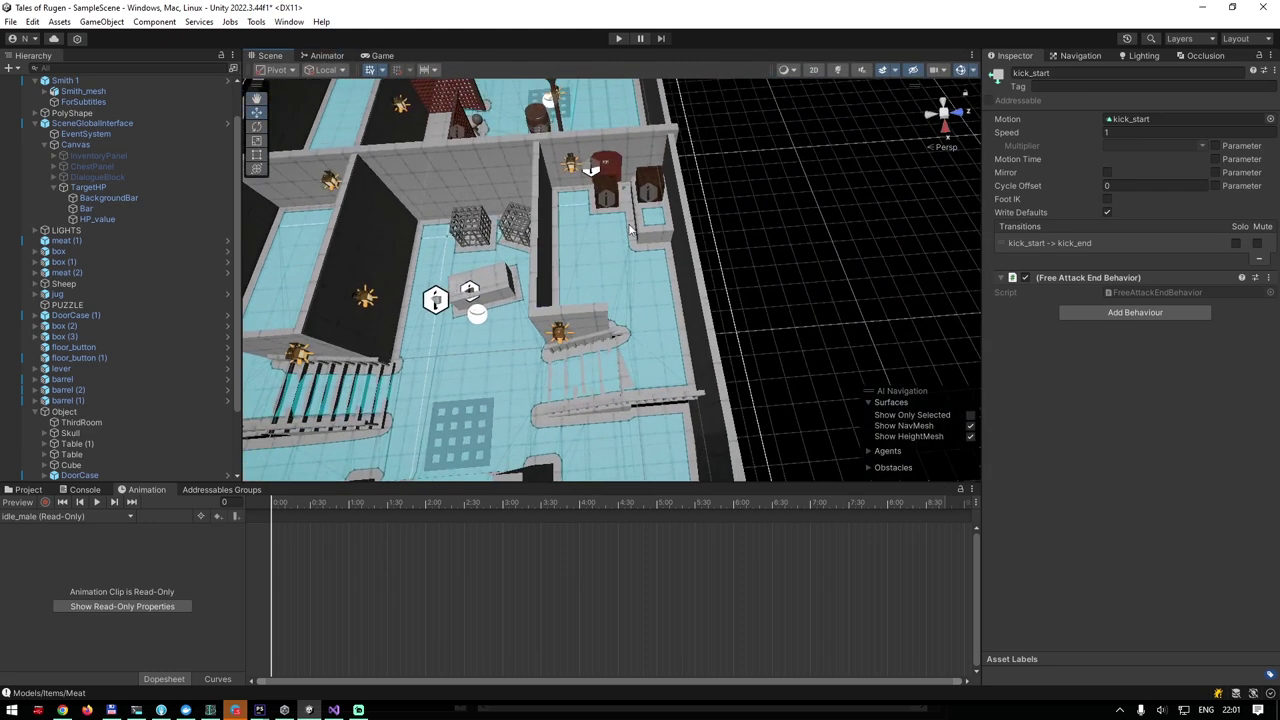
click(615, 188)
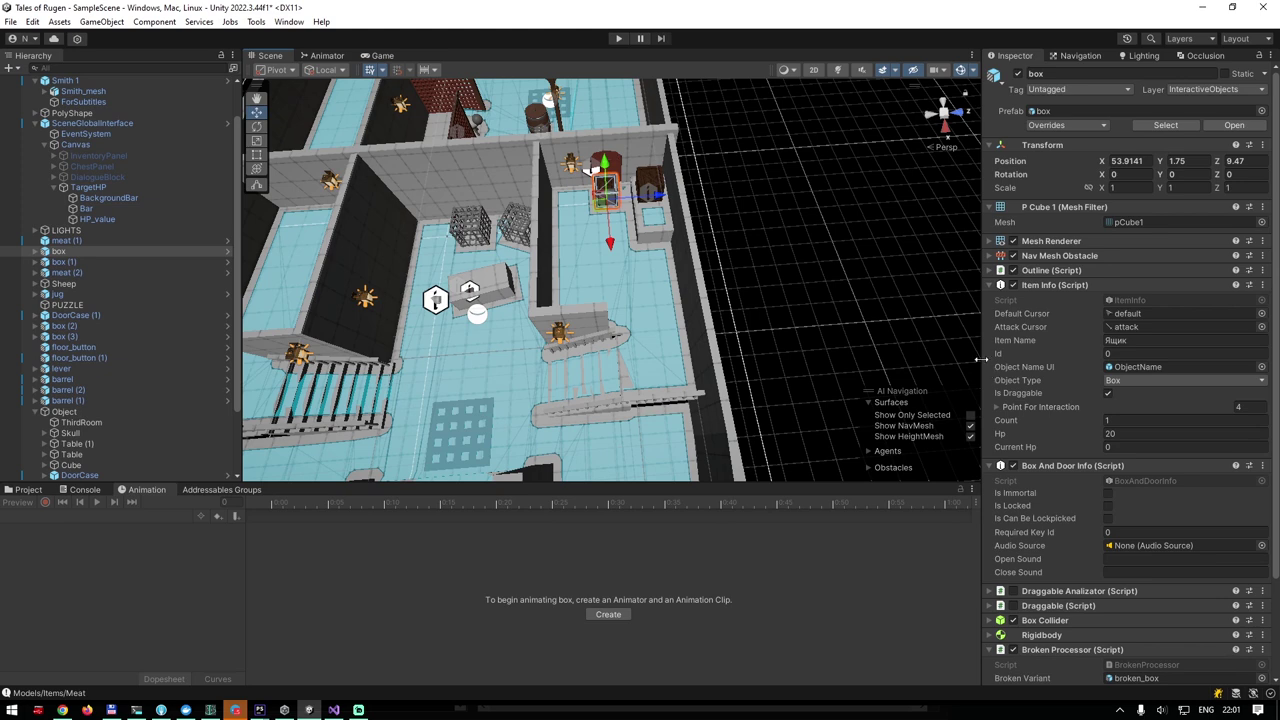
scroll(1077, 391, down, 3)
scroll(1077, 391, down, 1)
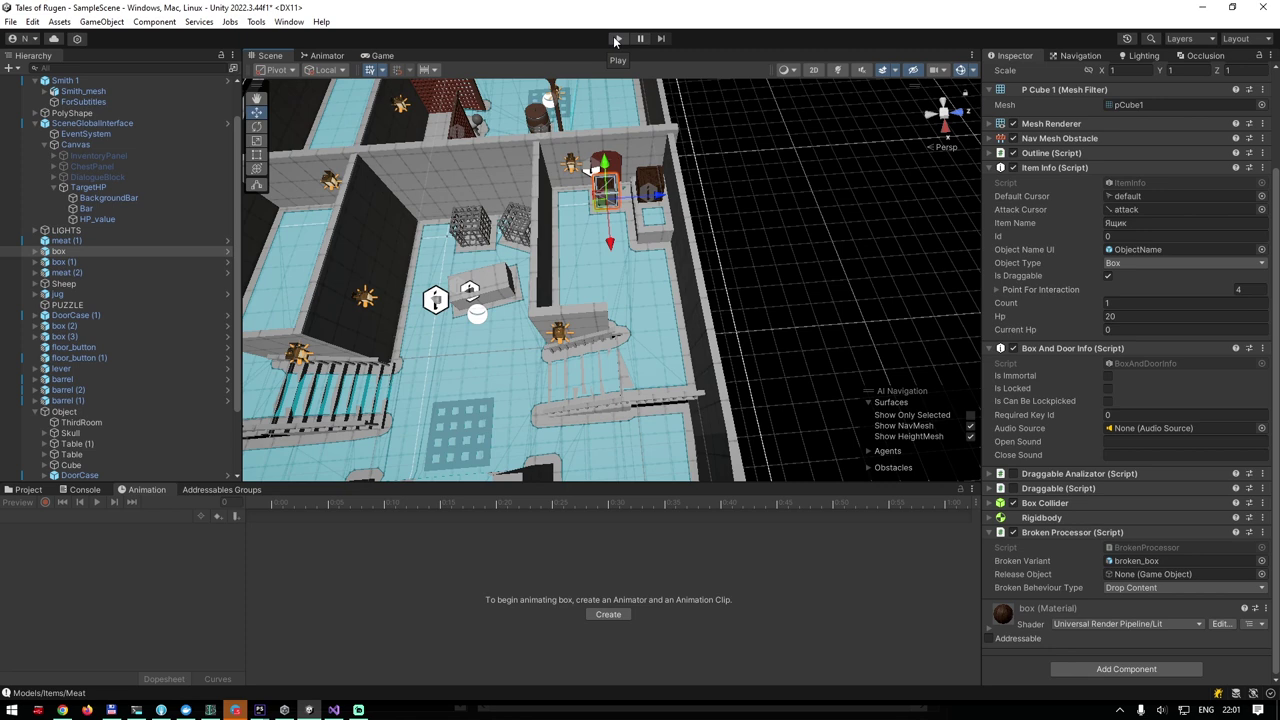
click(1125, 563)
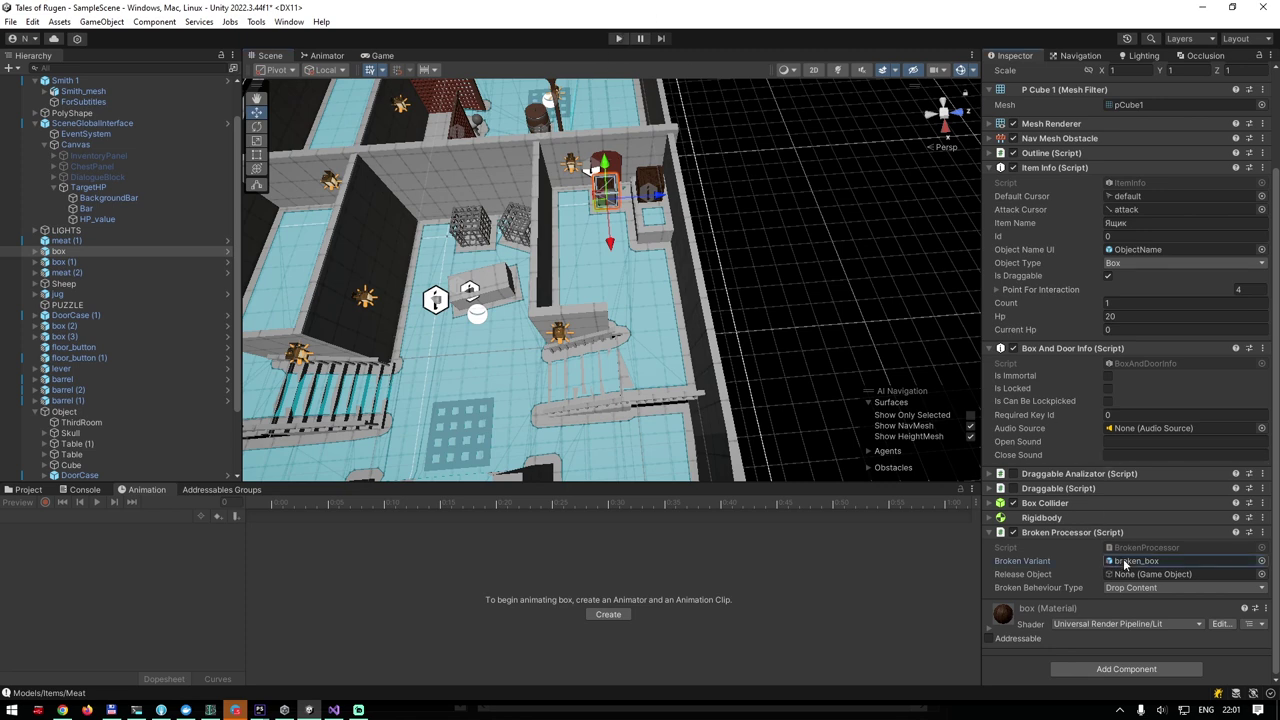
double_click(1125, 563)
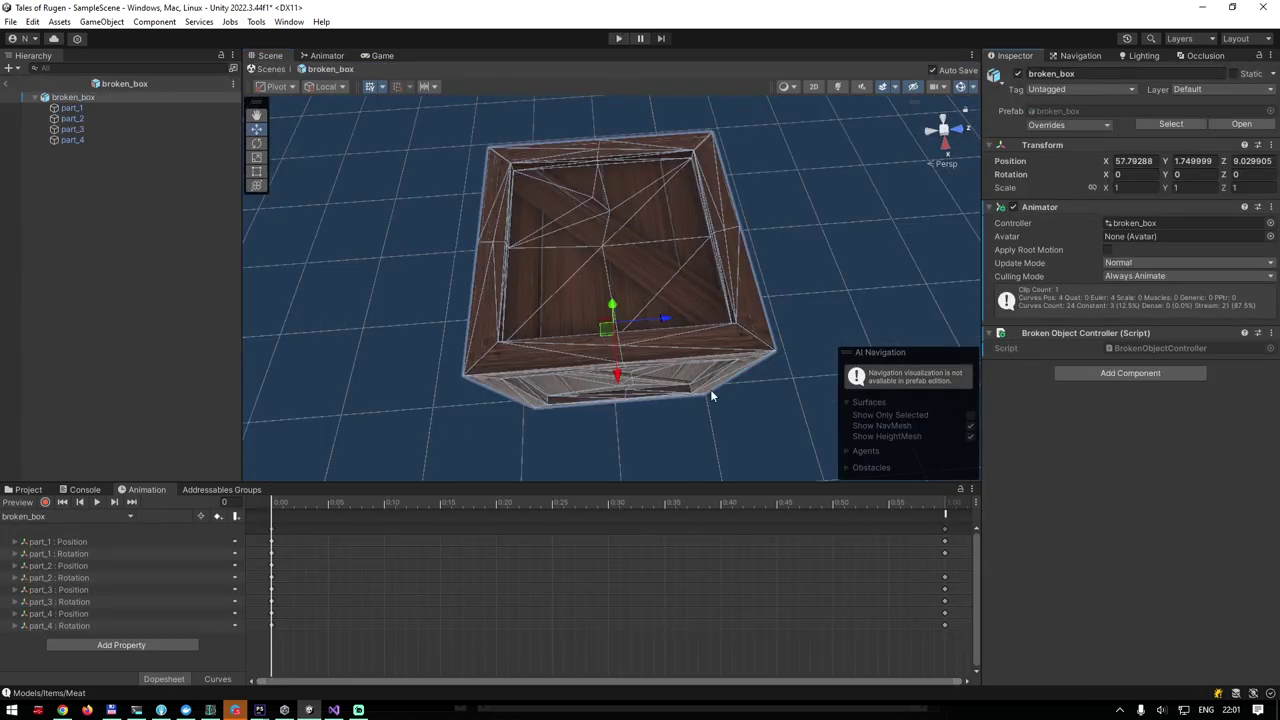
Orbit around the broken_box prefab and select its pieces part_1 through part_4.
alt+drag(615, 285, 356, 175)
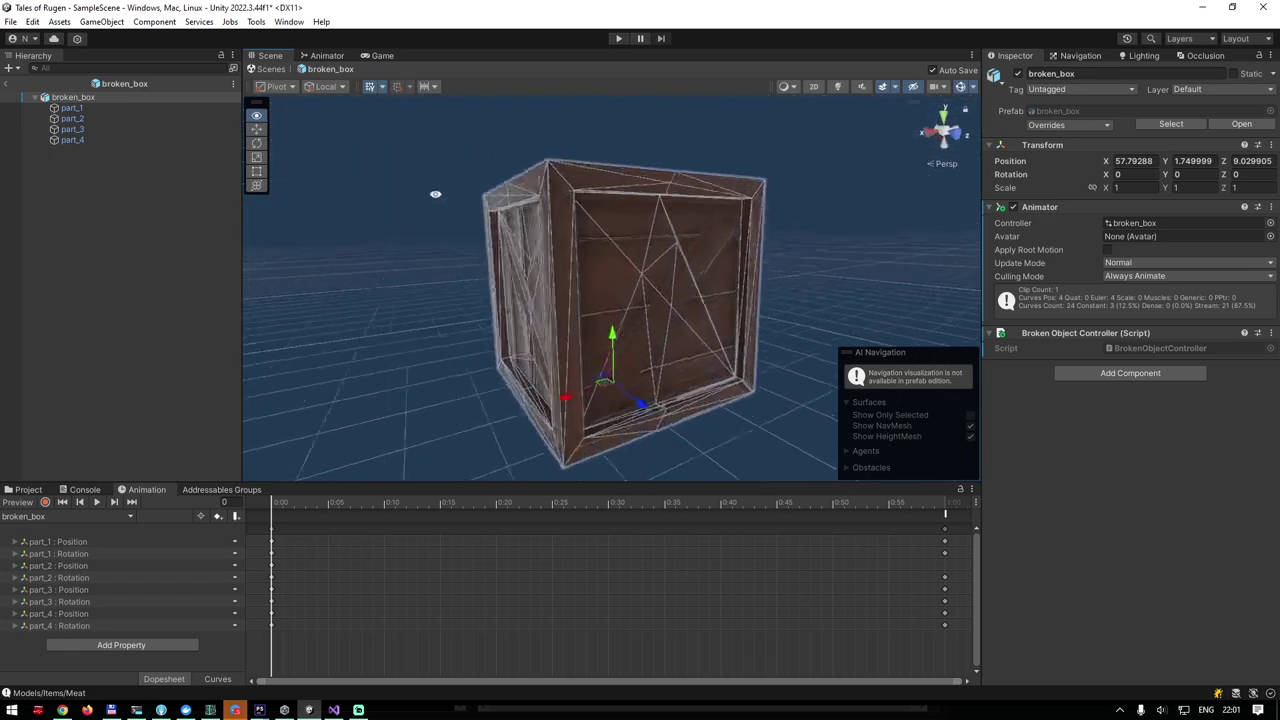
mouse_move(588, 356)
alt+mouse_down()
mouse_move(668, 342)
mouse_move(618, 263)
mouse_move(689, 303)
mouse_move(601, 222)
alt+mouse_up()
click(616, 263)
click(601, 222)
alt+drag(783, 237, 757, 430)
click(714, 291)
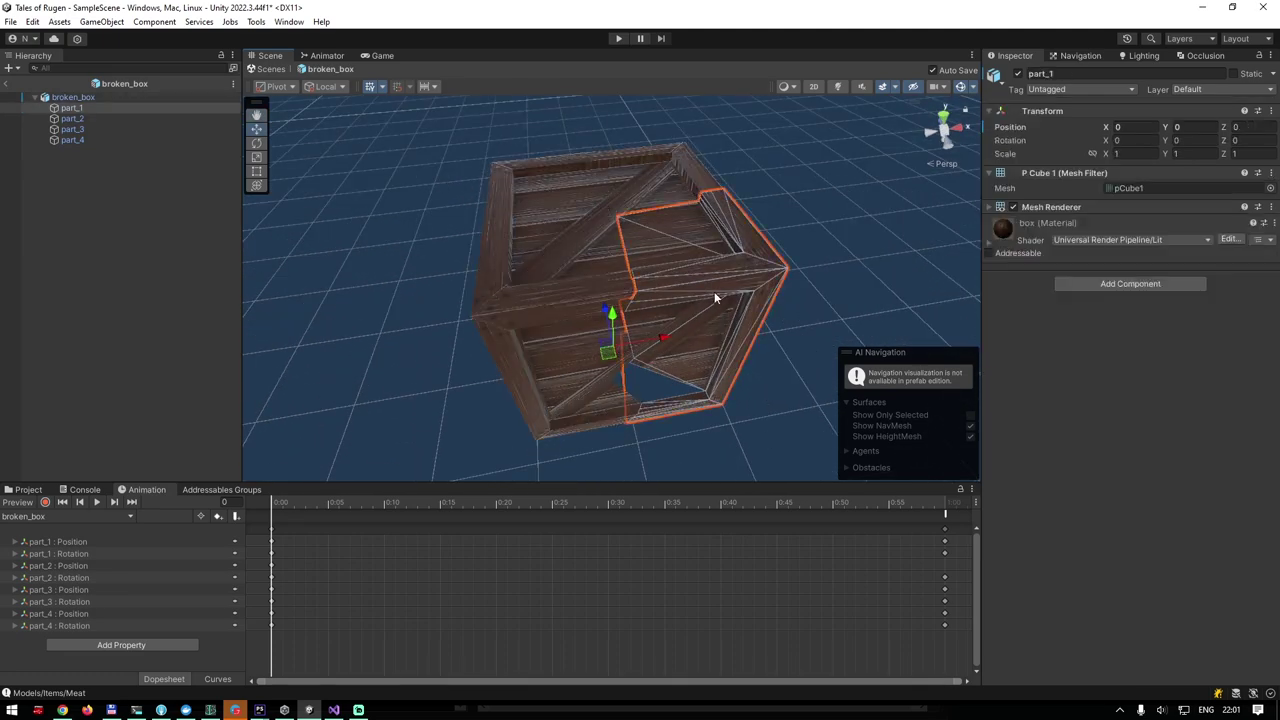
alt+drag(714, 291, 696, 261)
click(690, 255)
click(635, 190)
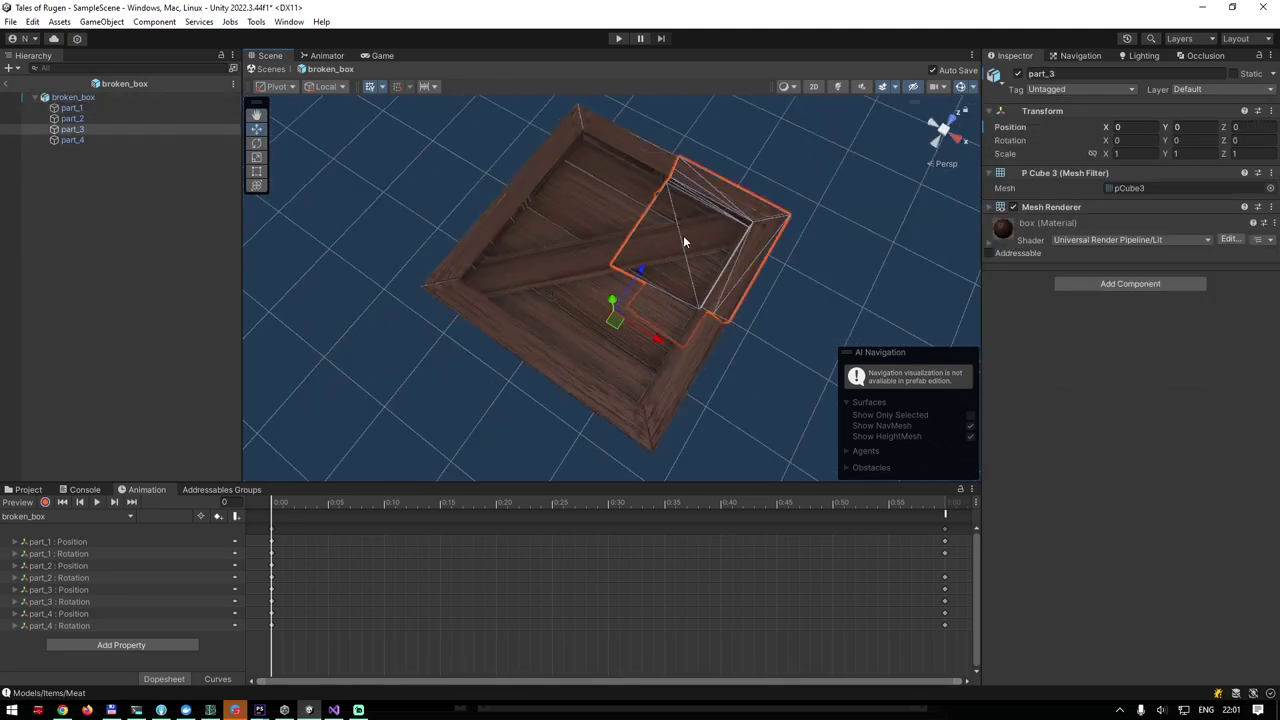
click(618, 175)
click(582, 174)
mouse_move(582, 174)
alt+mouse_down()
mouse_move(486, 287)
mouse_move(727, 356)
mouse_move(744, 297)
mouse_move(670, 220)
alt+mouse_up()
click(486, 287)
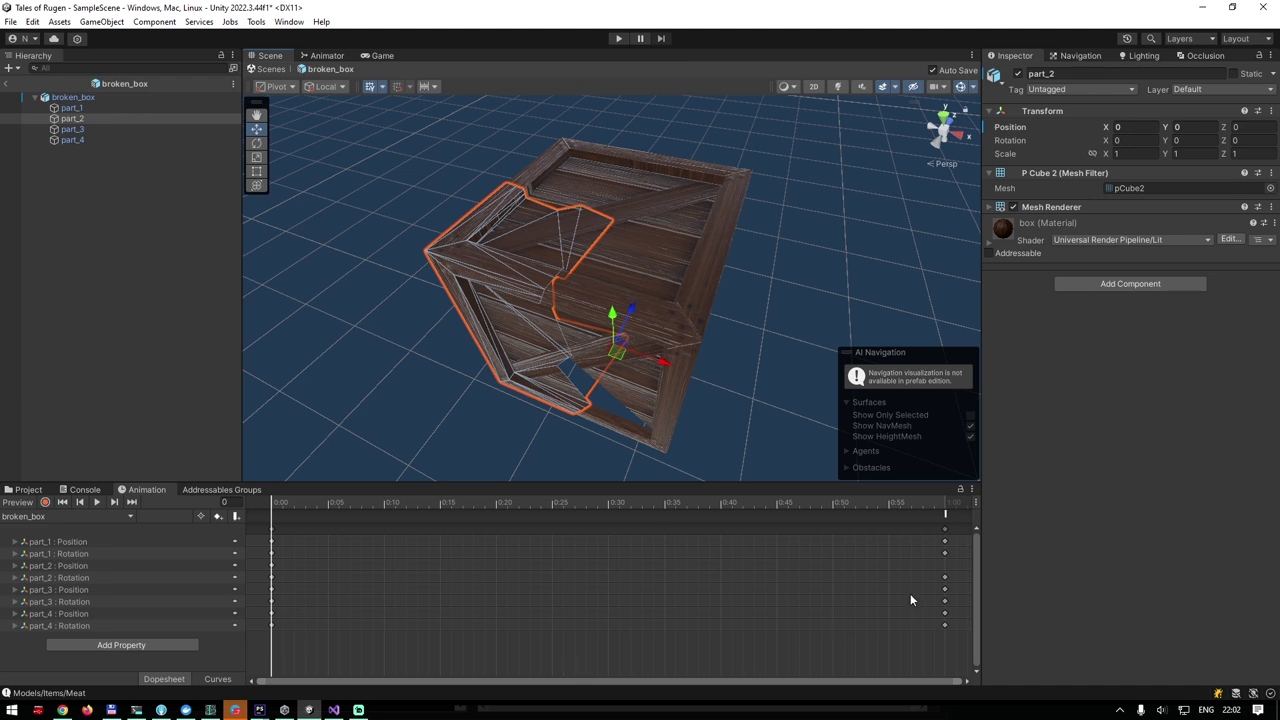
Check the function called by the DestroyIt animation event, then exit the prefab to the level.
click(946, 517)
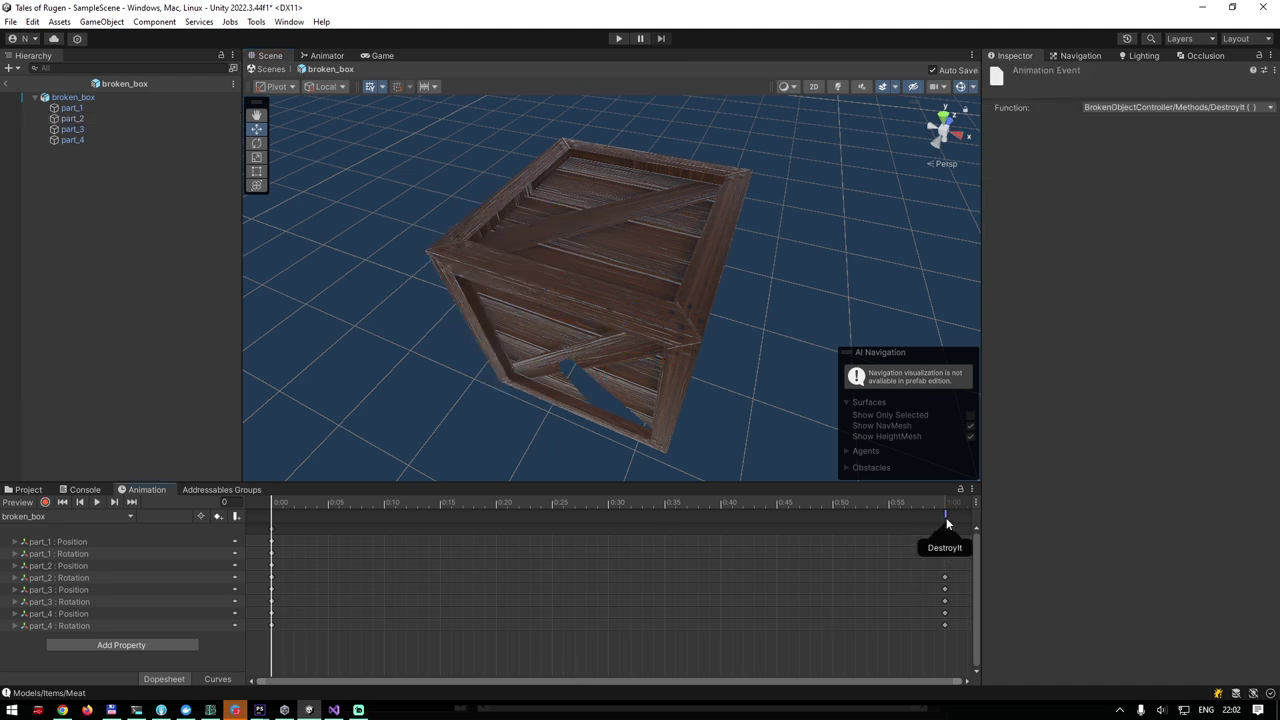
click(1209, 107)
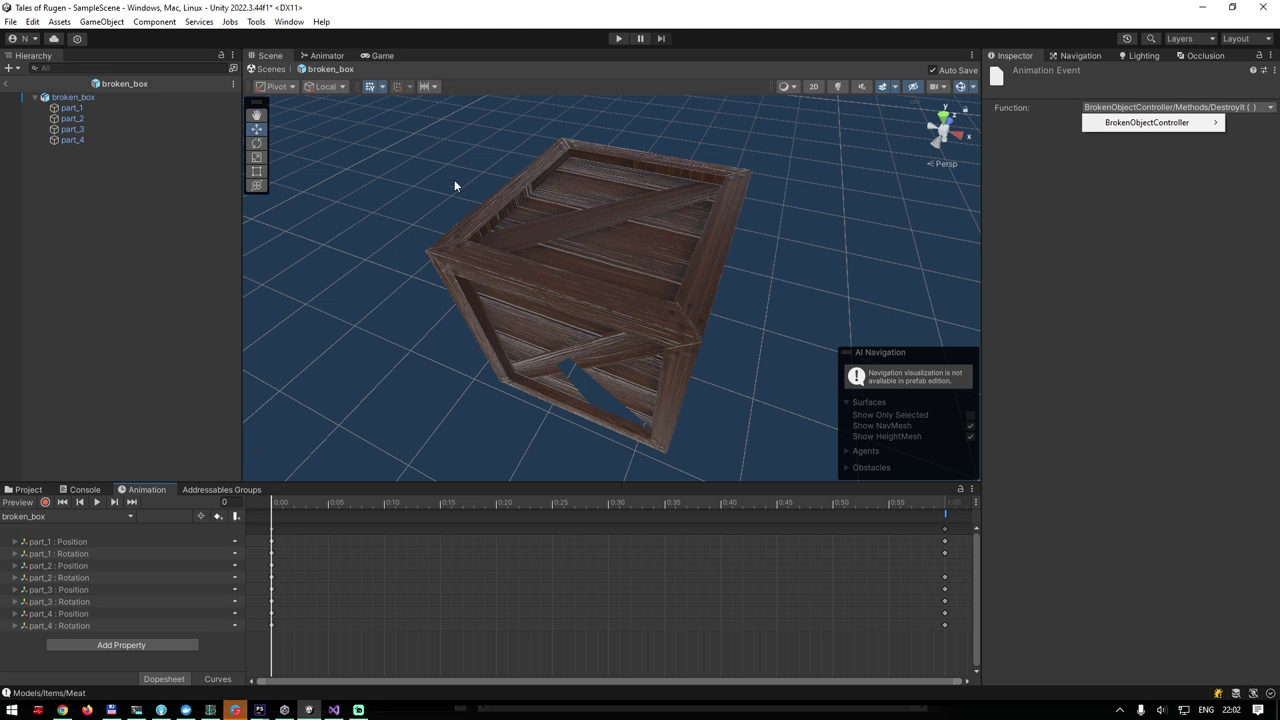
click(7, 84)
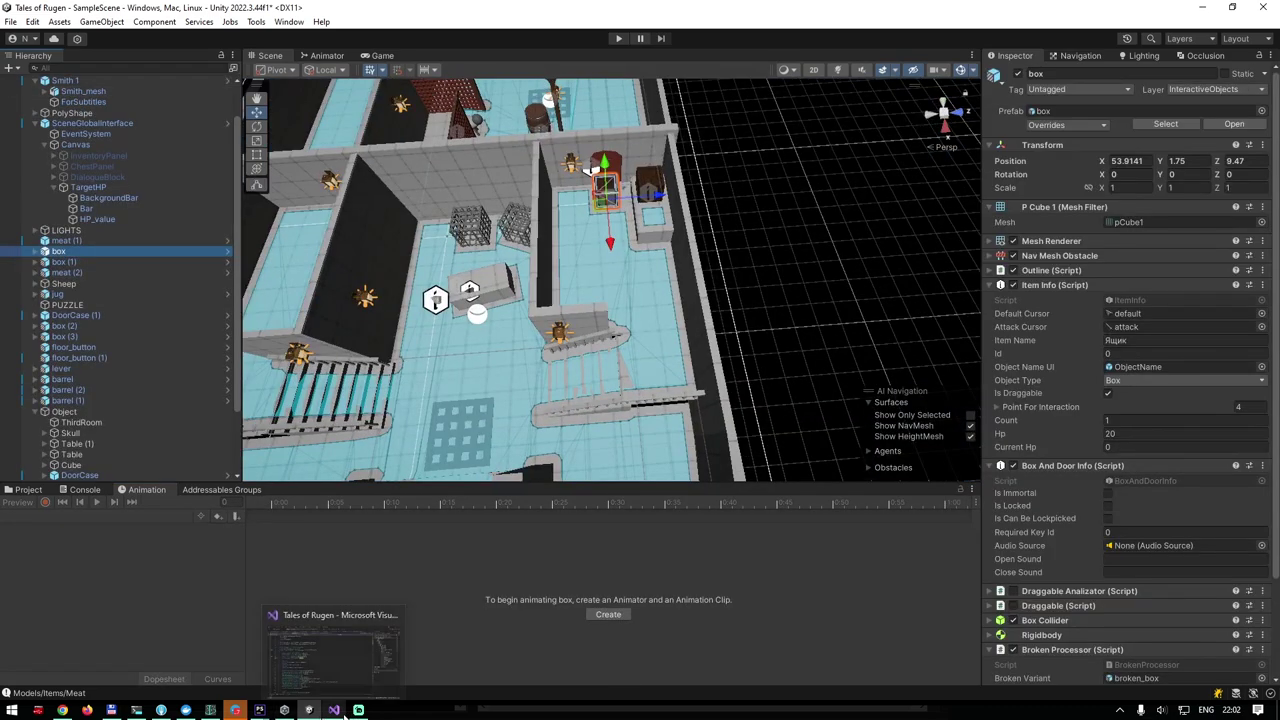
Leave the box's Broken Behaviour Type on Drop Content and start Play mode.
scroll(1155, 480, down, 5)
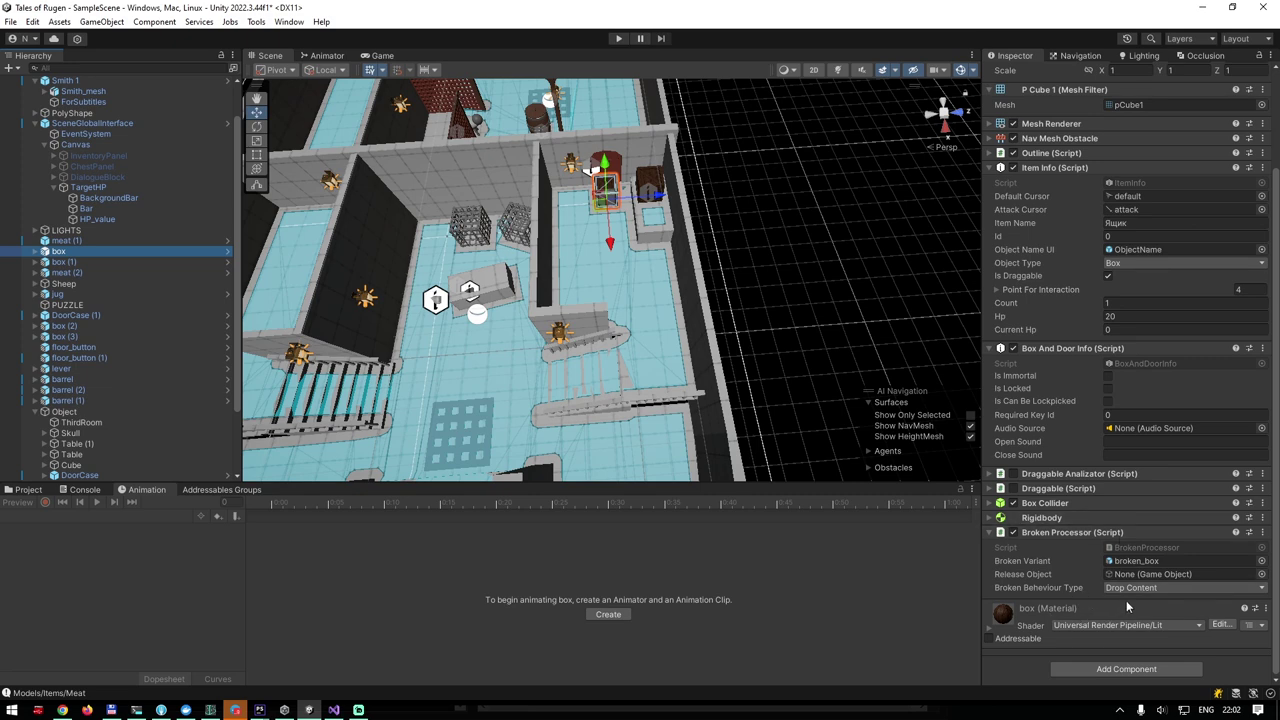
click(1154, 589)
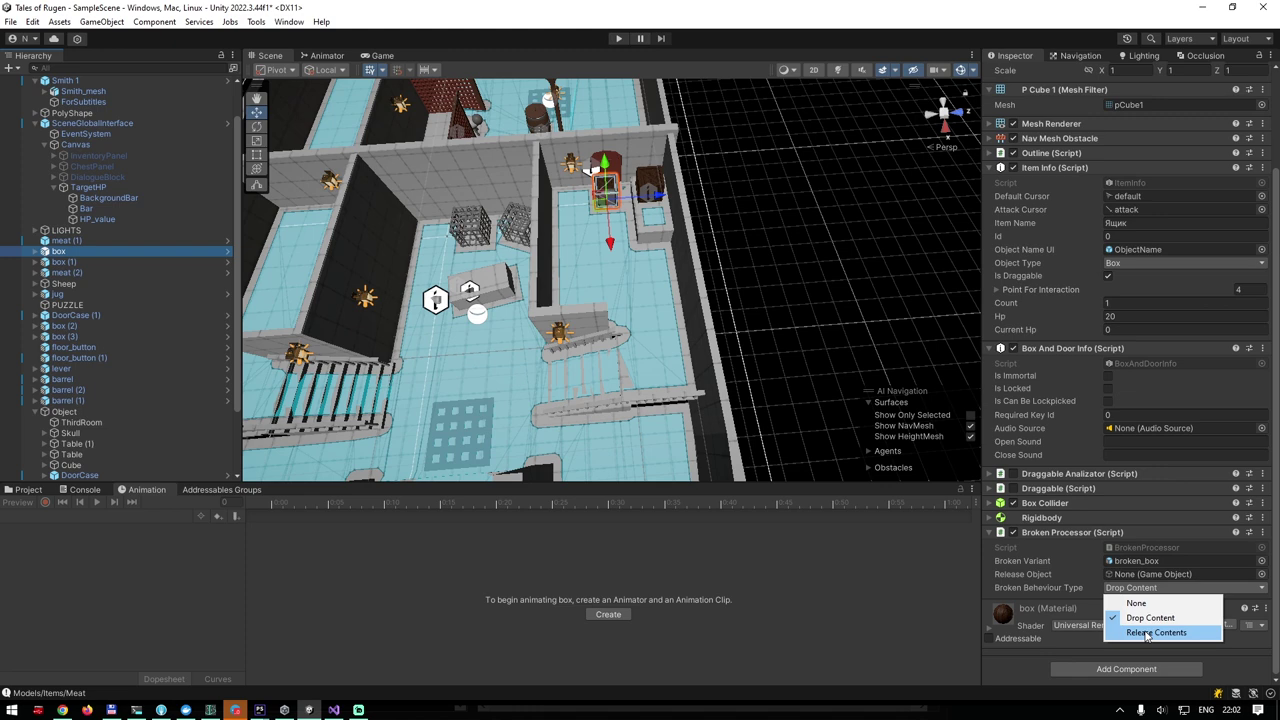
click(618, 38)
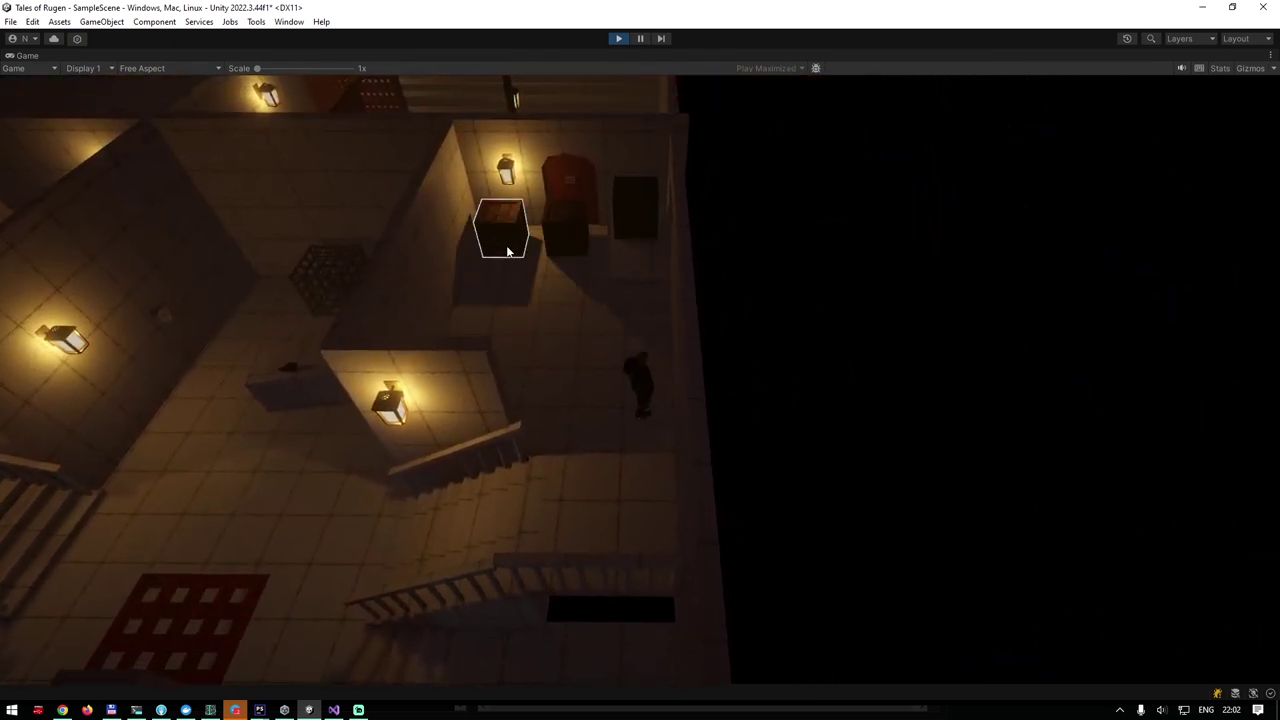
Walk past the red door to the crate, break it, and take all its contents.
click(502, 240)
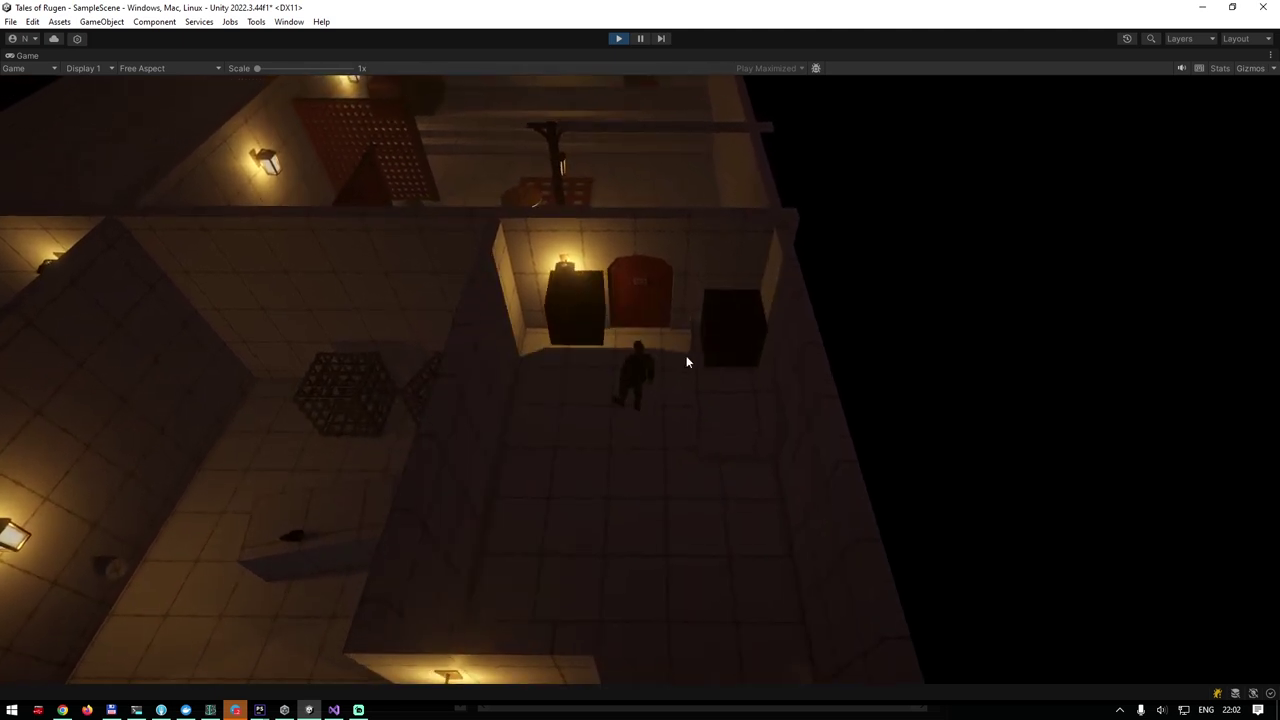
click(645, 298)
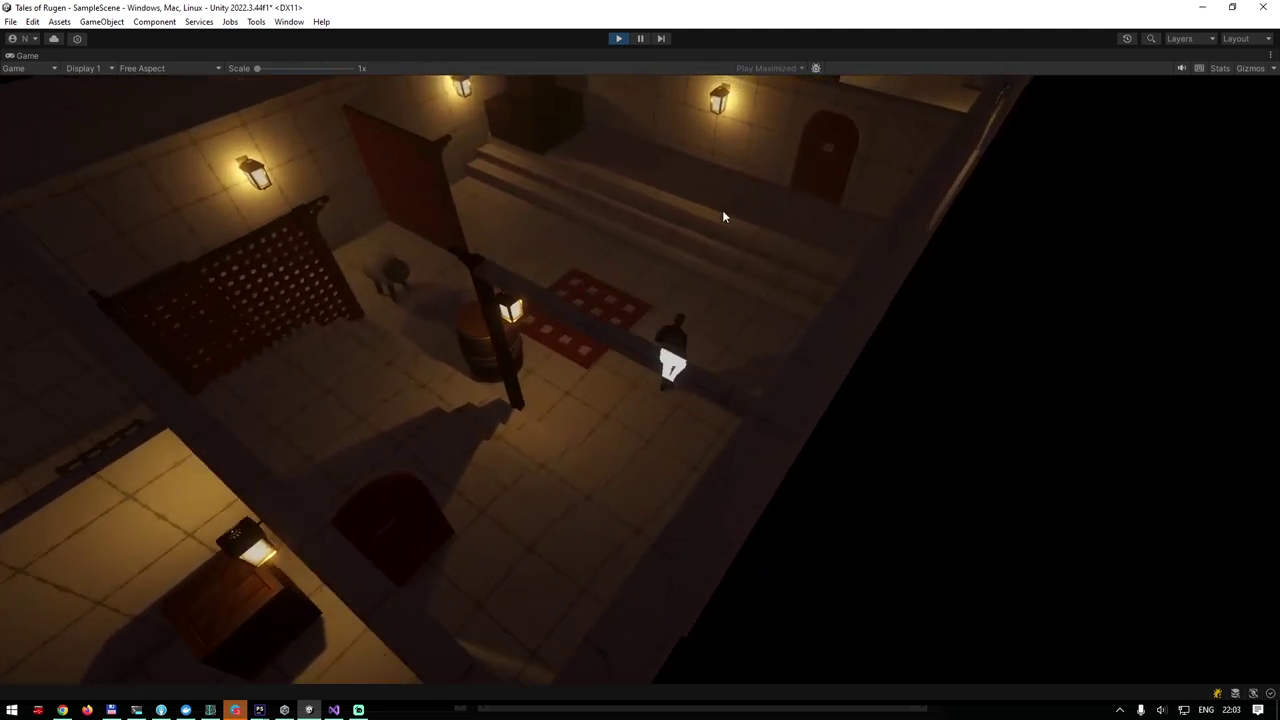
click(771, 260)
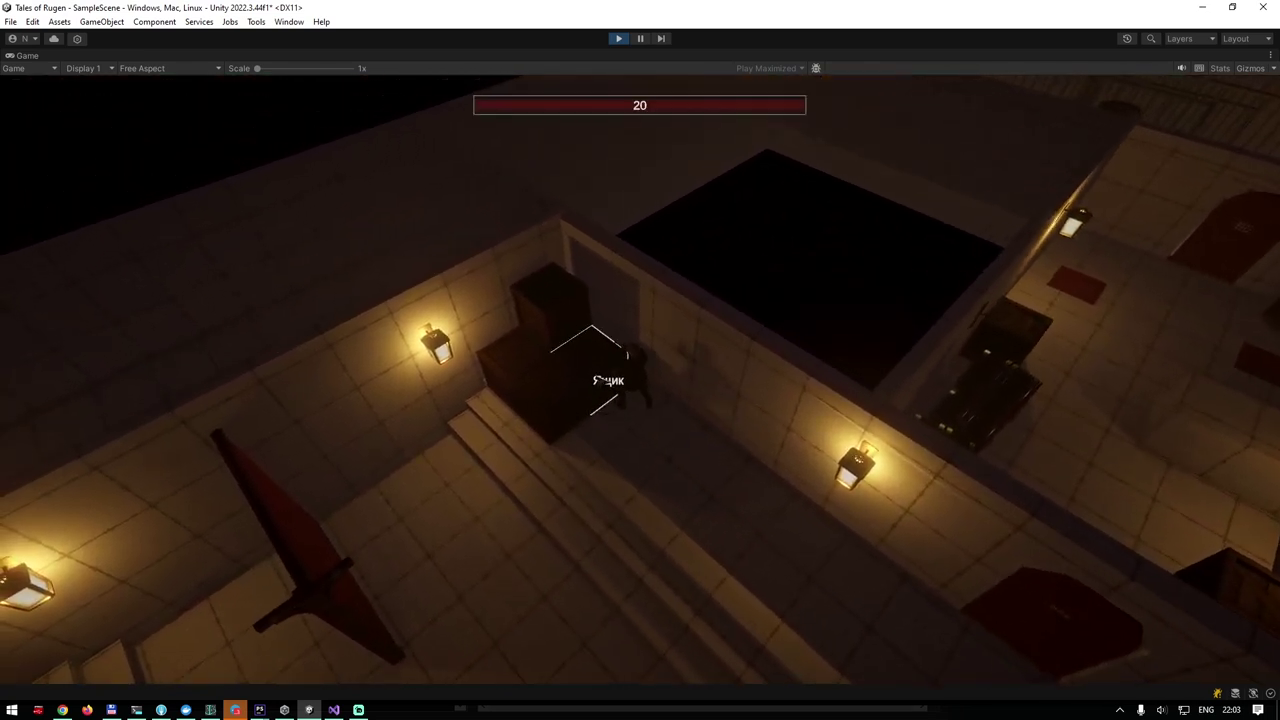
click(600, 378)
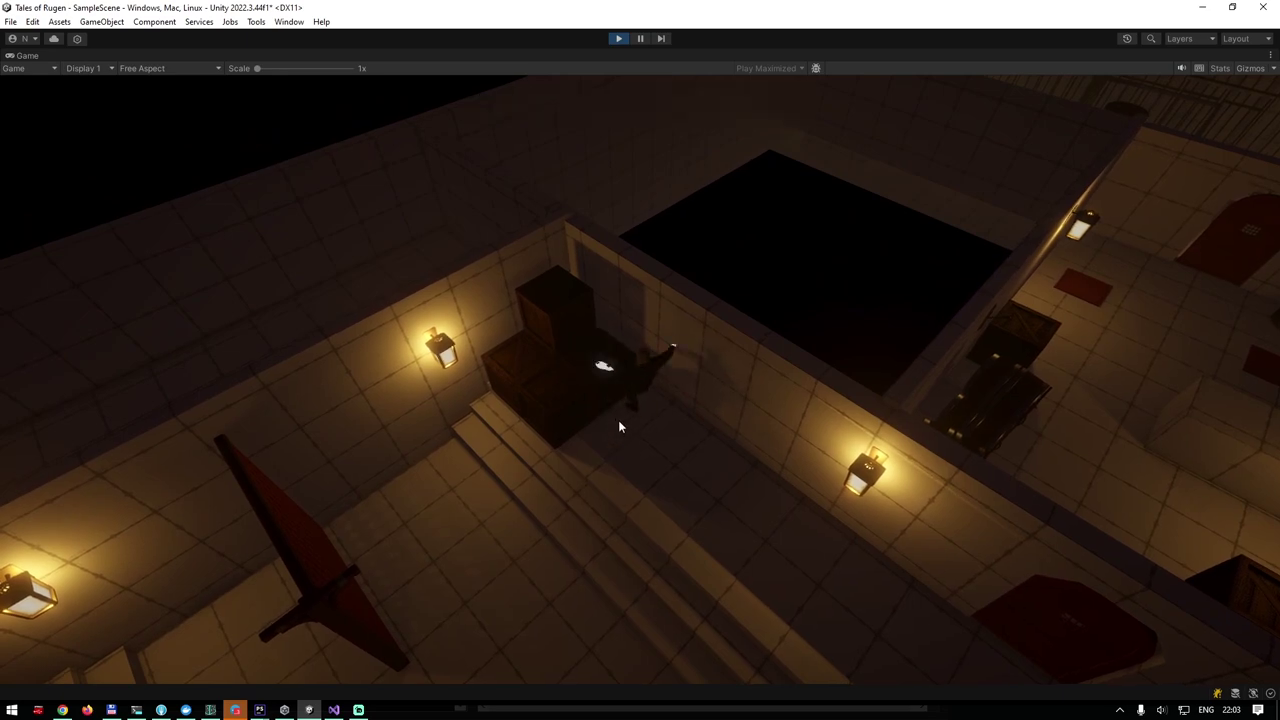
click(587, 358)
click(640, 519)
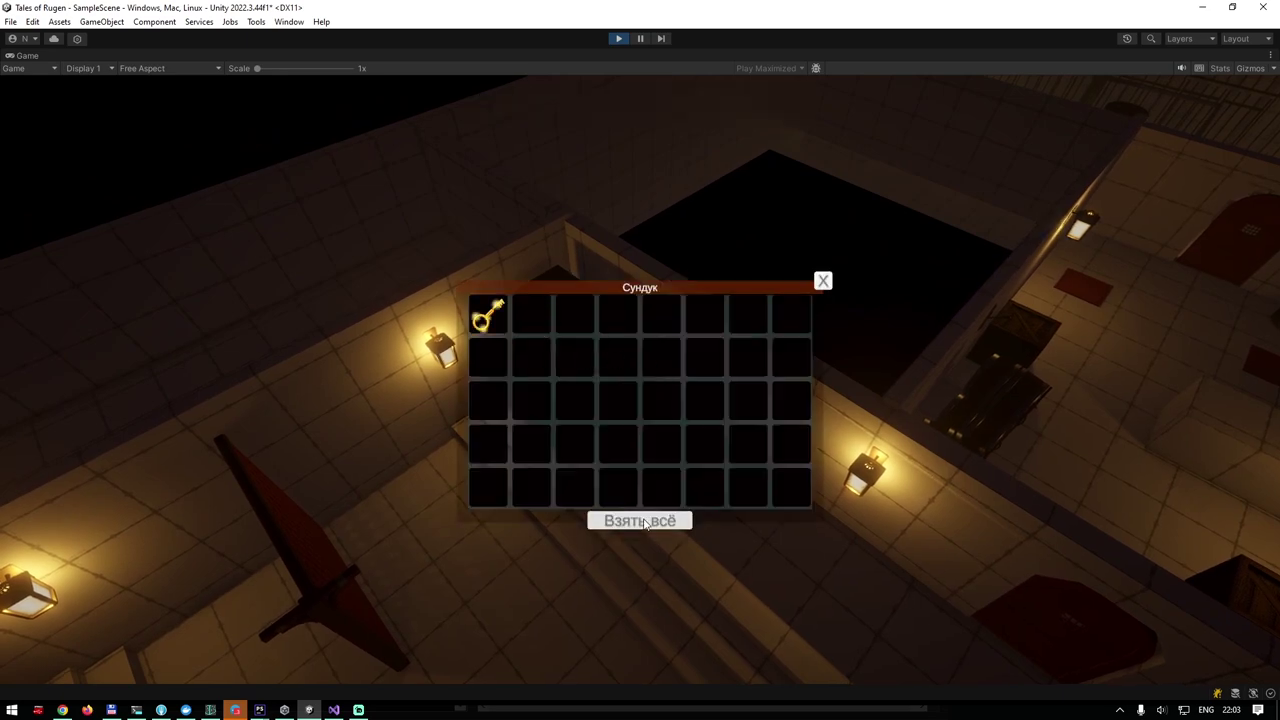
click(808, 253)
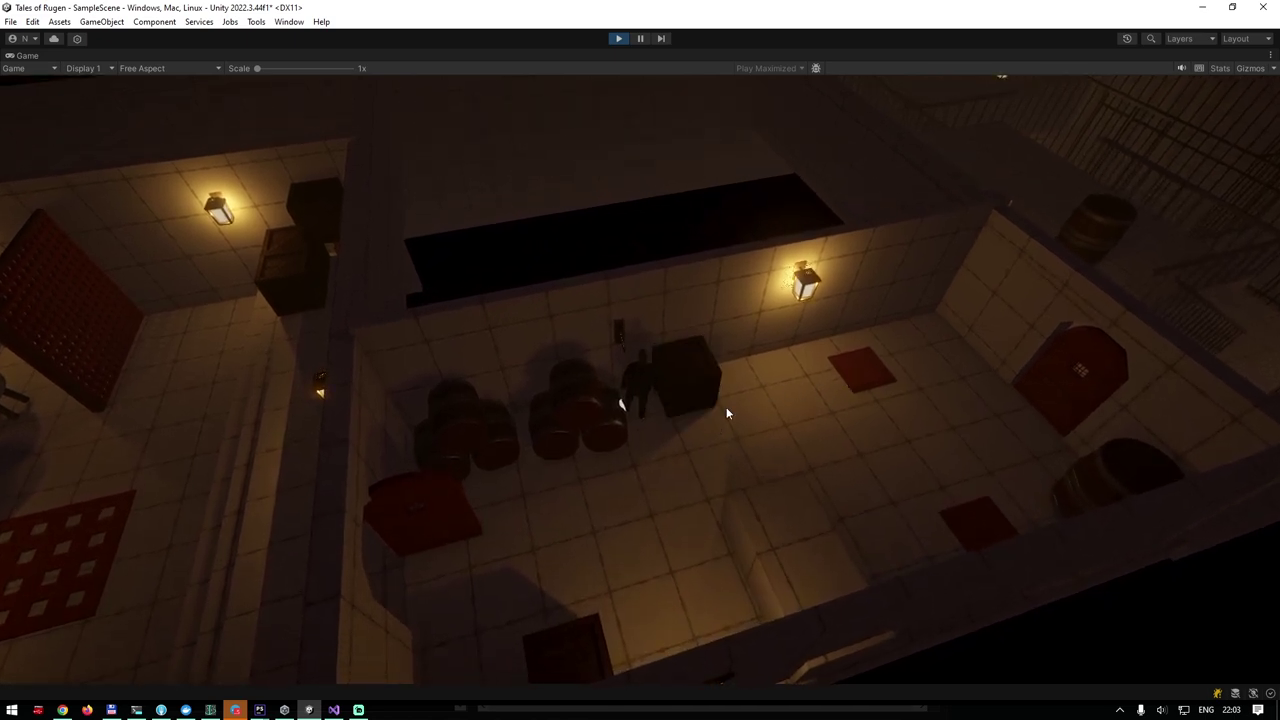
click(700, 390)
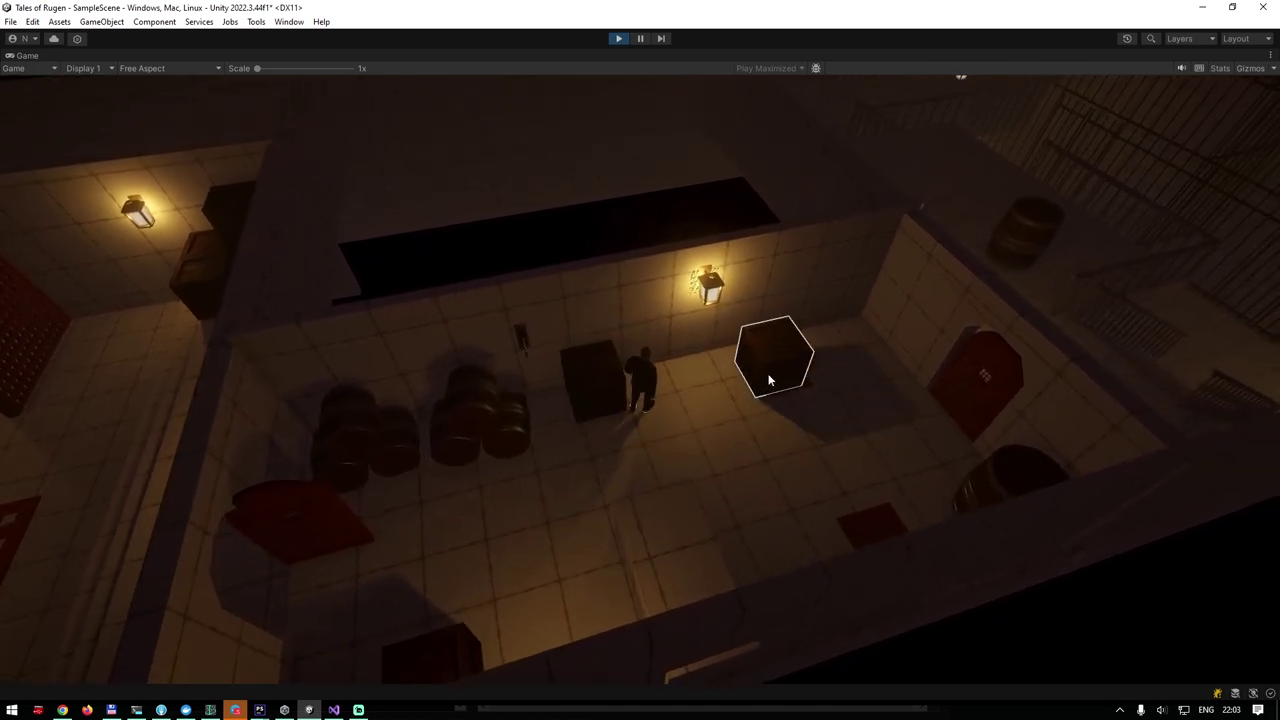
Walk to the barrel, orbit the camera around the dark spilled puddle, then stop Play mode.
middle_drag(771, 380, 863, 334)
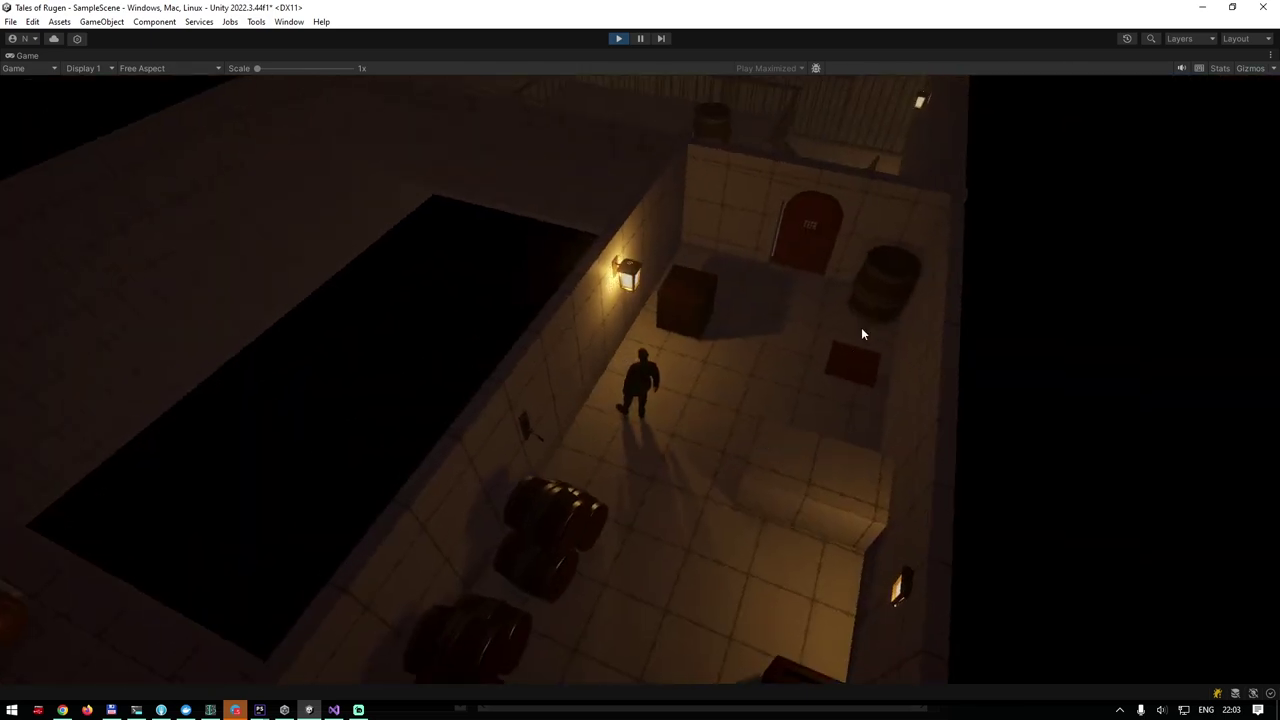
click(850, 360)
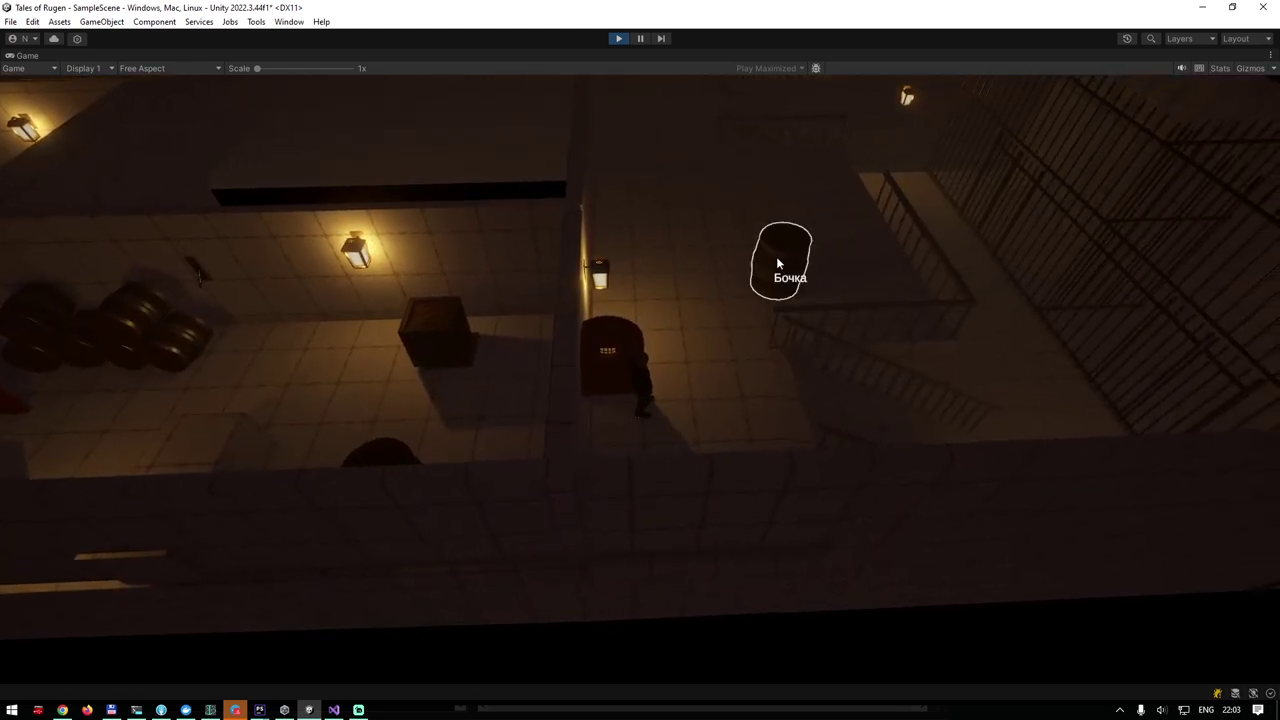
click(786, 266)
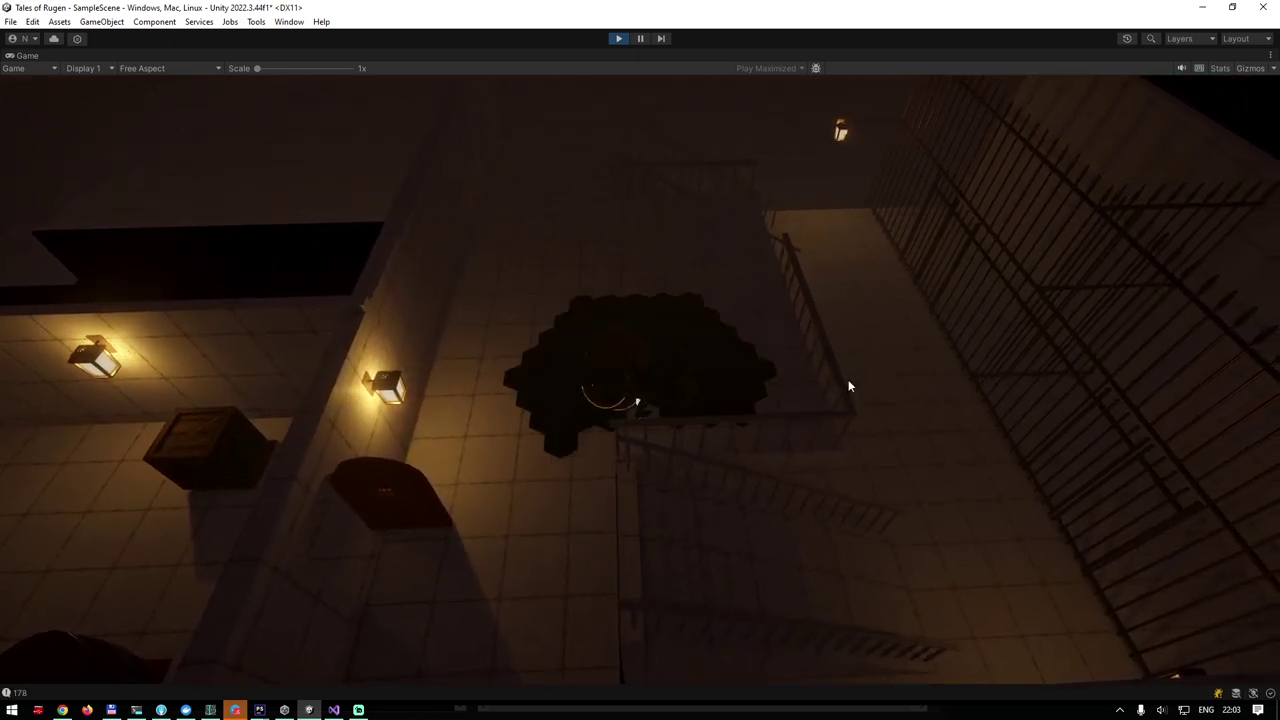
right_drag(848, 383, 811, 388)
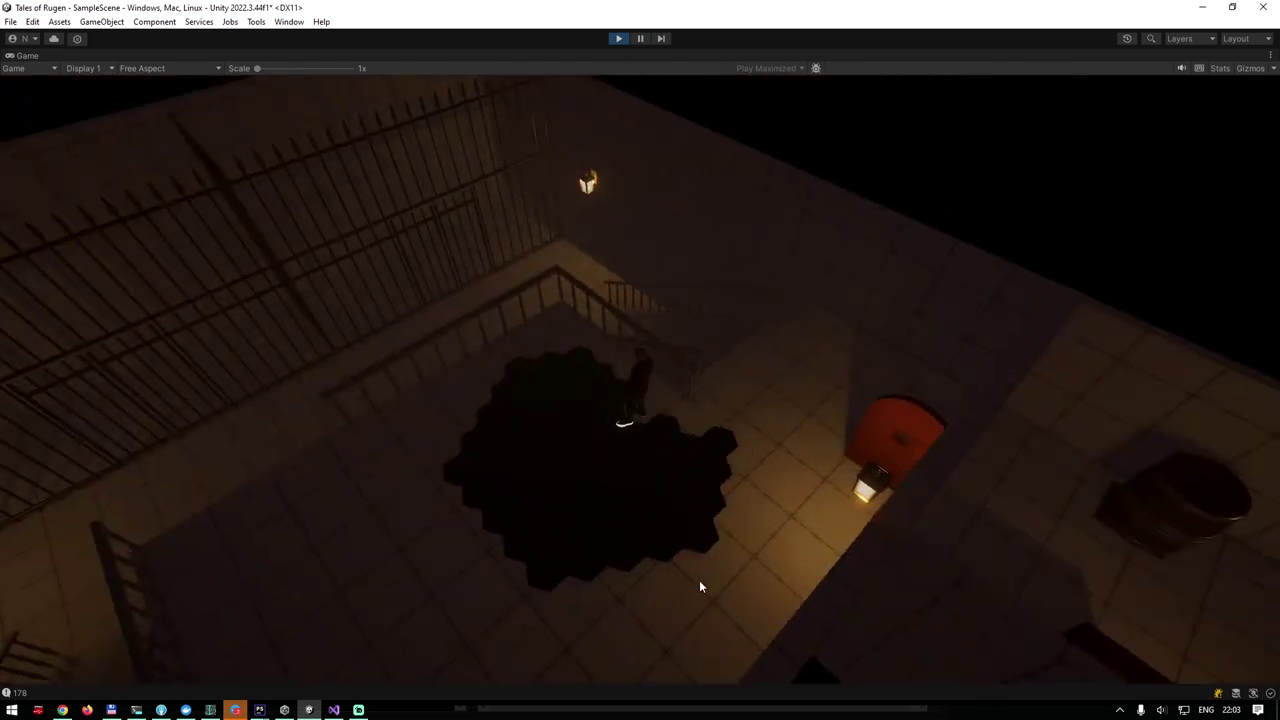
mouse_move(699, 587)
right_down()
mouse_move(817, 543)
mouse_move(699, 525)
right_up()
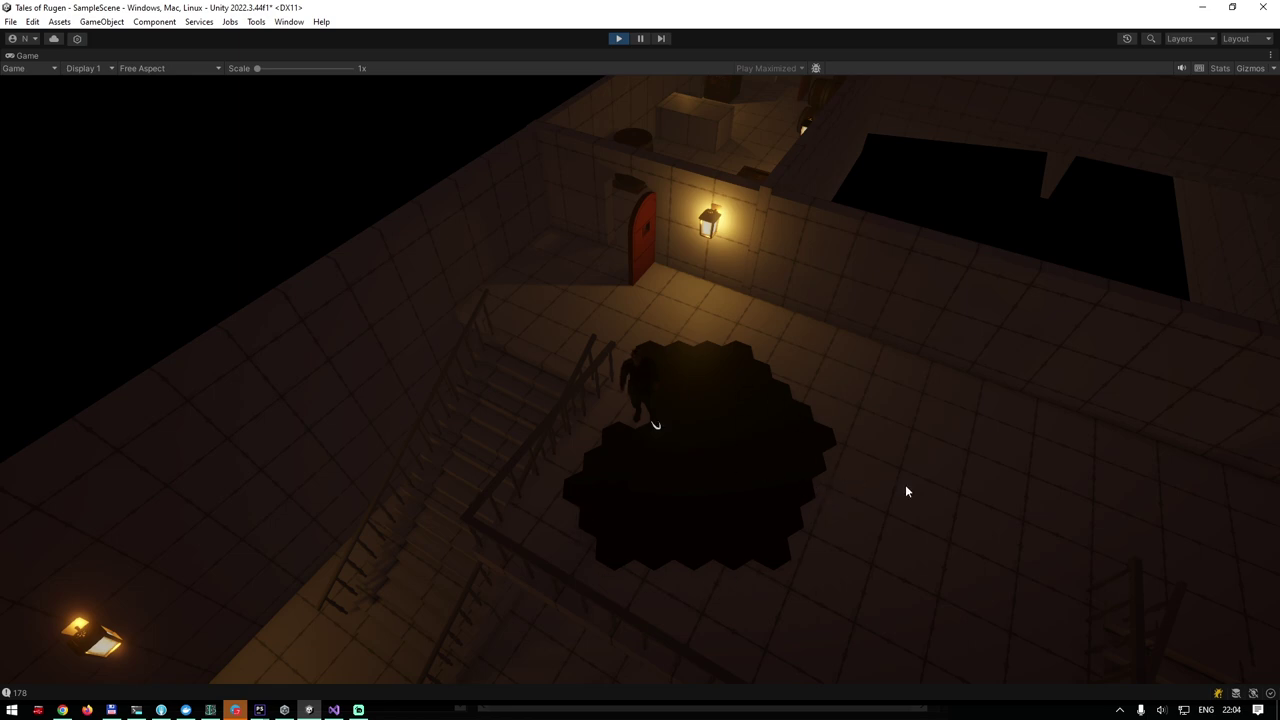
mouse_move(905, 484)
right_down()
mouse_move(849, 508)
mouse_move(857, 431)
mouse_move(842, 400)
right_up()
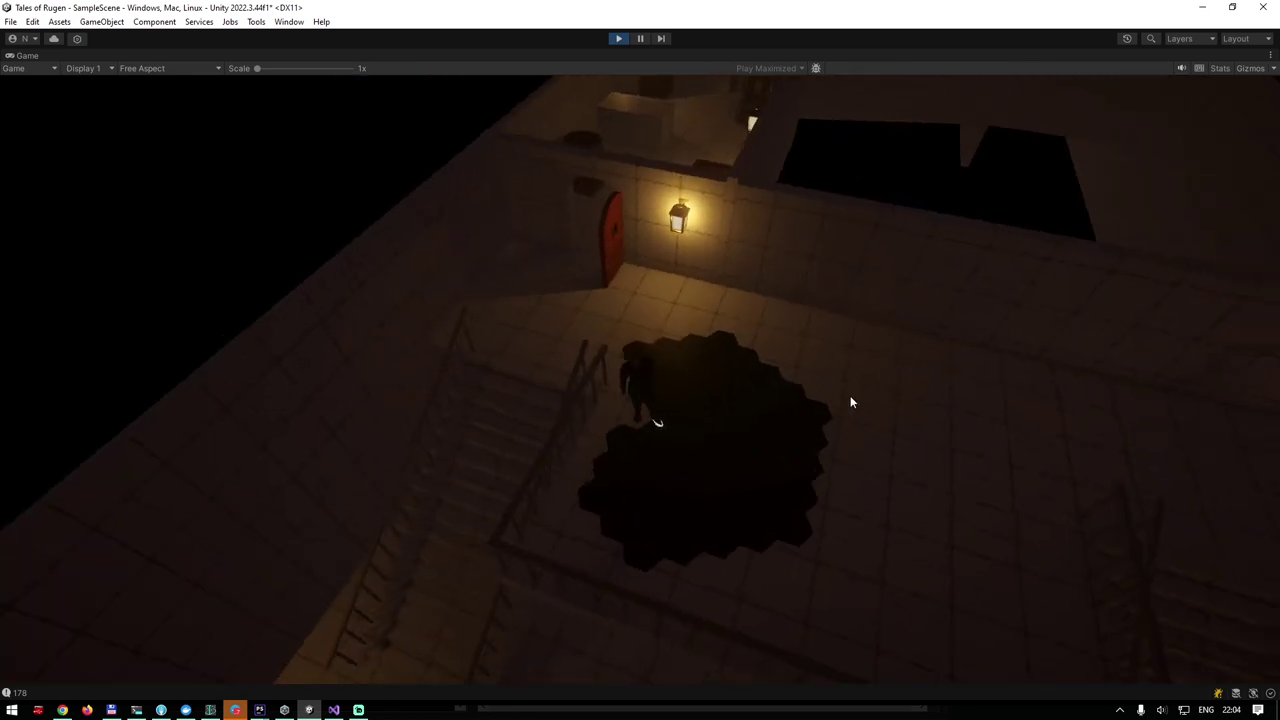
right_drag(749, 400, 882, 400)
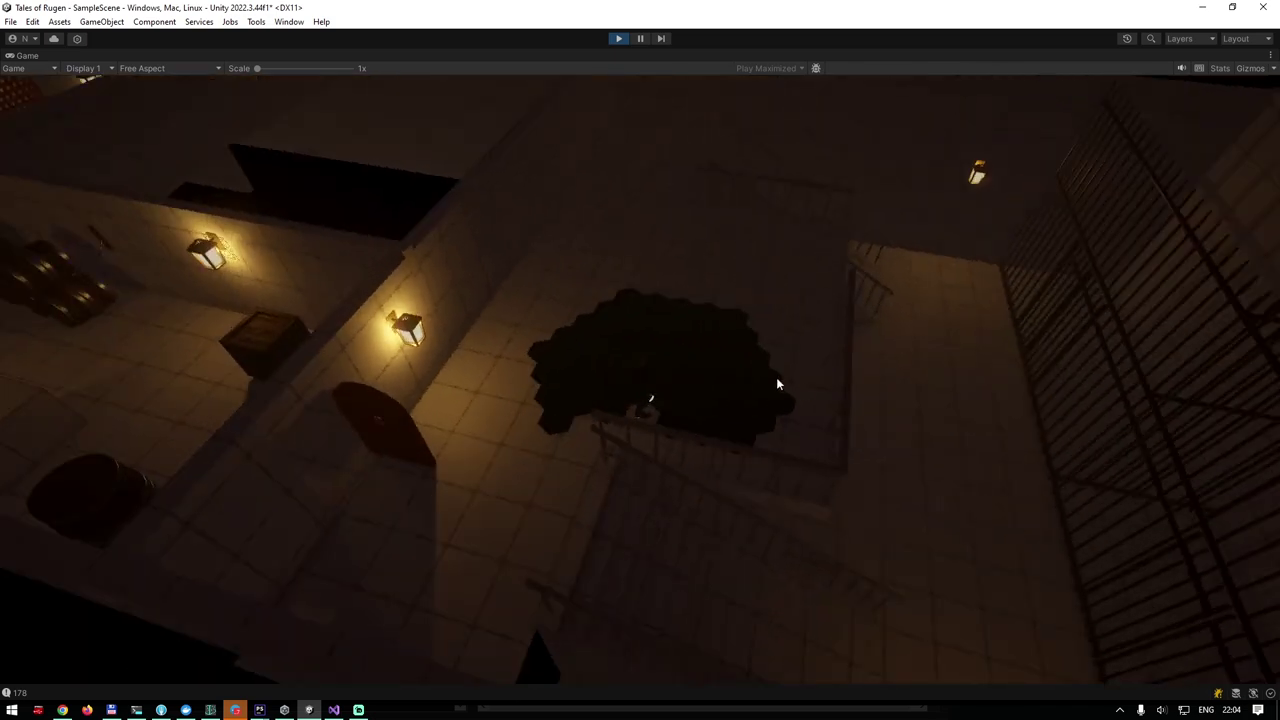
mouse_move(777, 384)
right_down()
mouse_move(743, 377)
mouse_move(780, 366)
mouse_move(597, 401)
right_up()
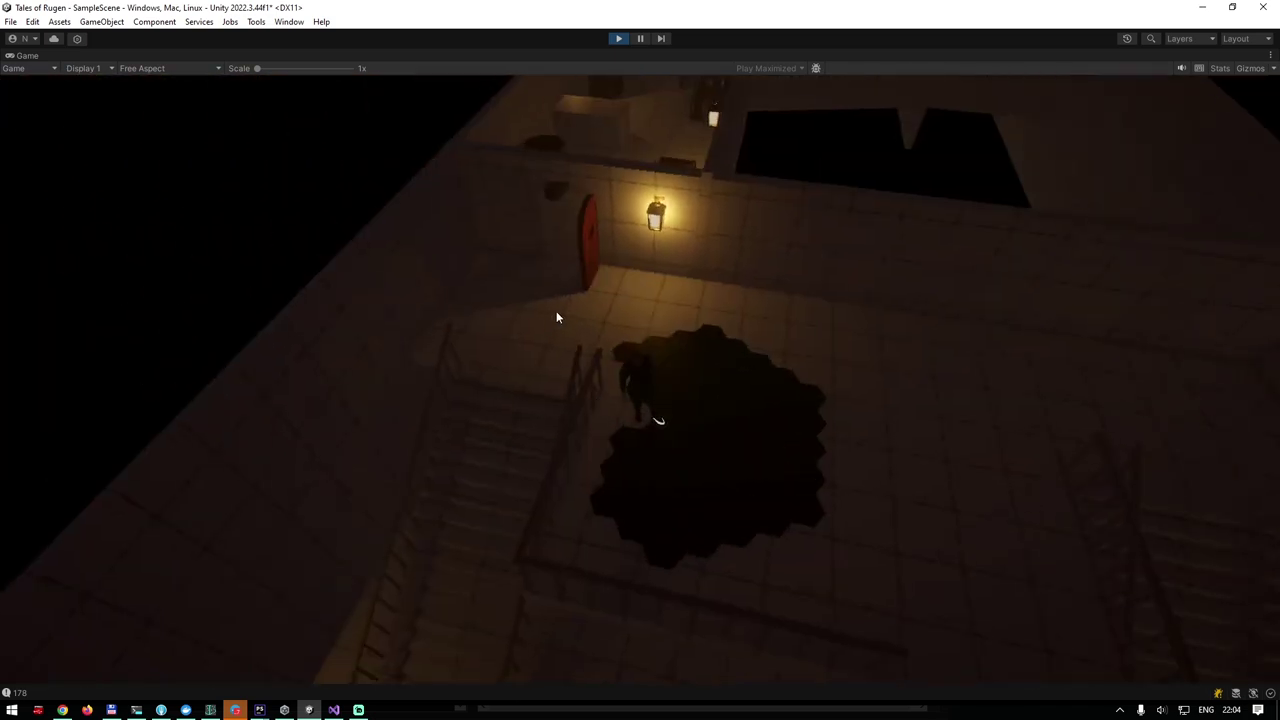
mouse_move(563, 334)
right_down()
mouse_move(666, 374)
mouse_move(657, 393)
mouse_move(732, 347)
mouse_move(704, 352)
right_up()
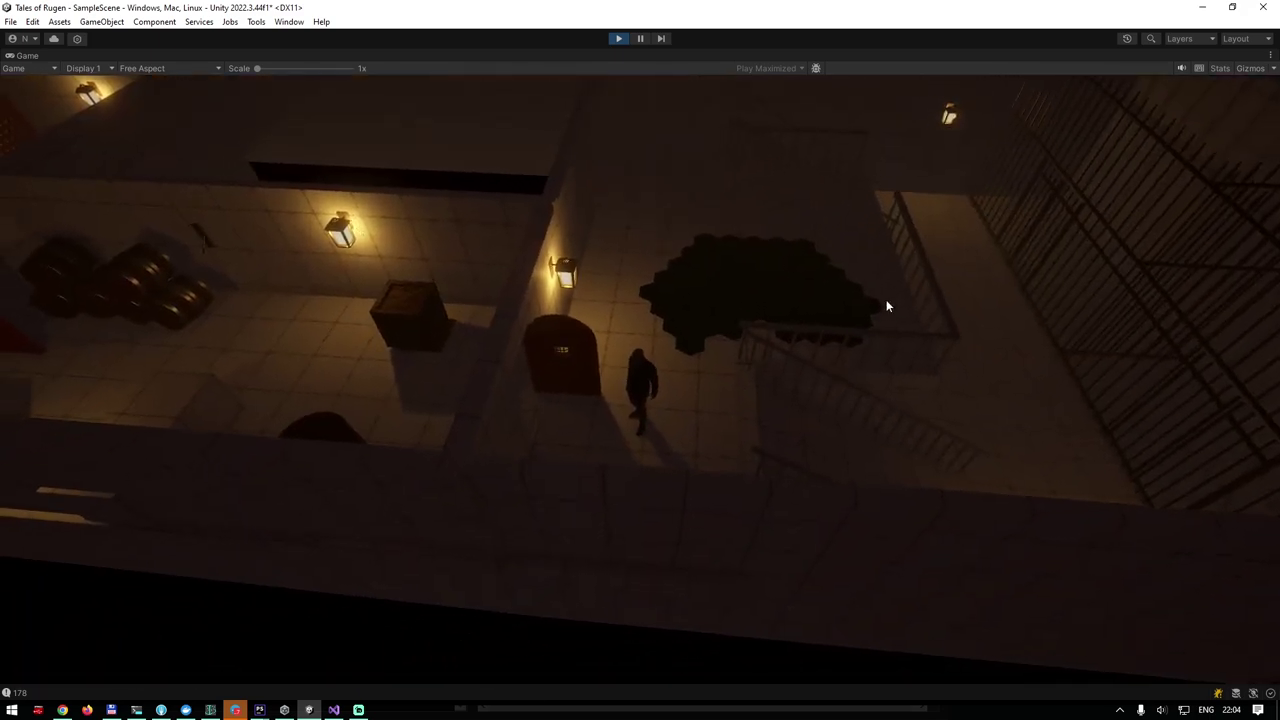
click(618, 38)
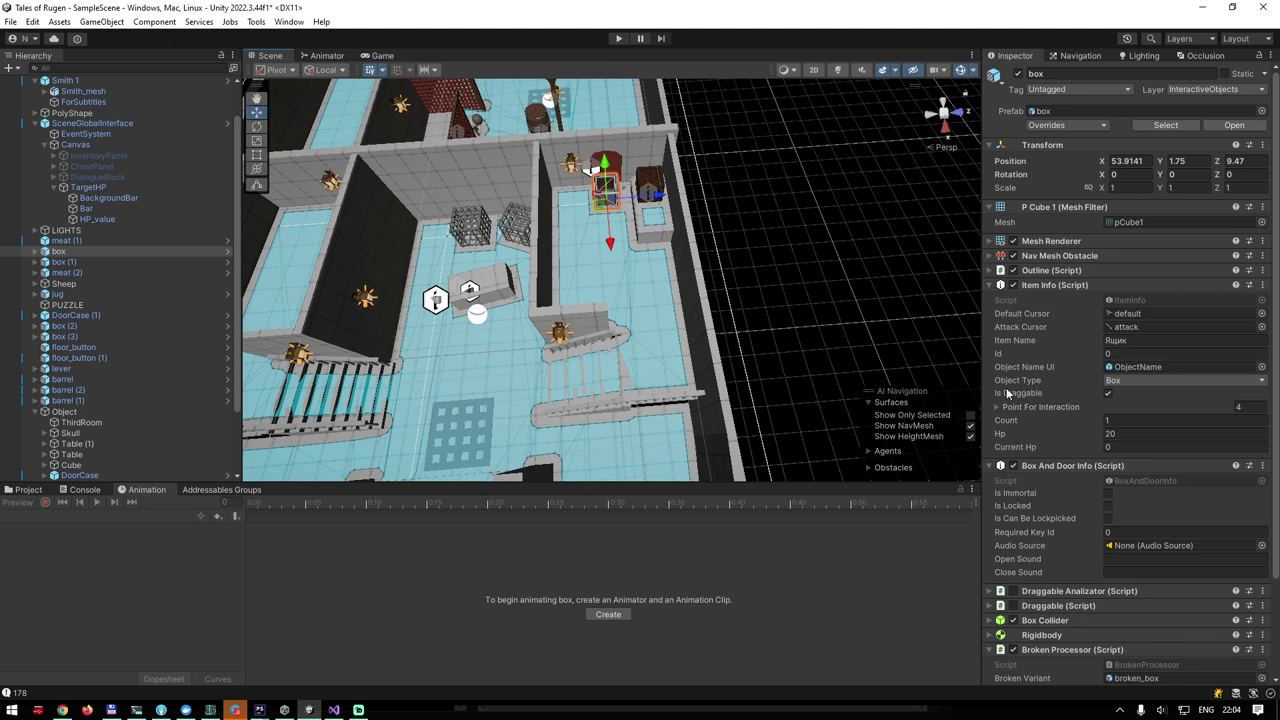
Compare the box's Broken Processor with barrel (2)'s broken_barrel variant set to release a Surface.
scroll(1072, 377, down, 3)
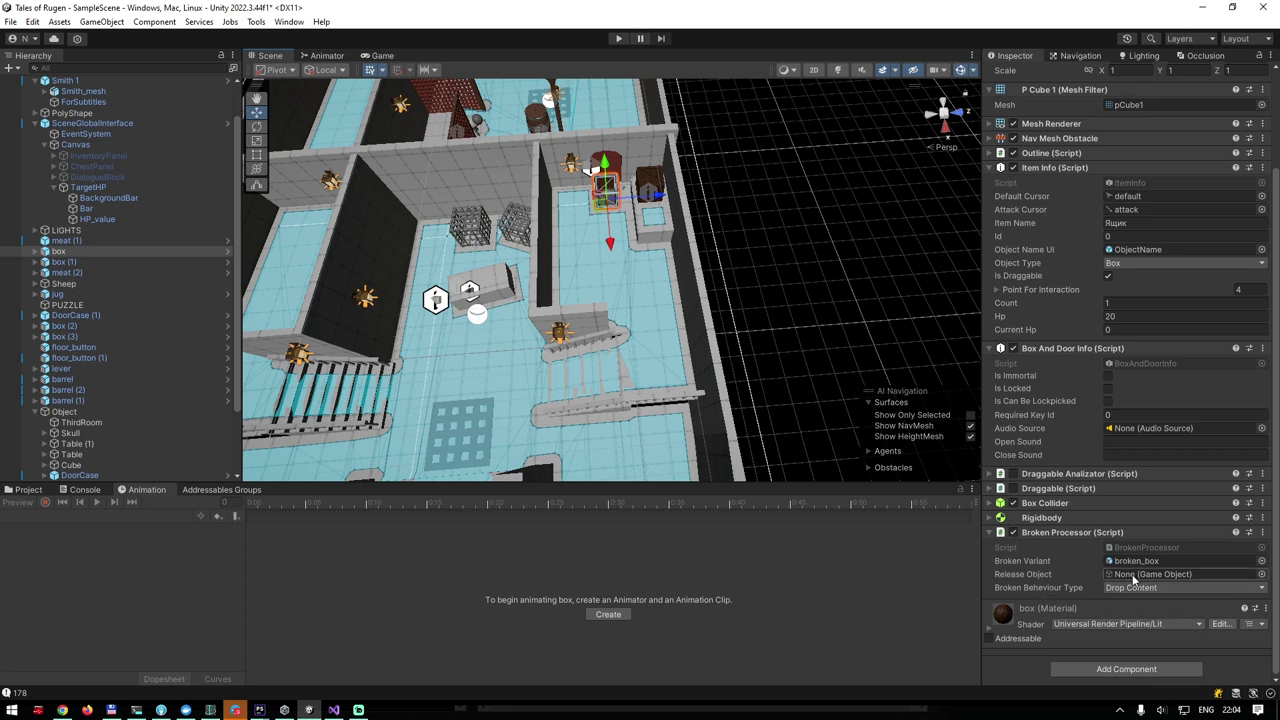
scroll(612, 280, down, 5)
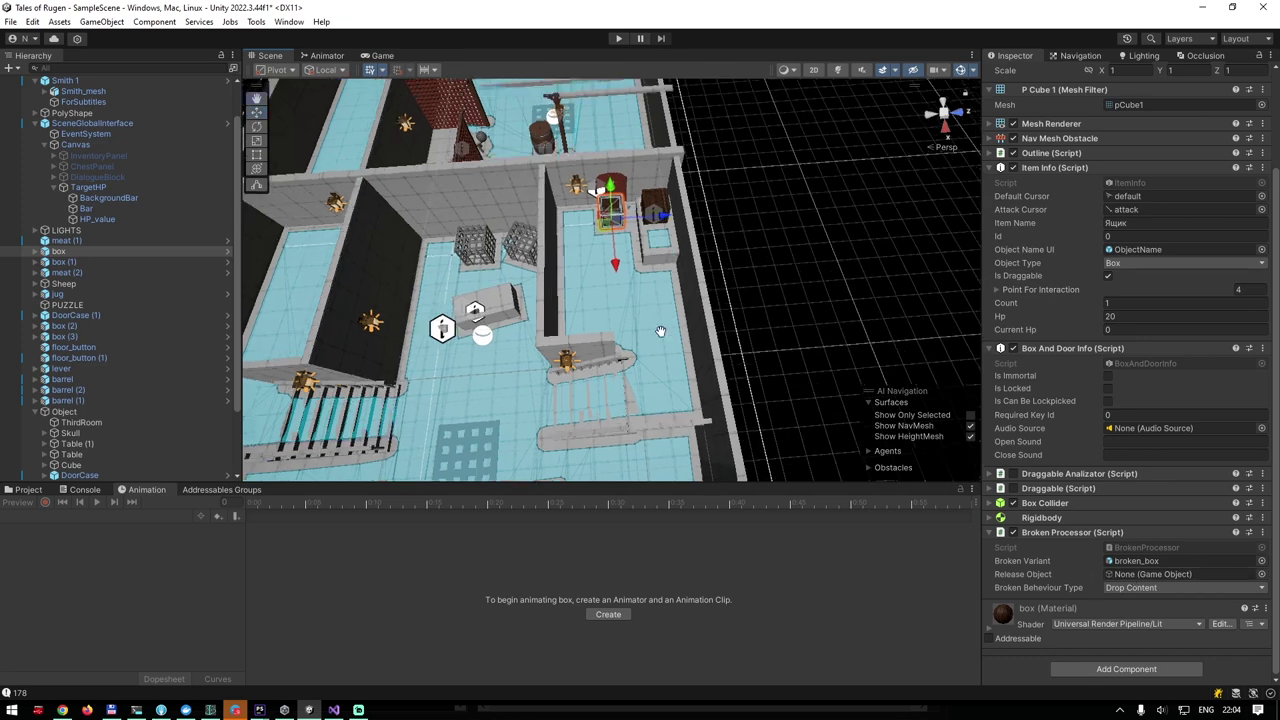
click(586, 192)
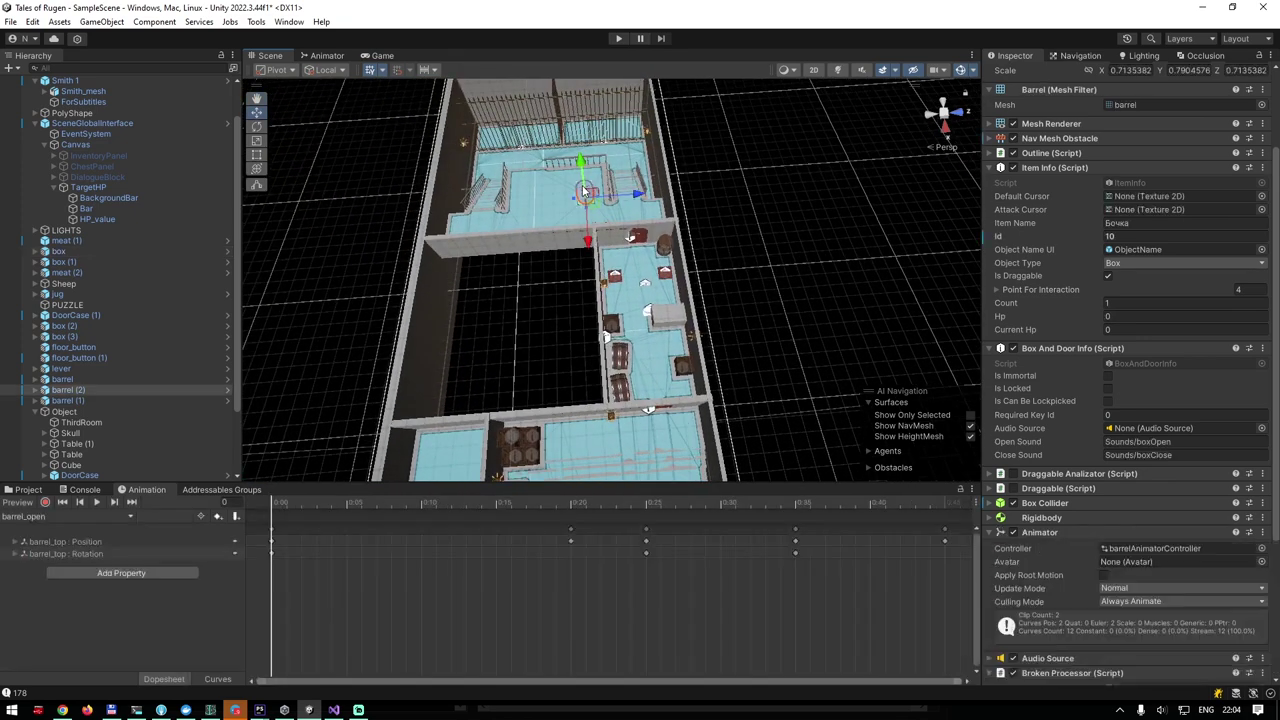
scroll(1132, 598, down, 5)
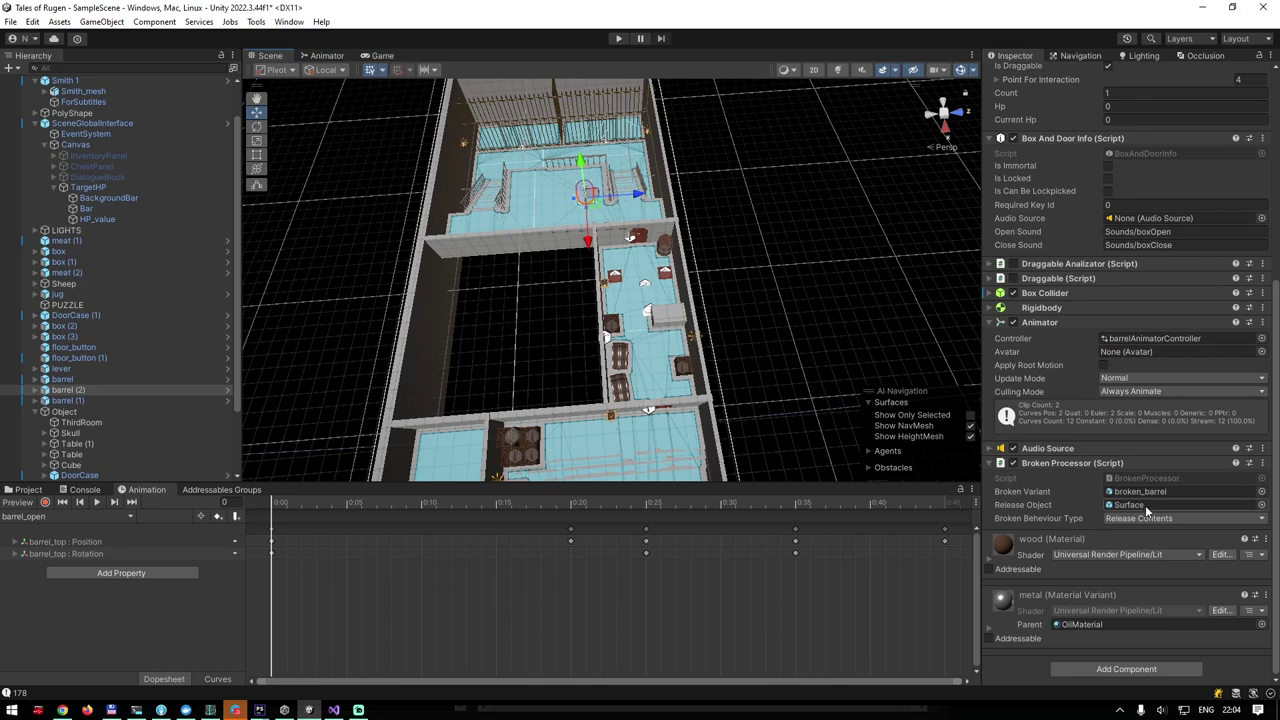
key(f)
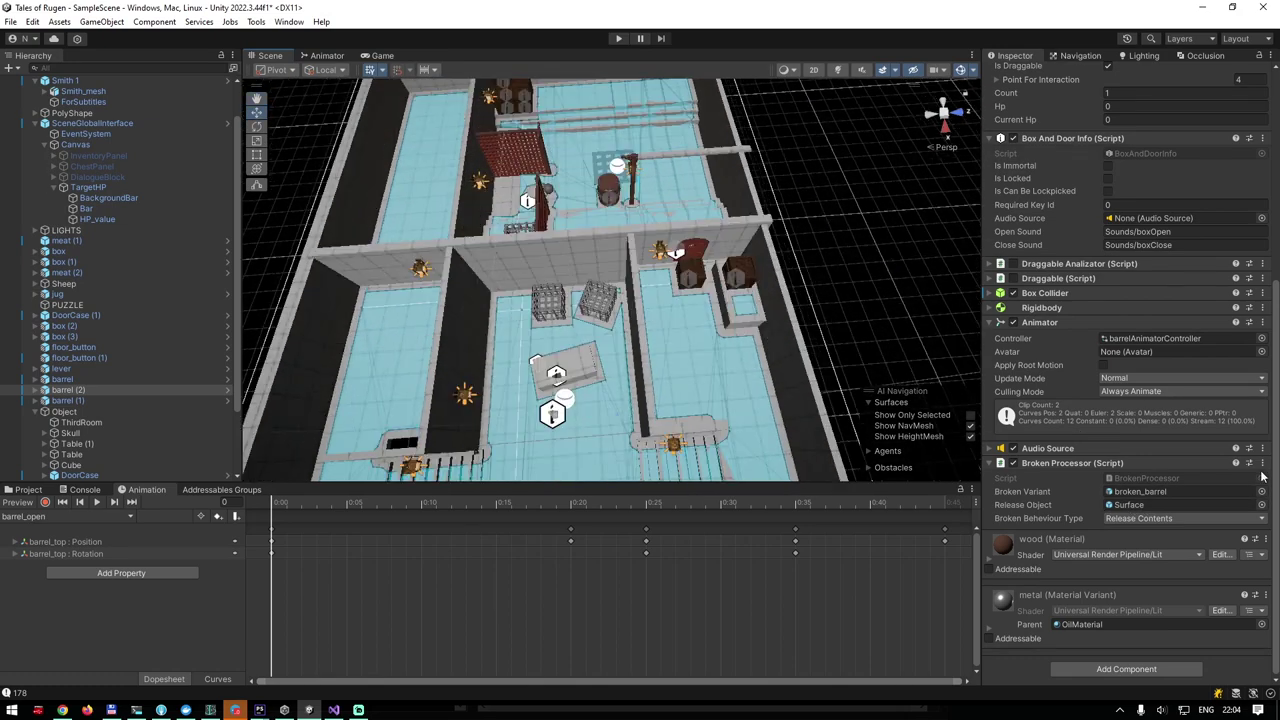
click(1261, 468)
Switch to BrokenProcessor.cs and review Start's ItemInfo lookup and IsDead subscription.
key(alt+Tab)
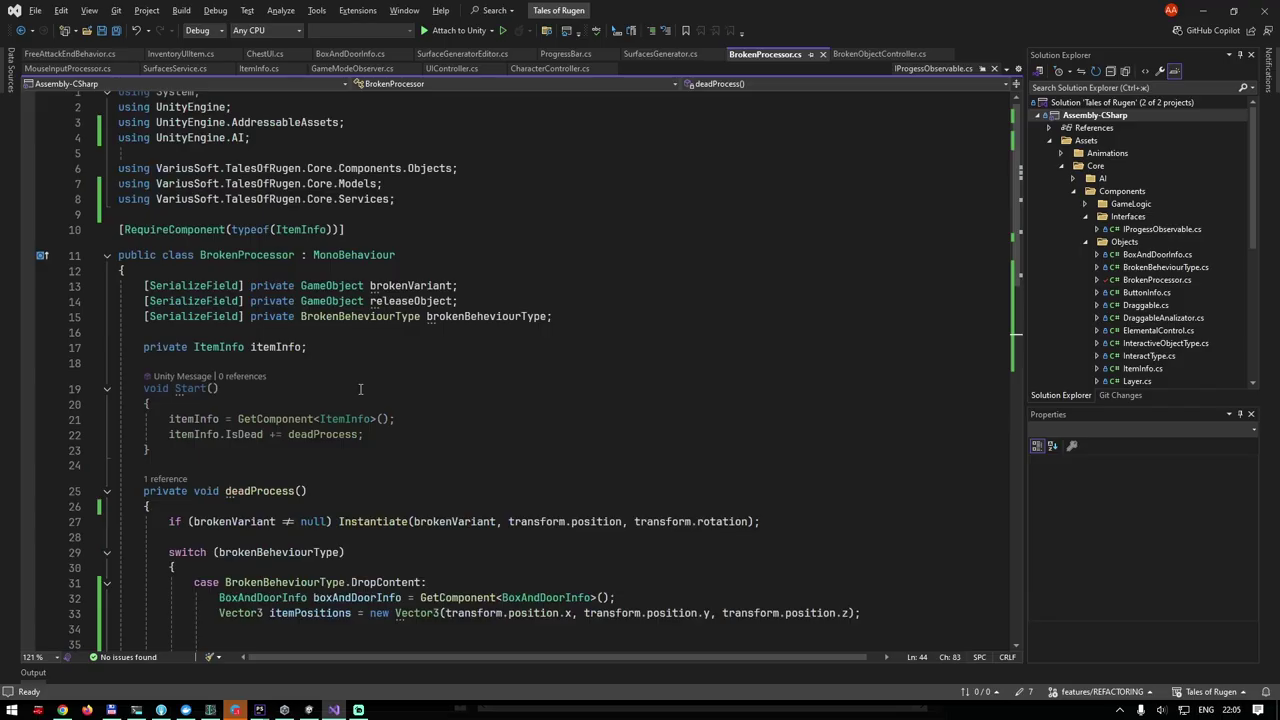
click(395, 404)
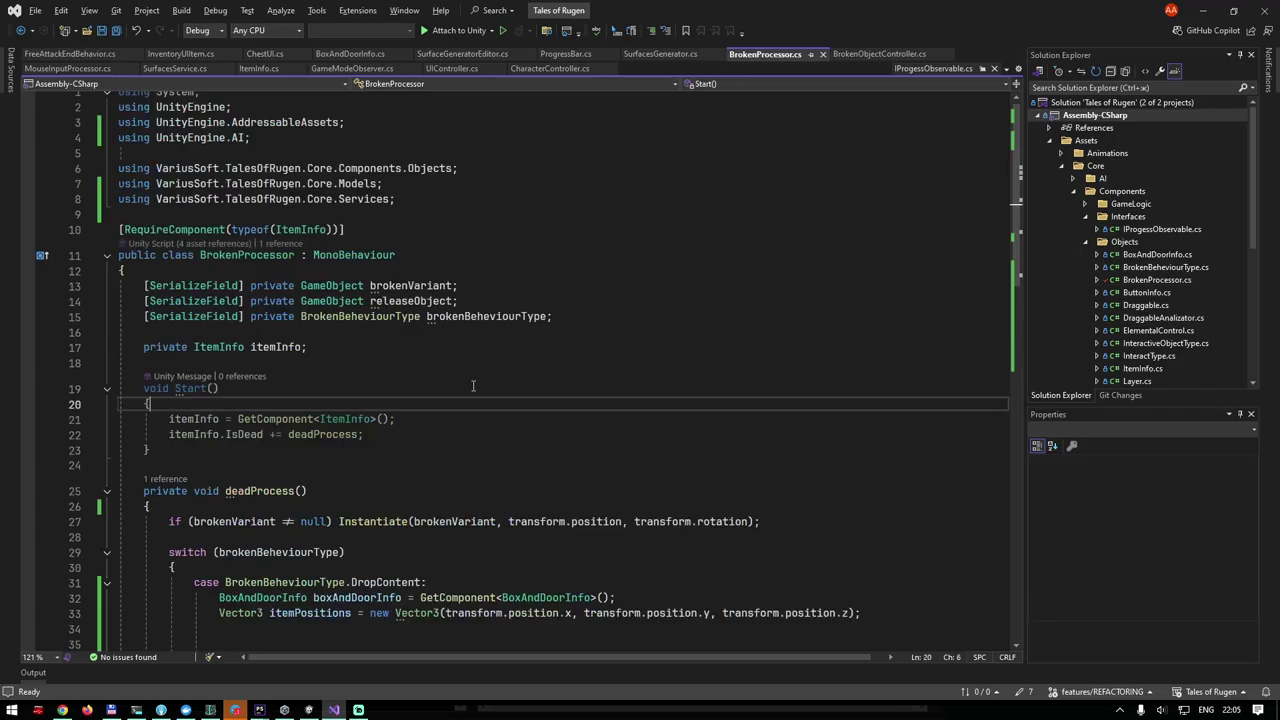
click(206, 419)
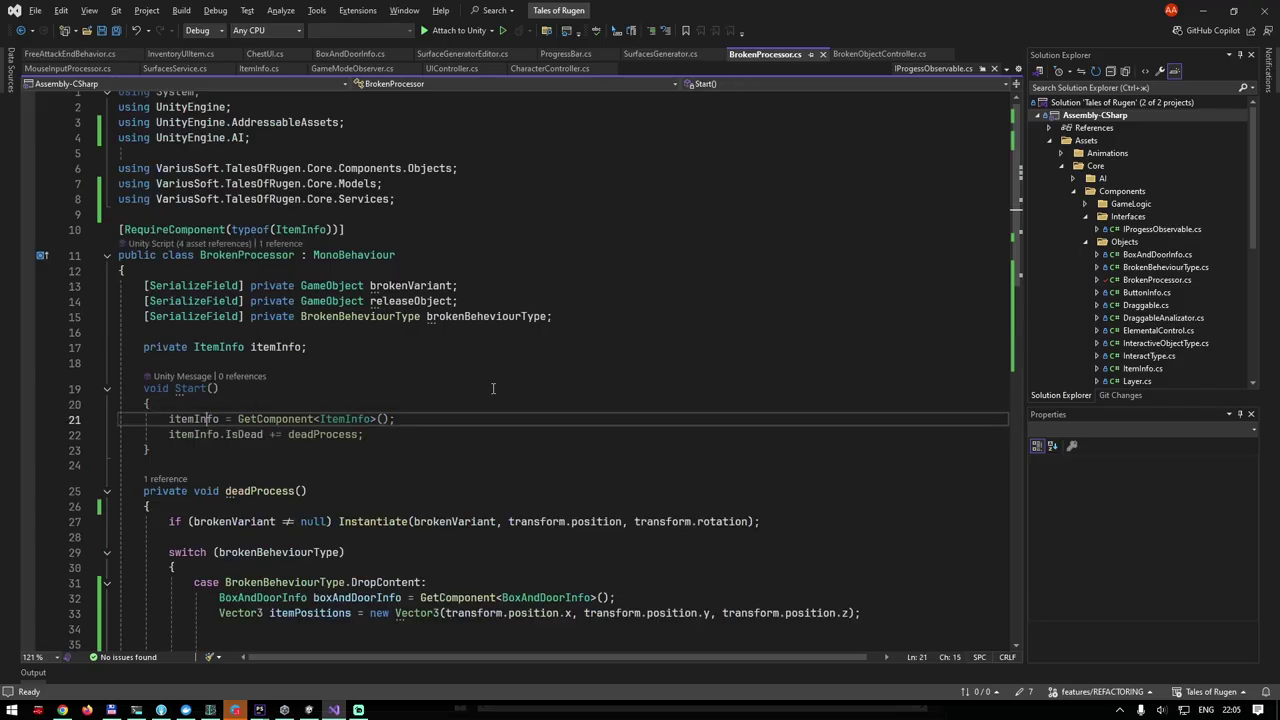
click(345, 419)
click(251, 434)
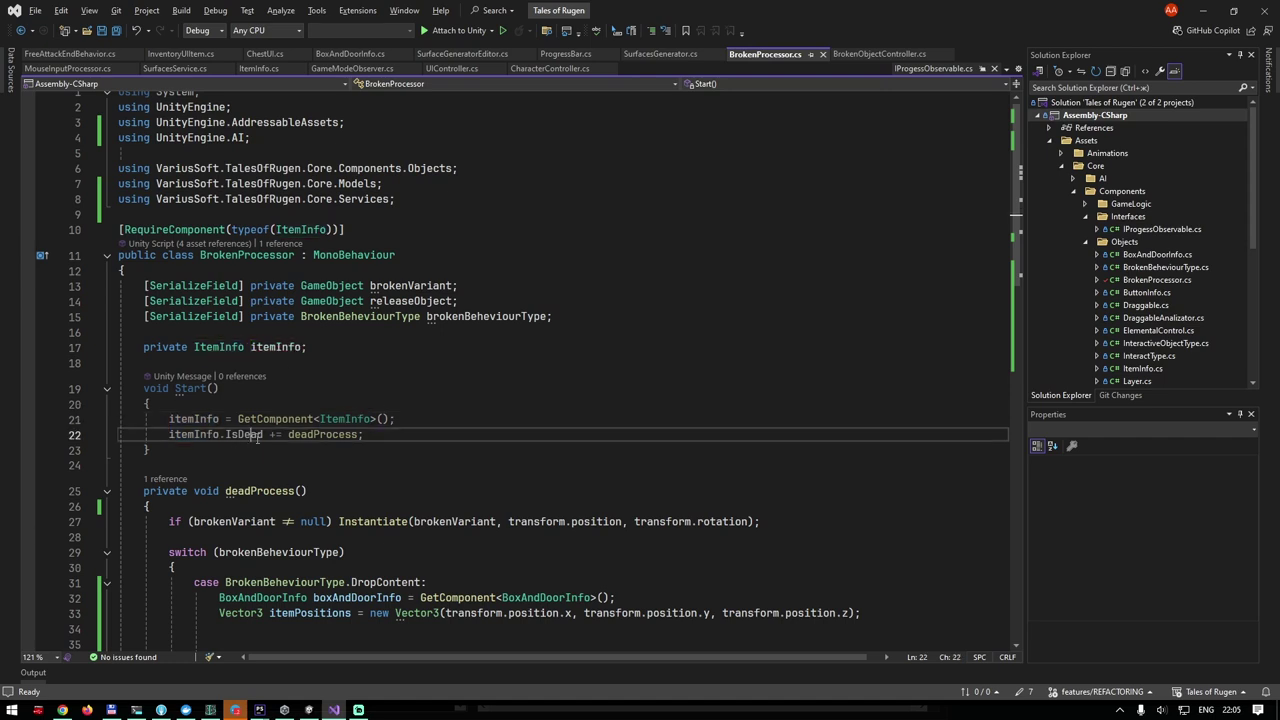
scroll(557, 450, down, 3)
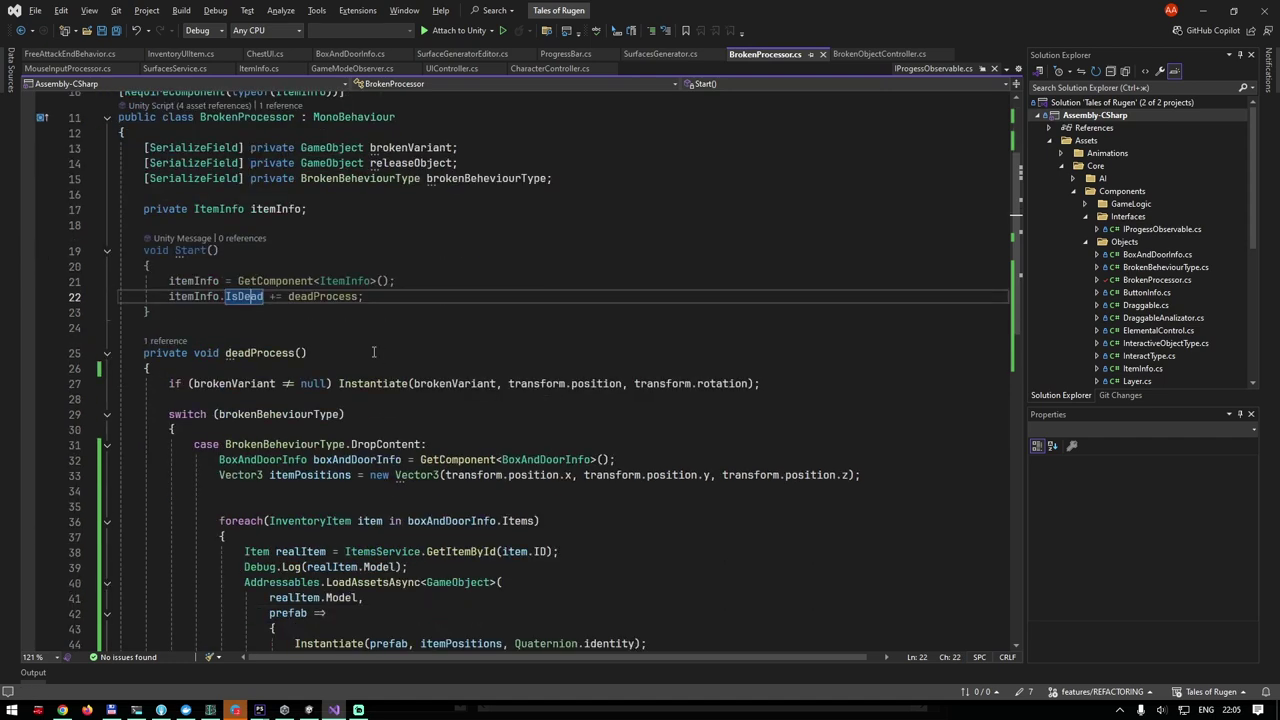
Review deadProcess spawning brokenVariant and the DropContent BoxAndDoorInfo lookup.
click(327, 352)
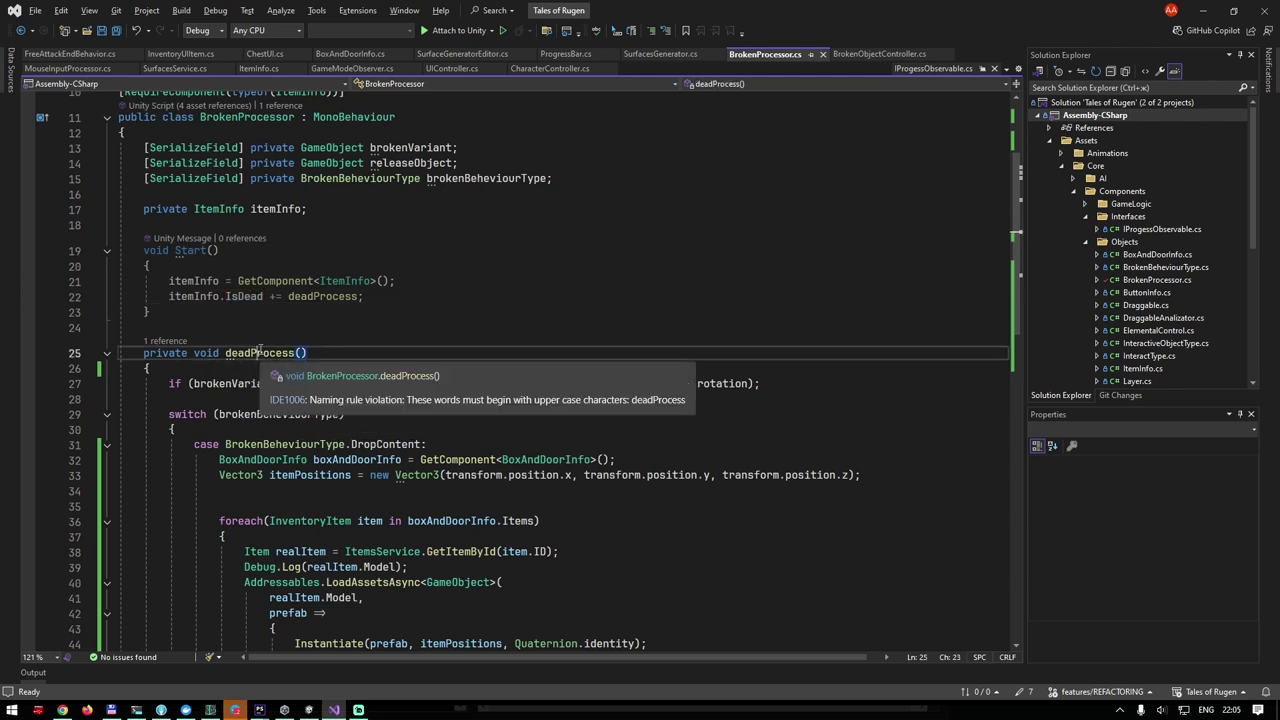
click(250, 459)
click(247, 383)
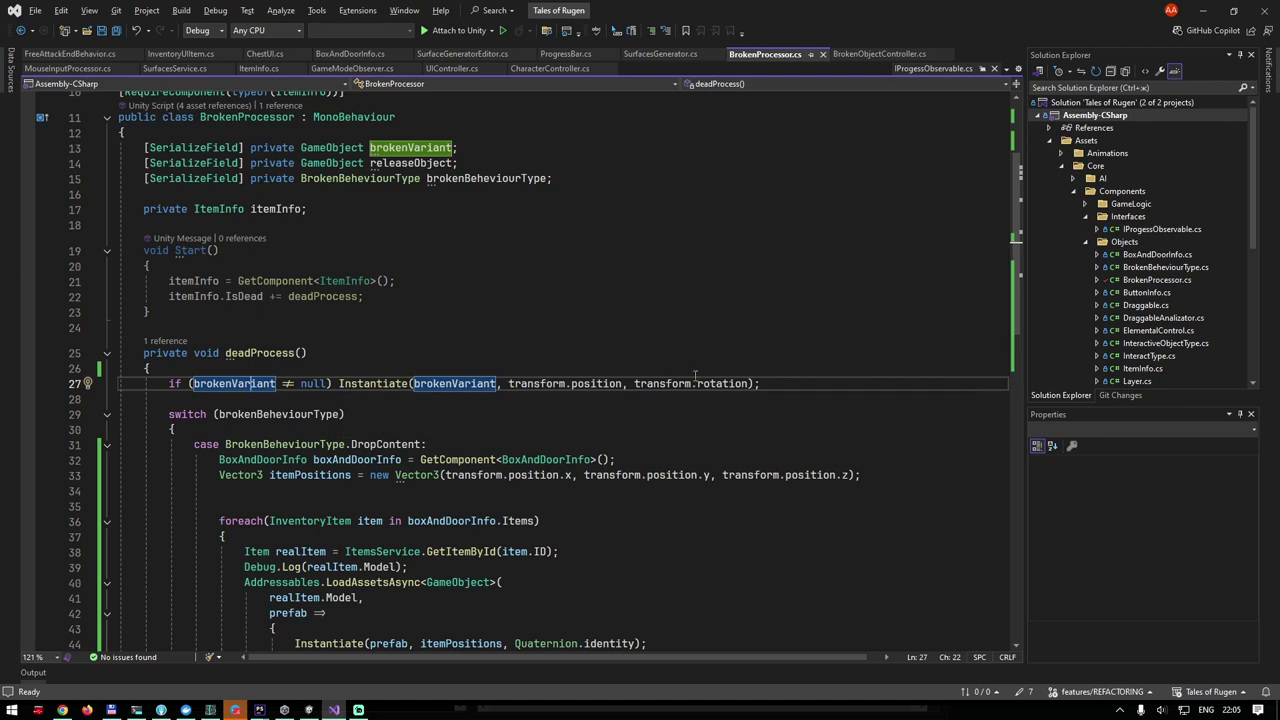
scroll(769, 387, down, 1)
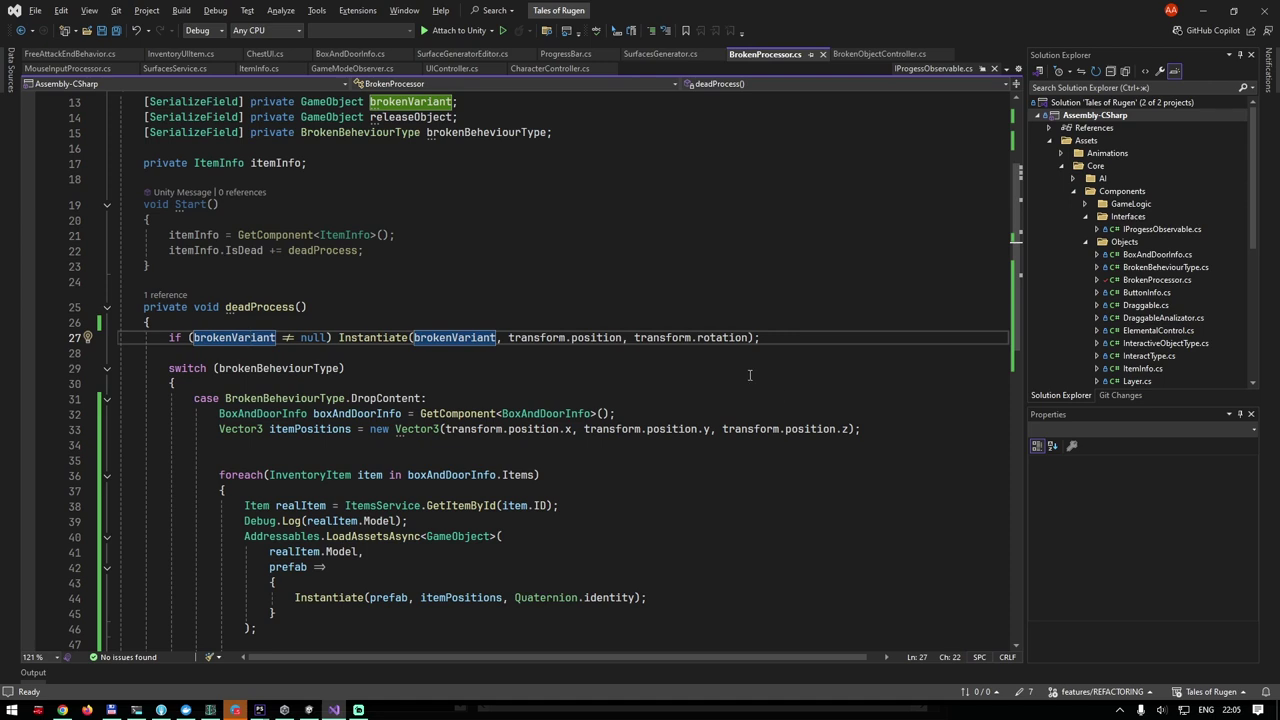
scroll(741, 284, down, 1)
Review the brokenBehaviourType switch and the DropContent loop's Addressables loading call.
click(257, 322)
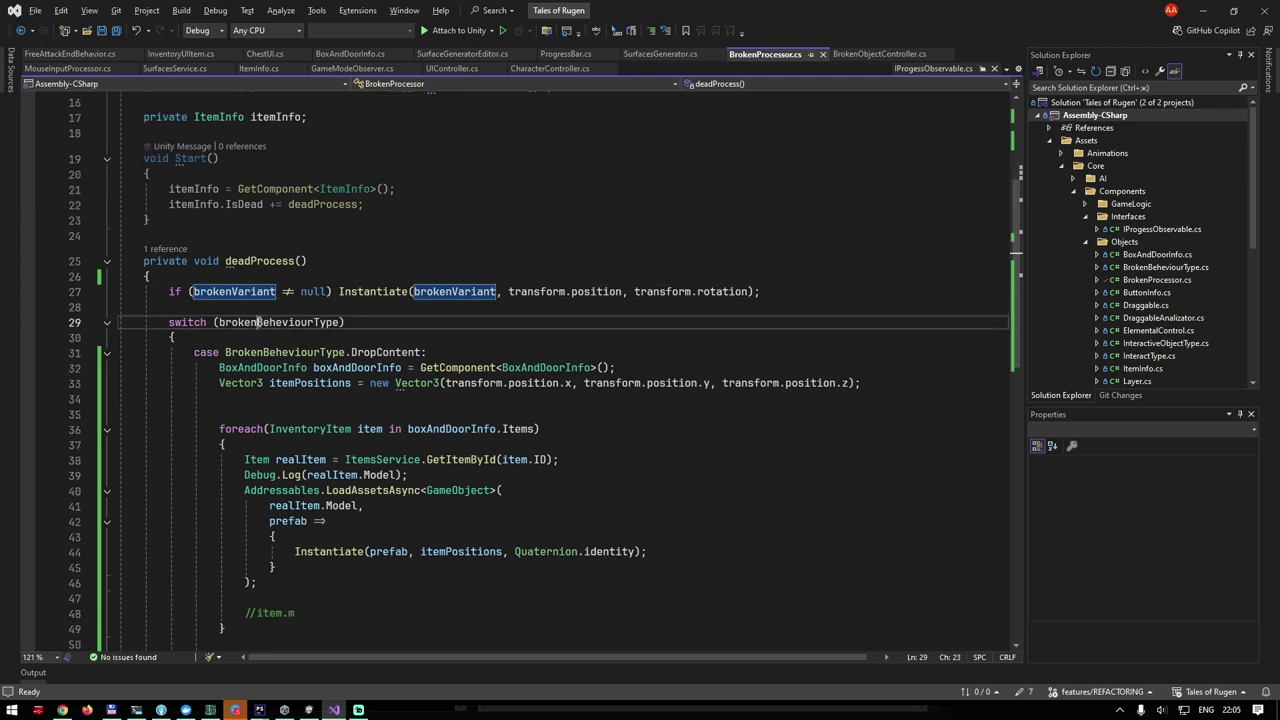
scroll(500, 326, down, 1)
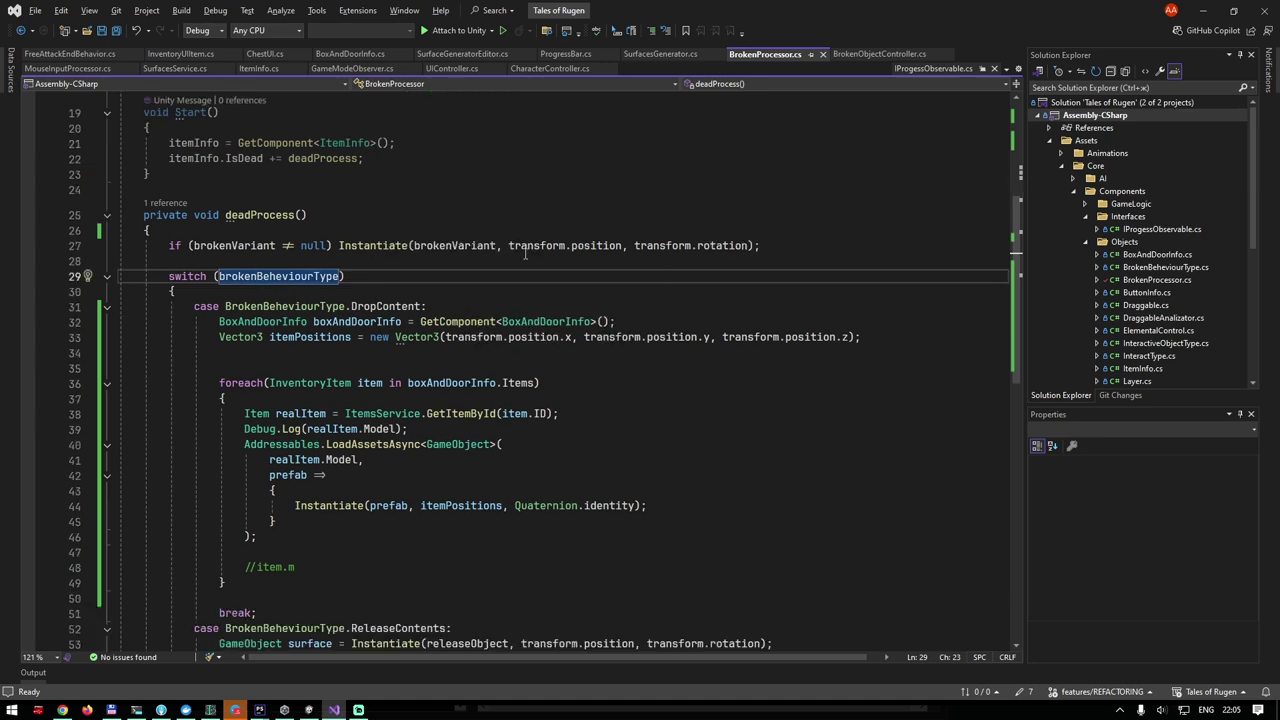
scroll(508, 265, down, 1)
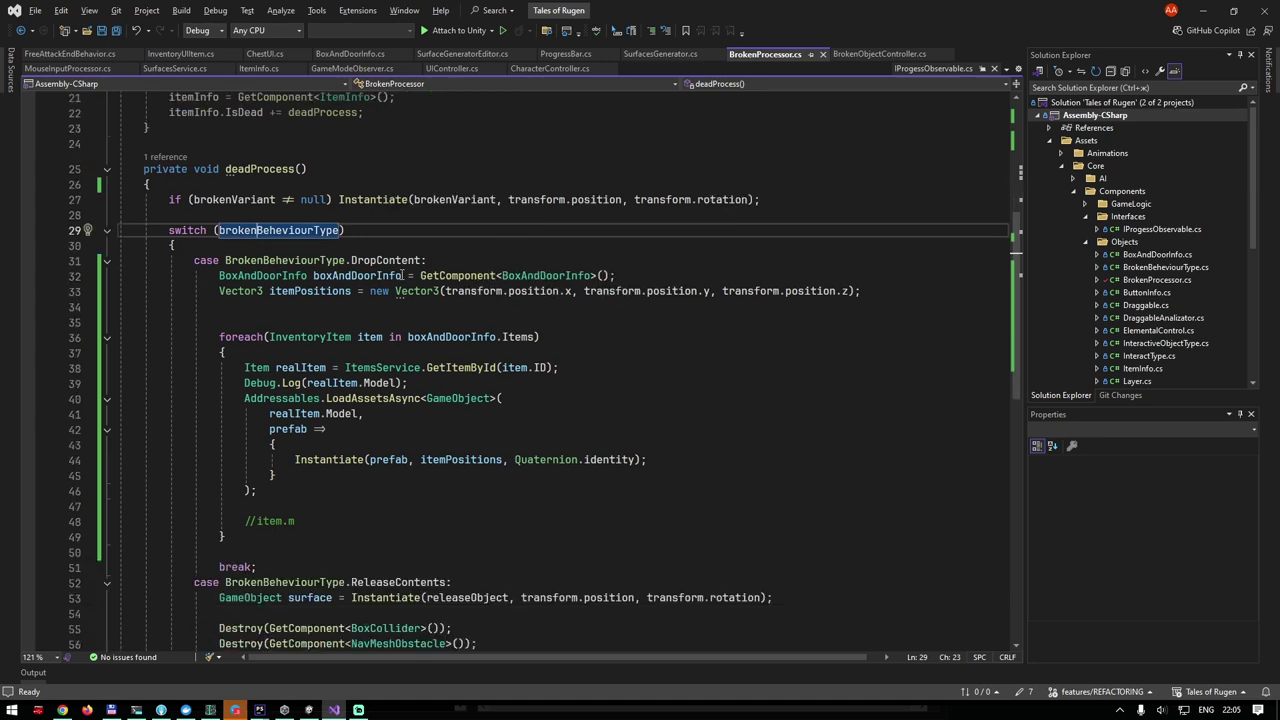
click(409, 262)
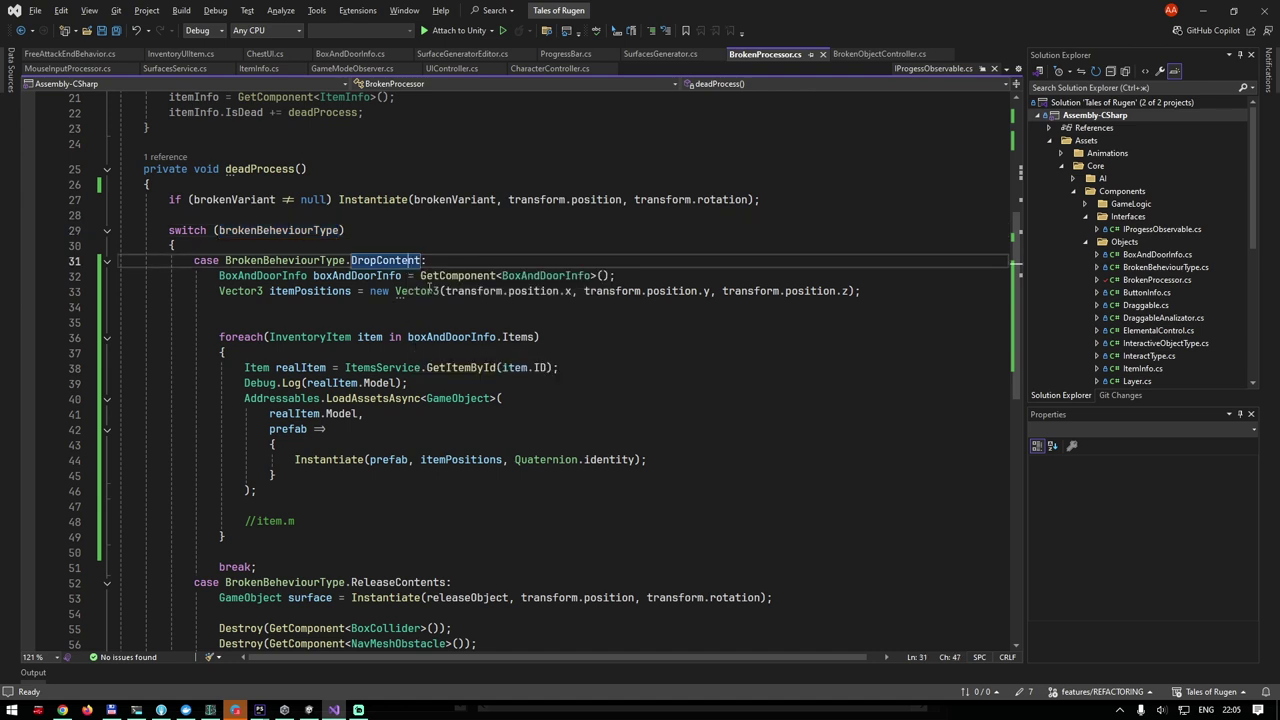
click(263, 276)
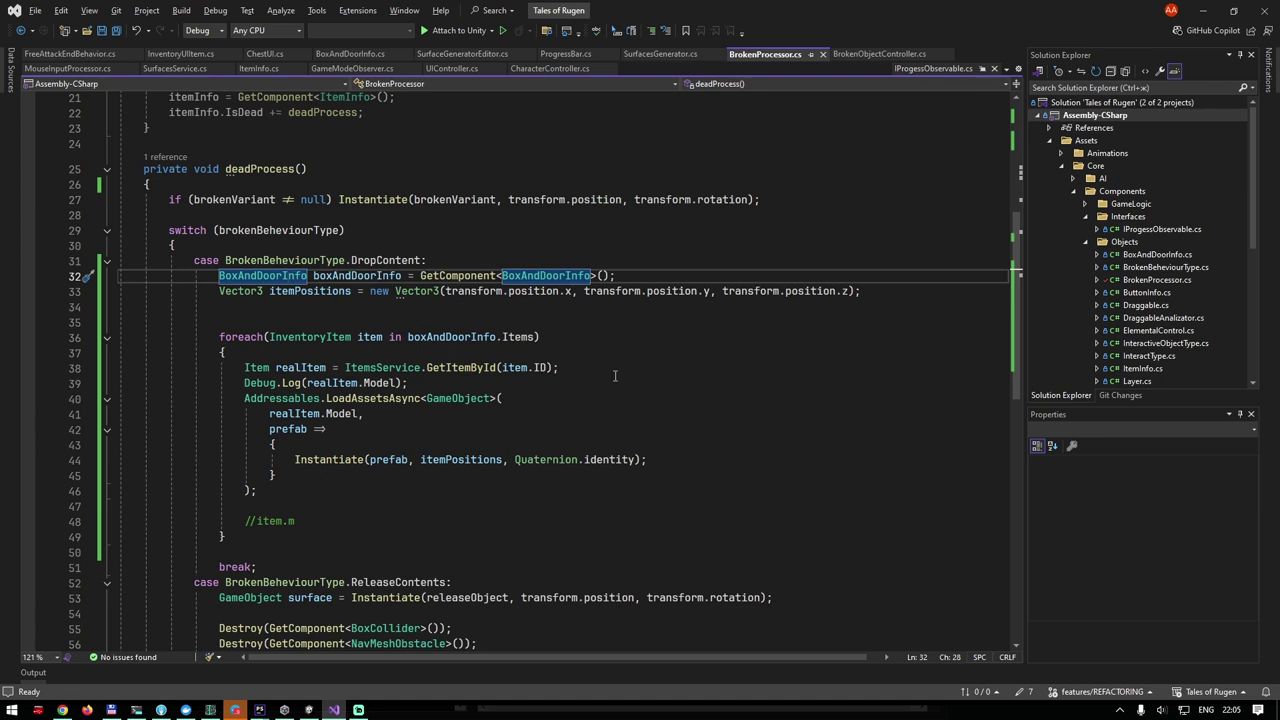
scroll(575, 324, down, 1)
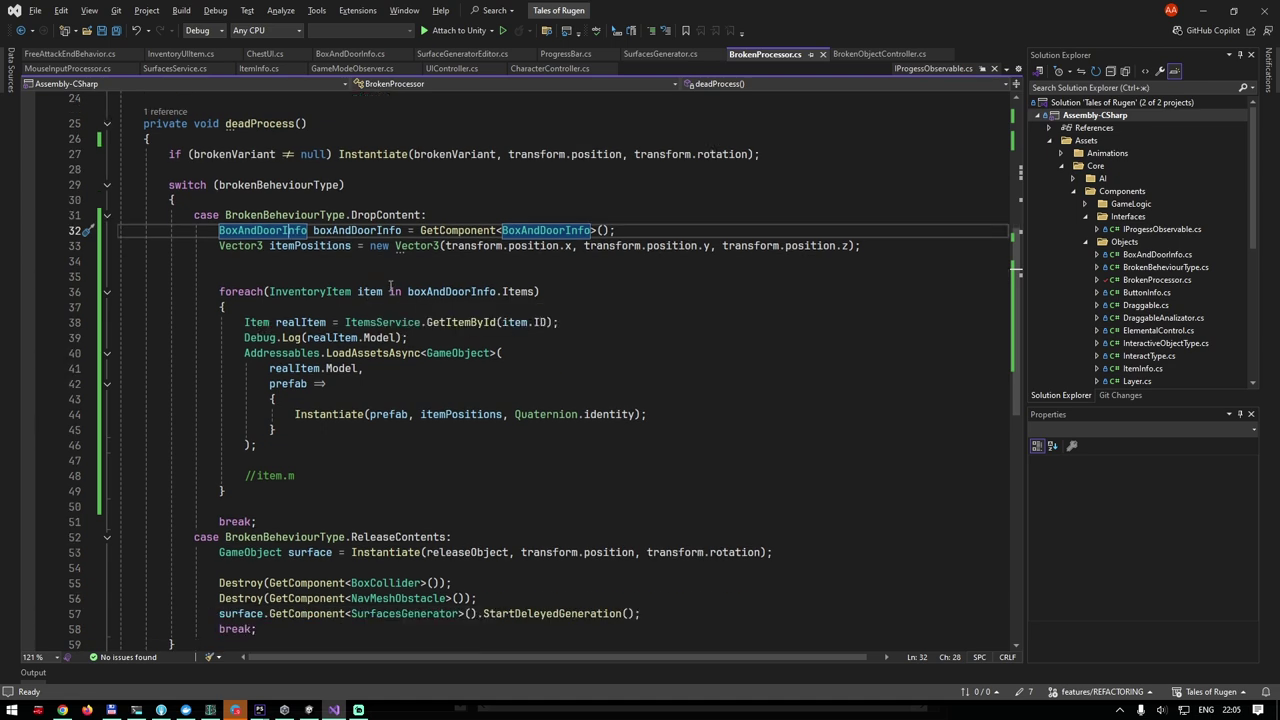
click(370, 291)
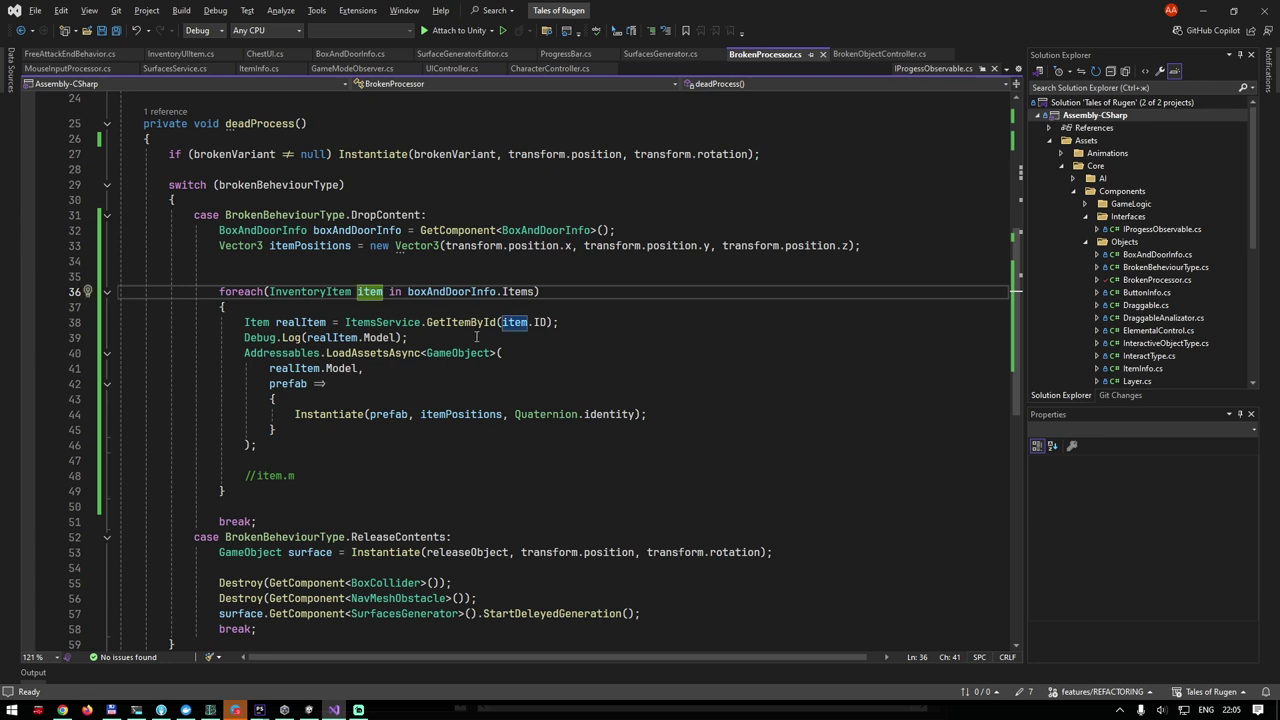
key(Down)
key(Down)
key(Down)
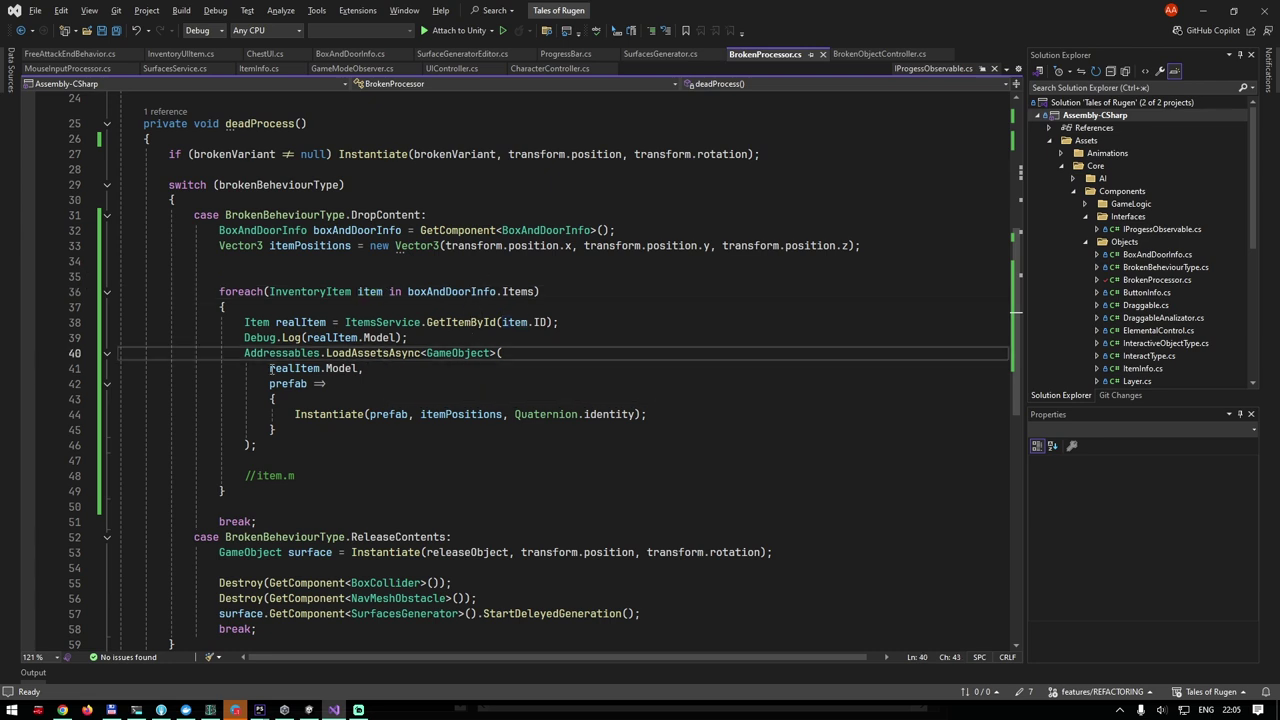
click(275, 353)
mouse_move(337, 421)
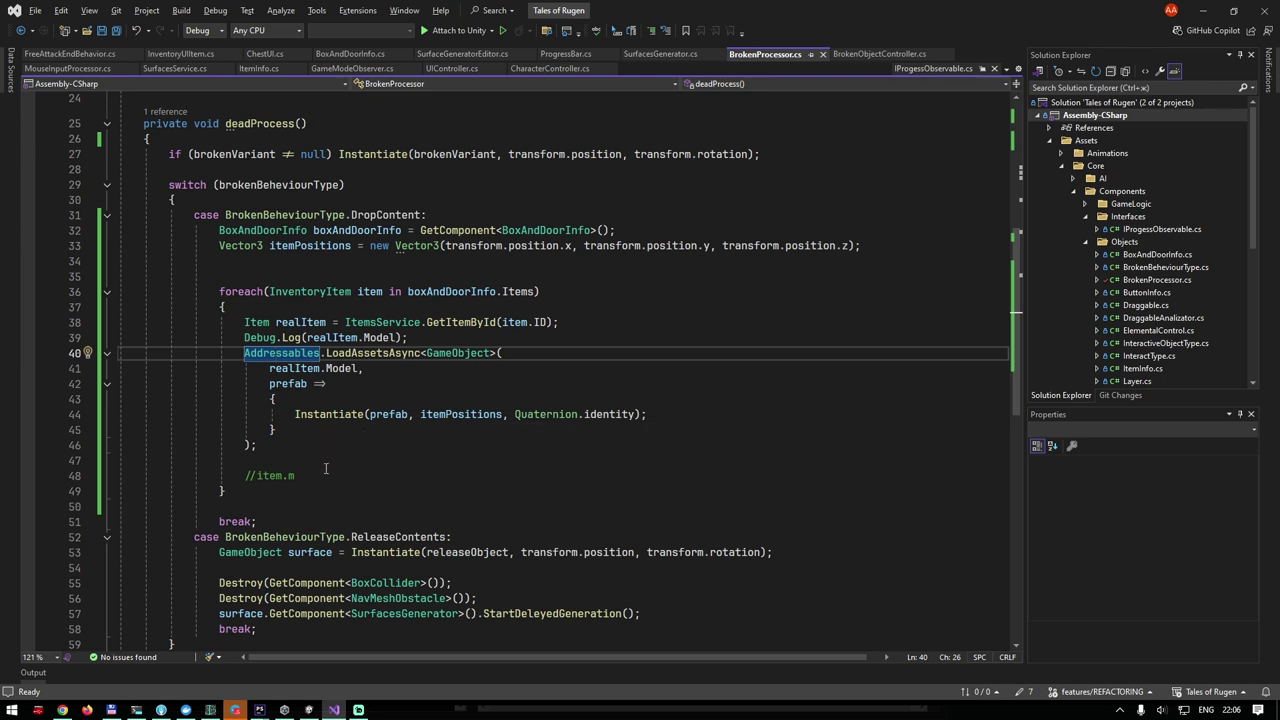
Delete the leftover //item.m comment and blank lines, then save BrokenProcessor.cs.
click(575, 472)
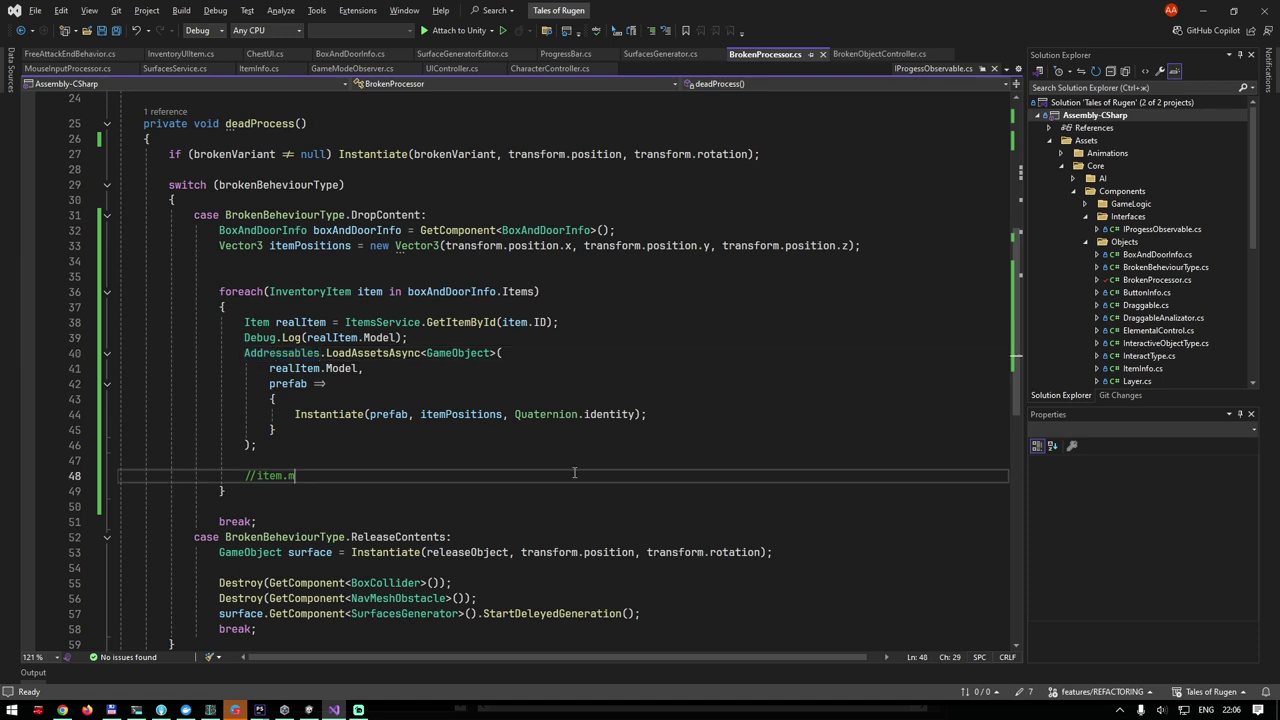
key(shift+Home)
key(BackSpace)
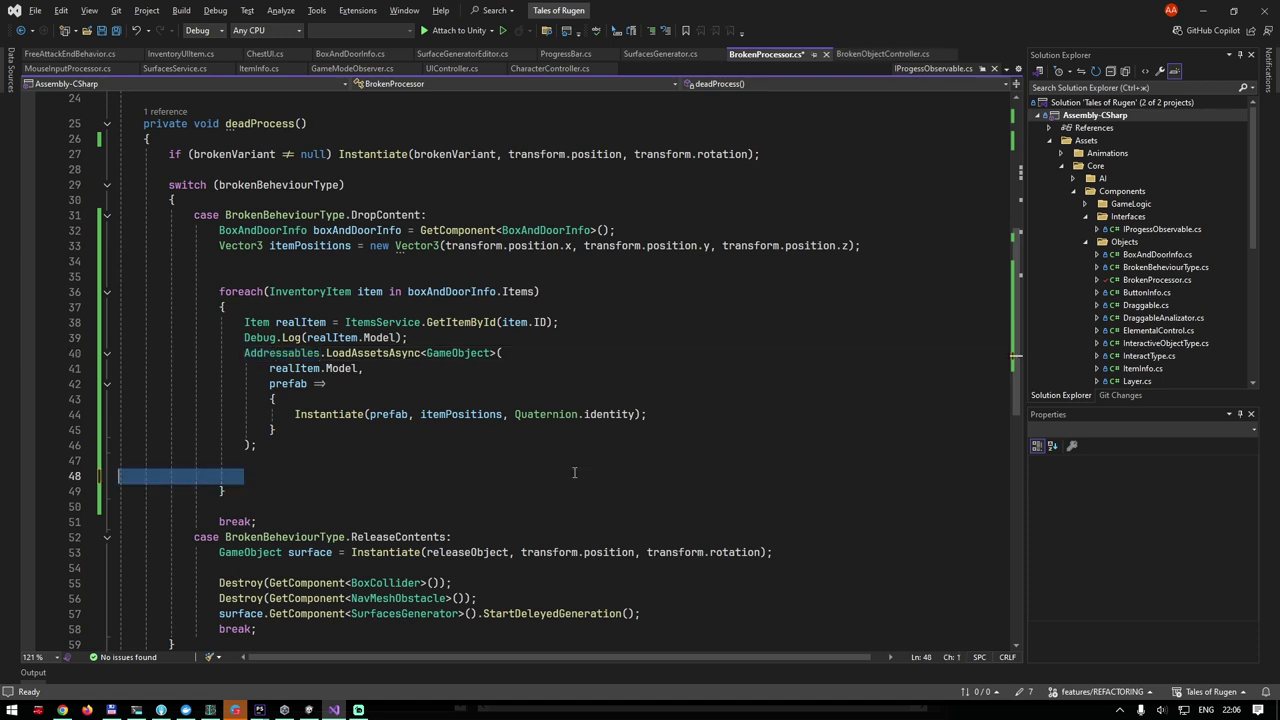
key(BackSpace)
key(BackSpace)
key(ctrl+s)
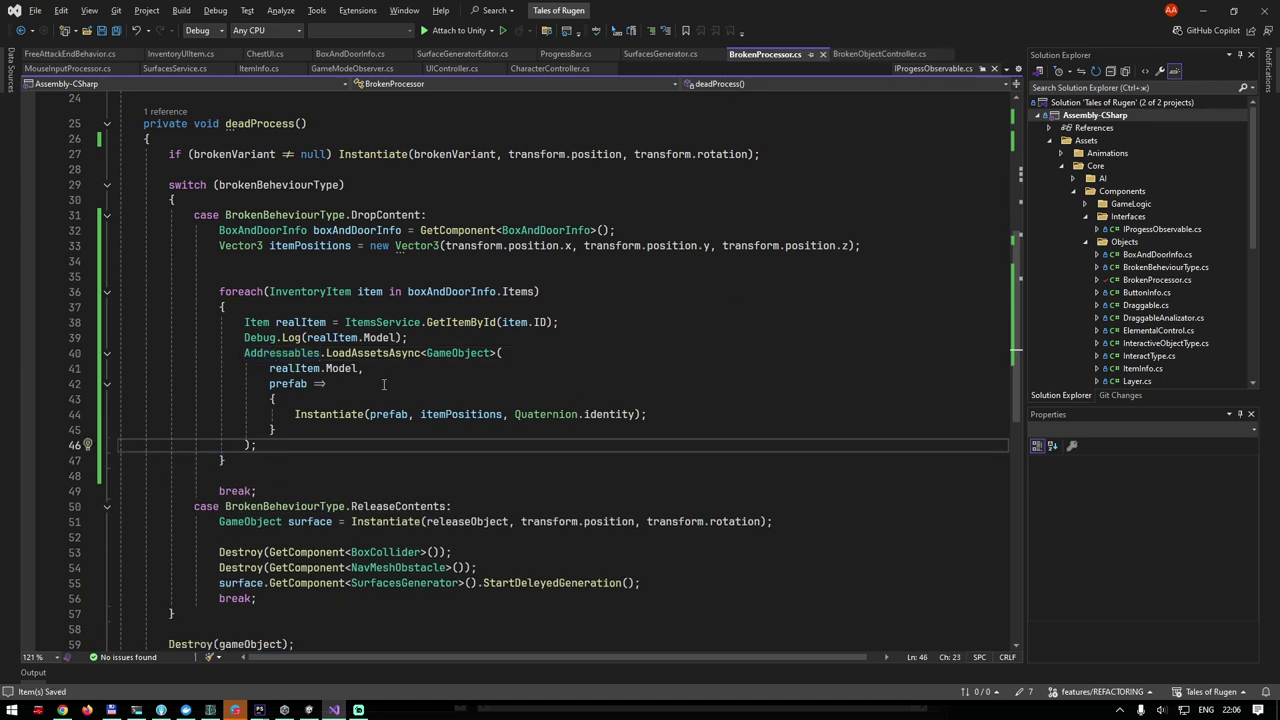
Check the break statement and the ReleaseContents case below the loop.
click(247, 463)
scroll(247, 463, down, 2)
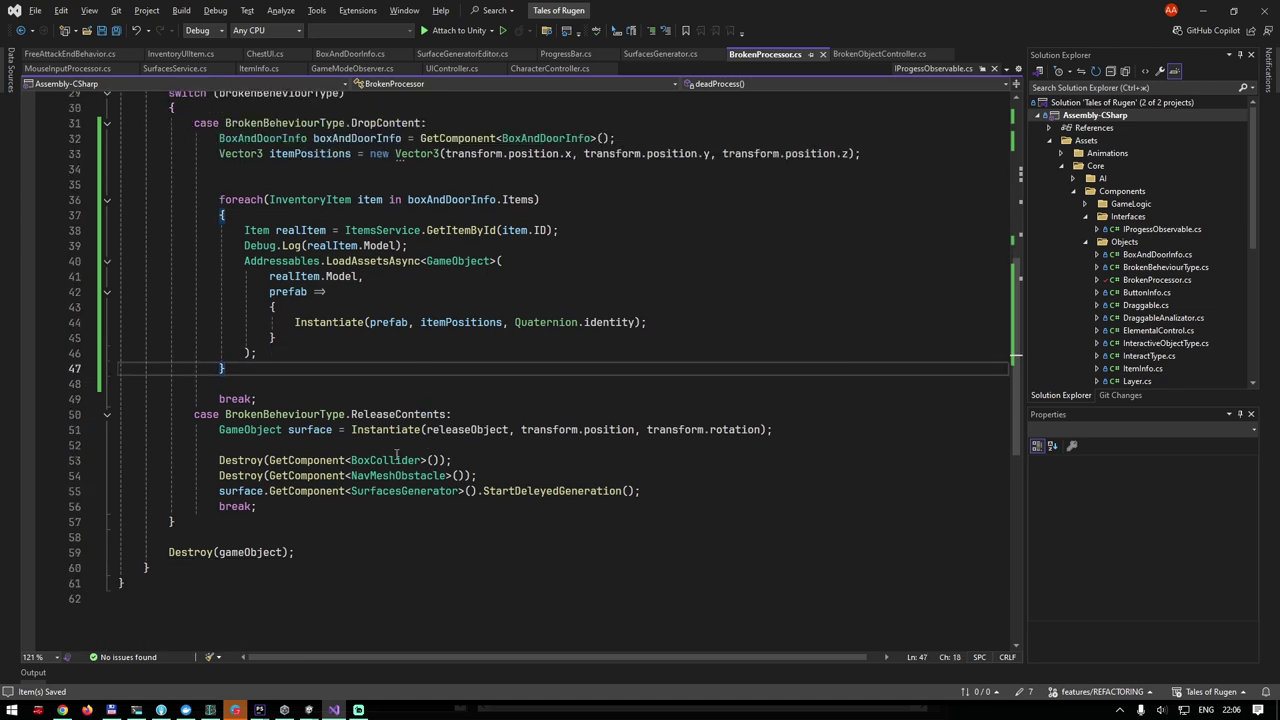
click(295, 403)
click(407, 414)
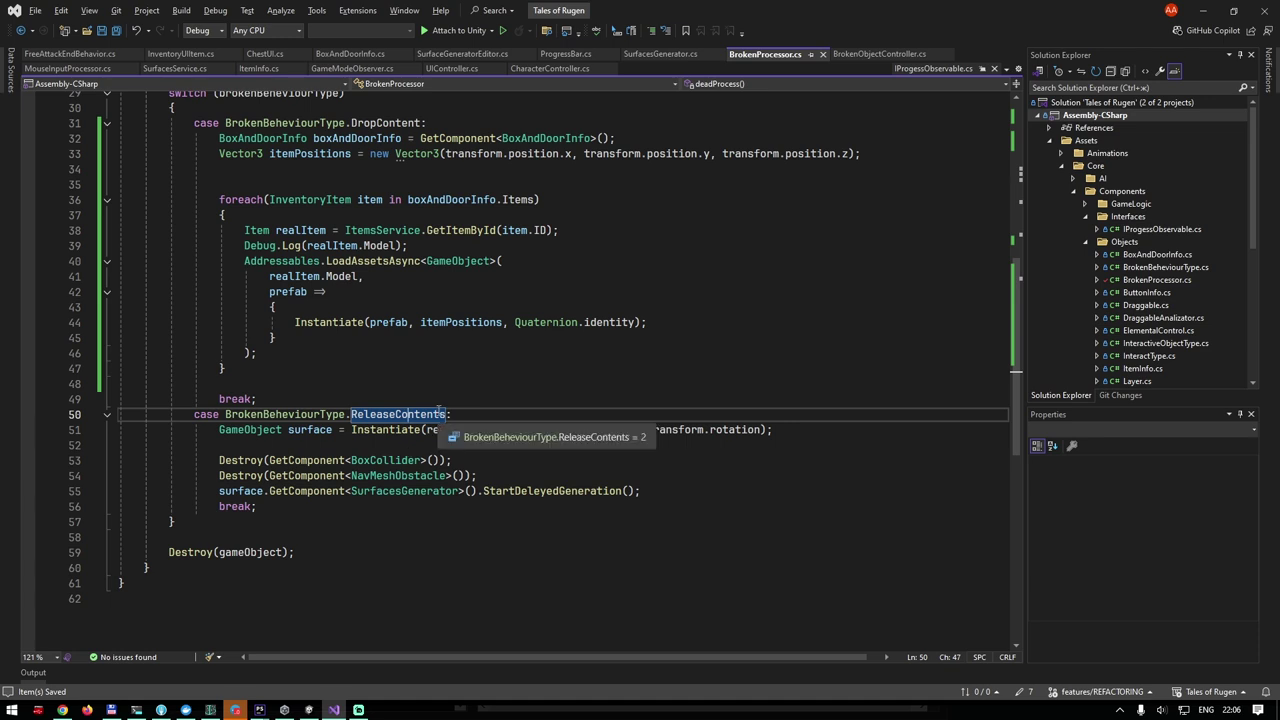
click(299, 430)
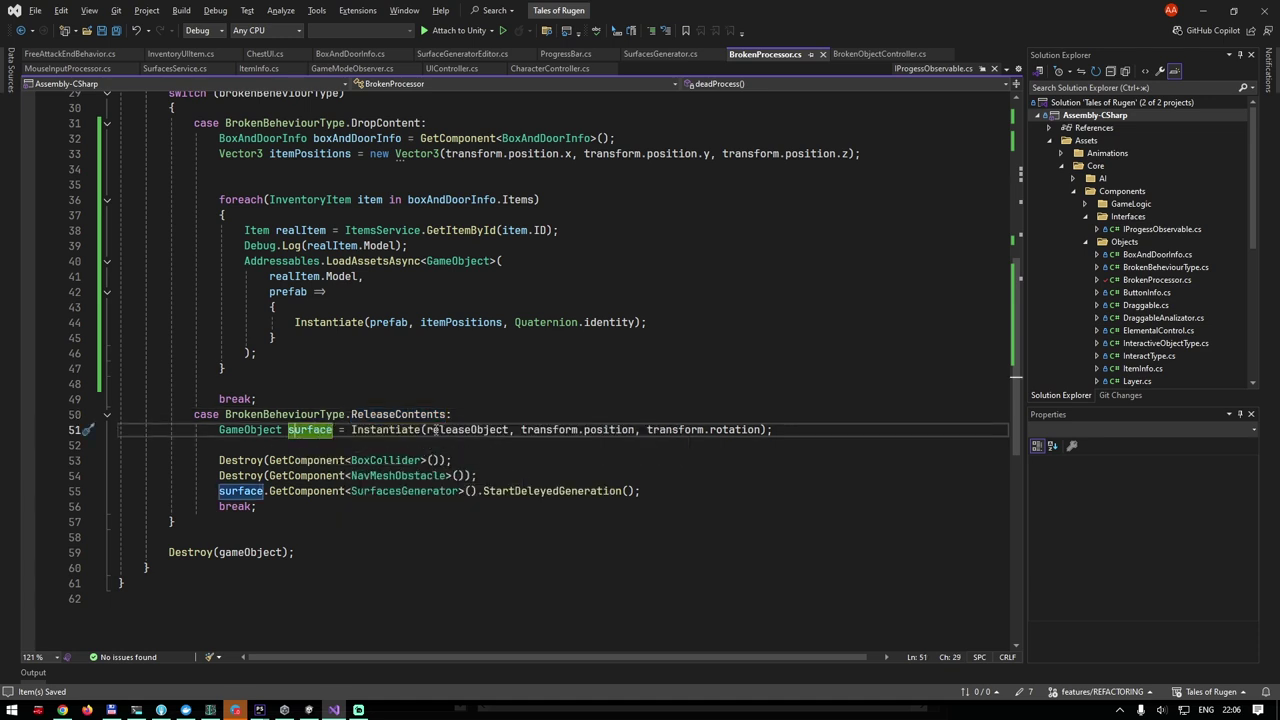
double_click(474, 429)
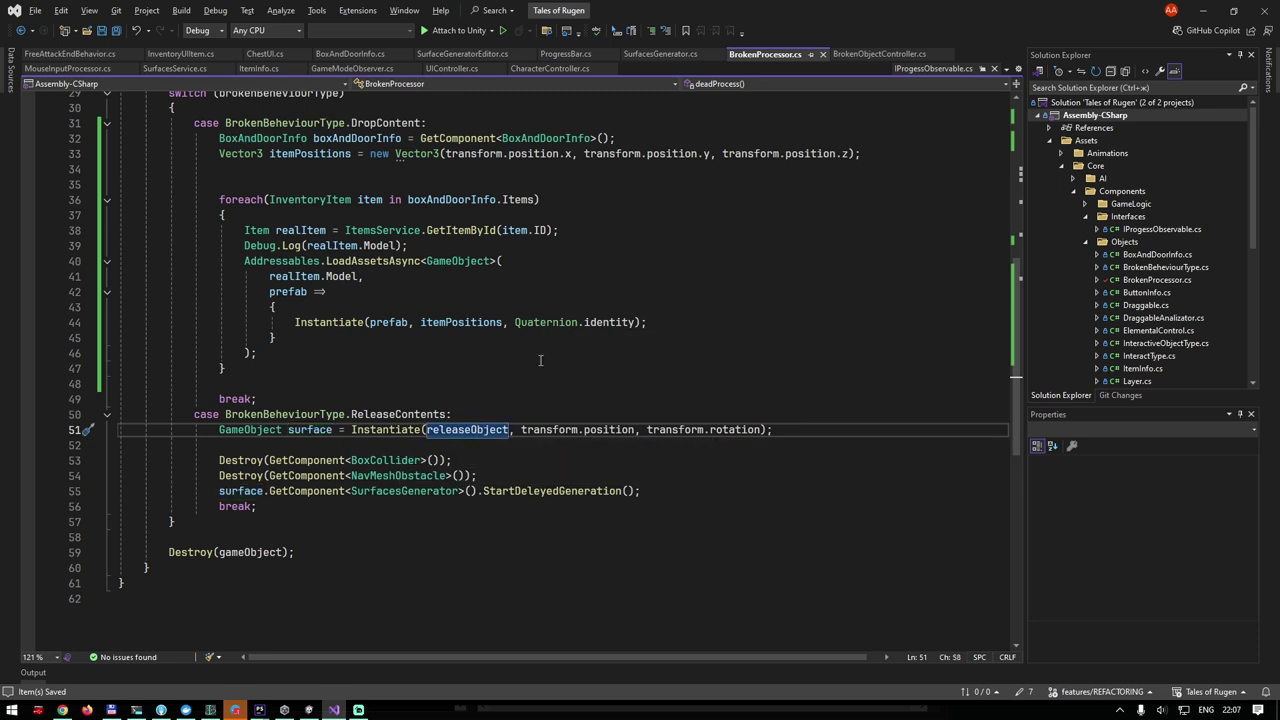
click(254, 462)
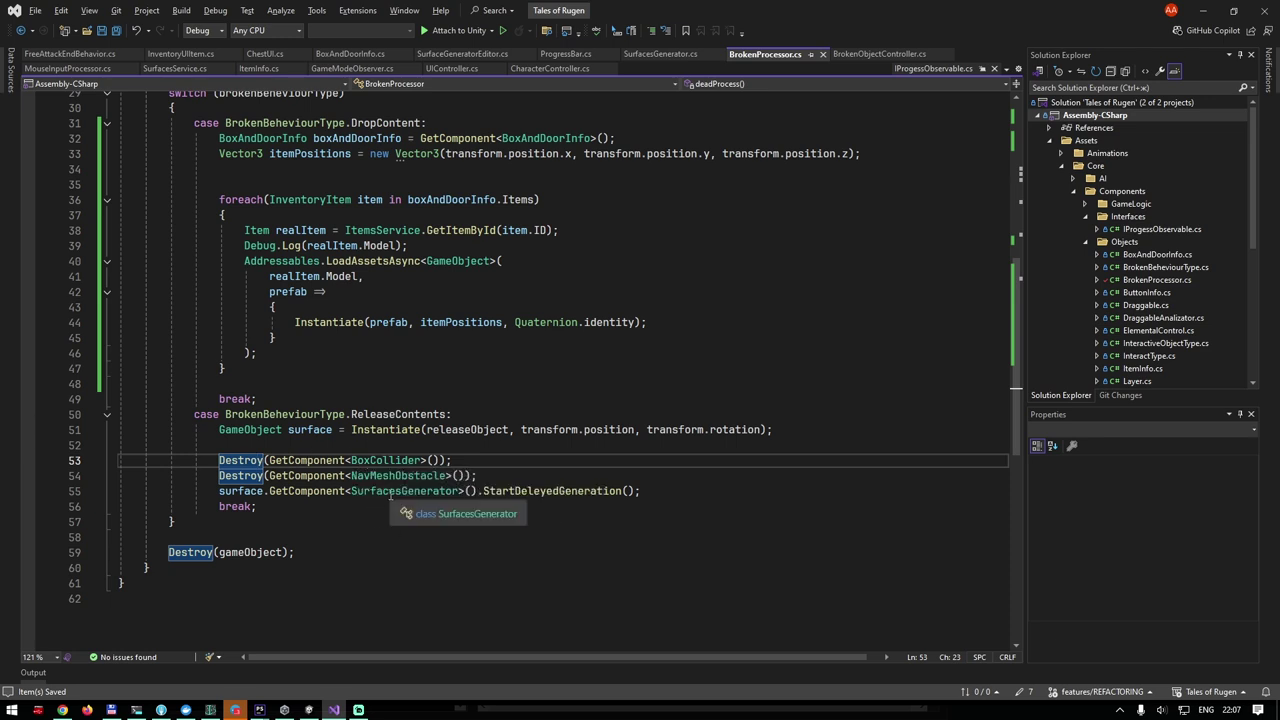
click(384, 491)
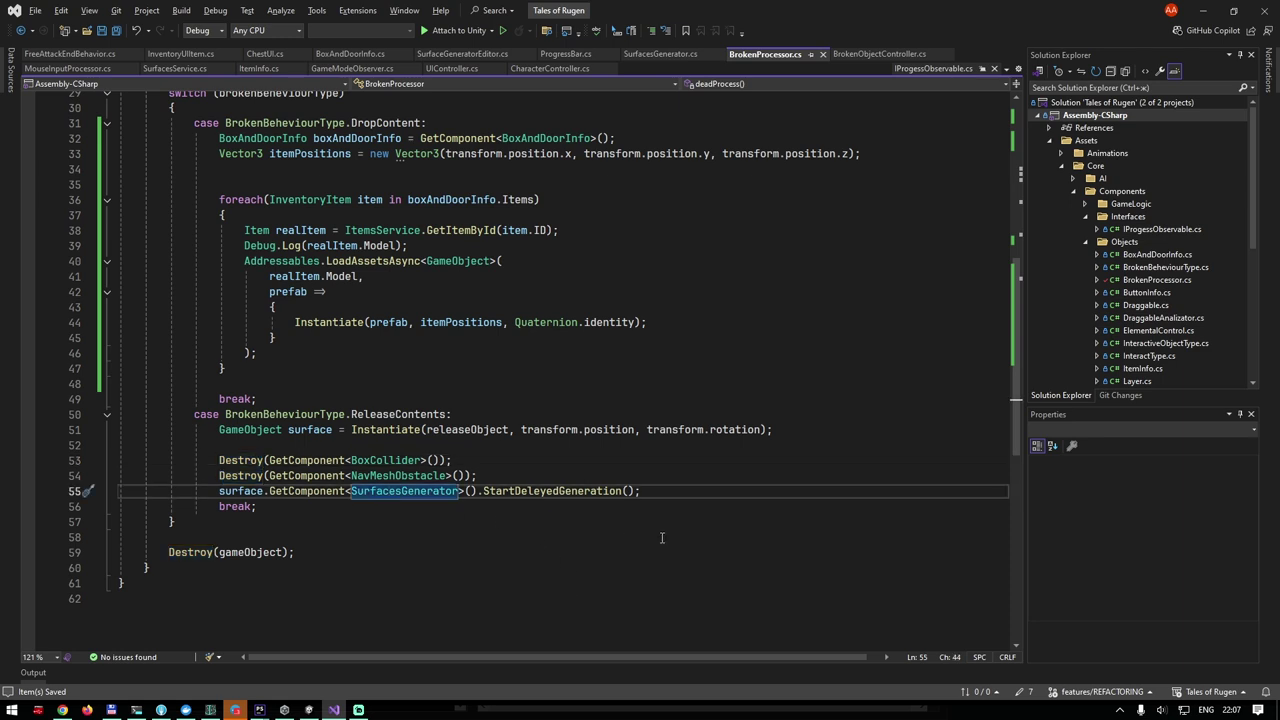
click(372, 461)
click(384, 476)
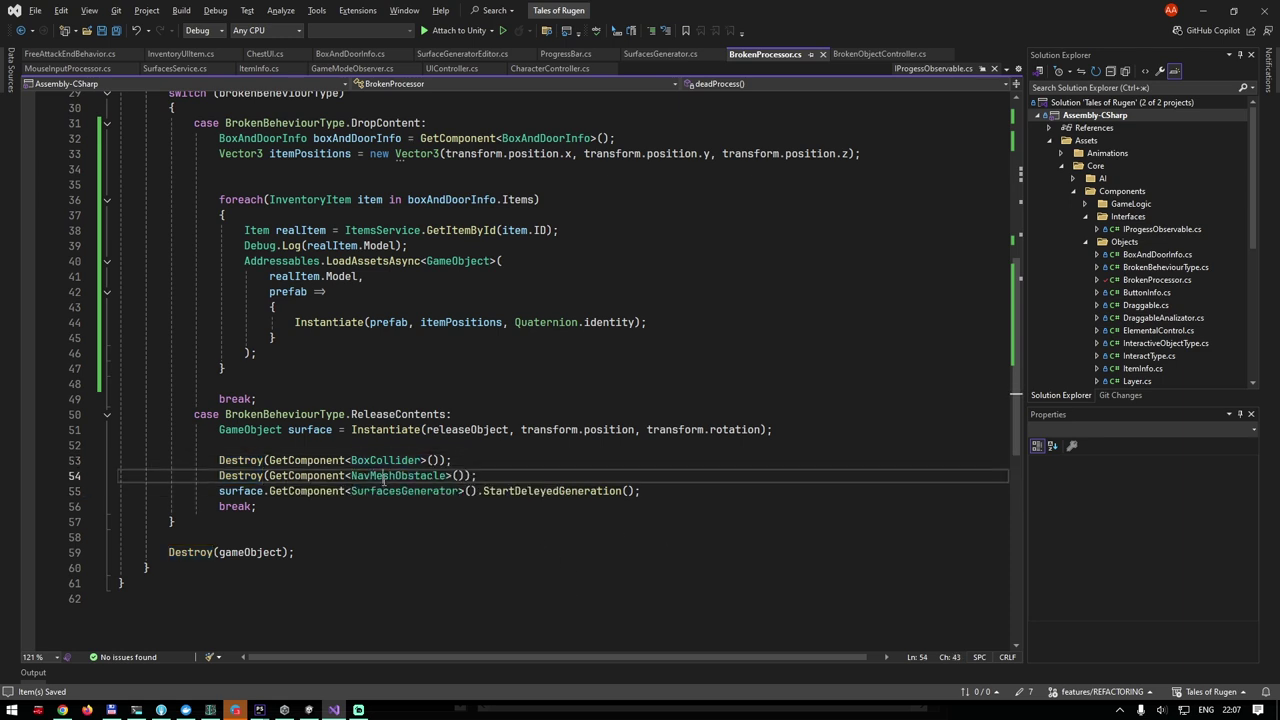
double_click(384, 476)
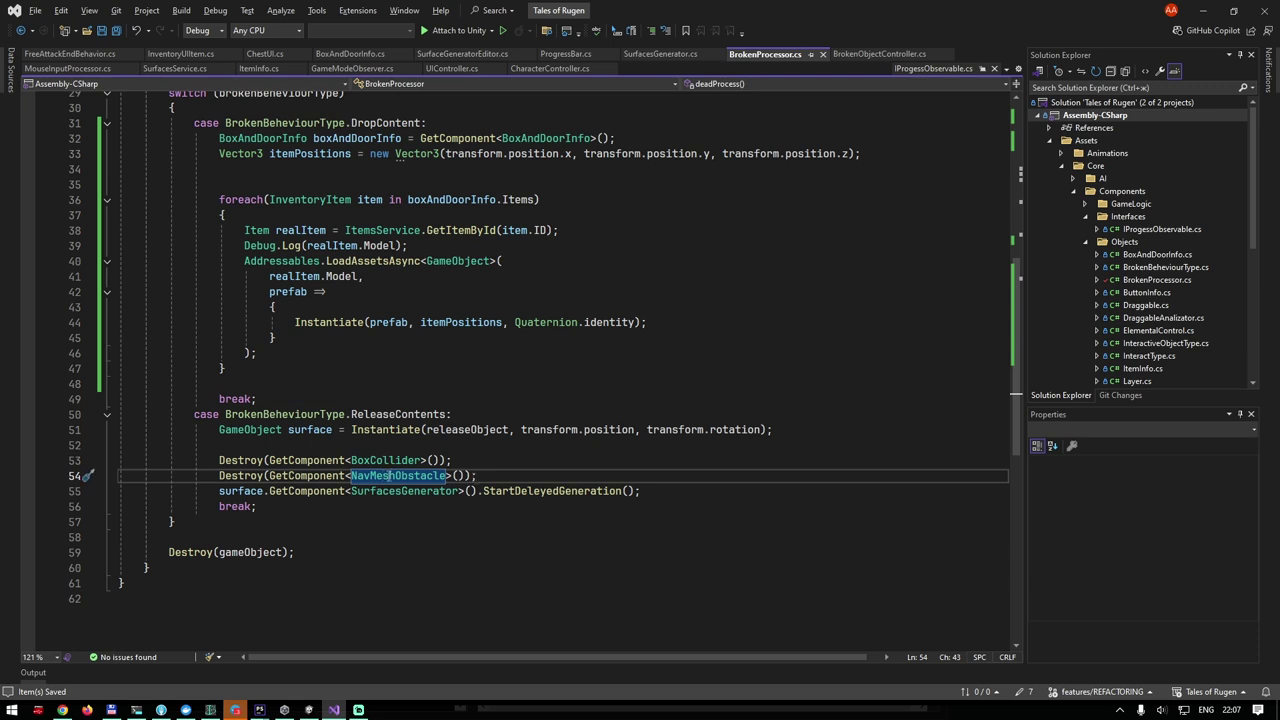
mouse_move(405, 466)
double_click(618, 486)
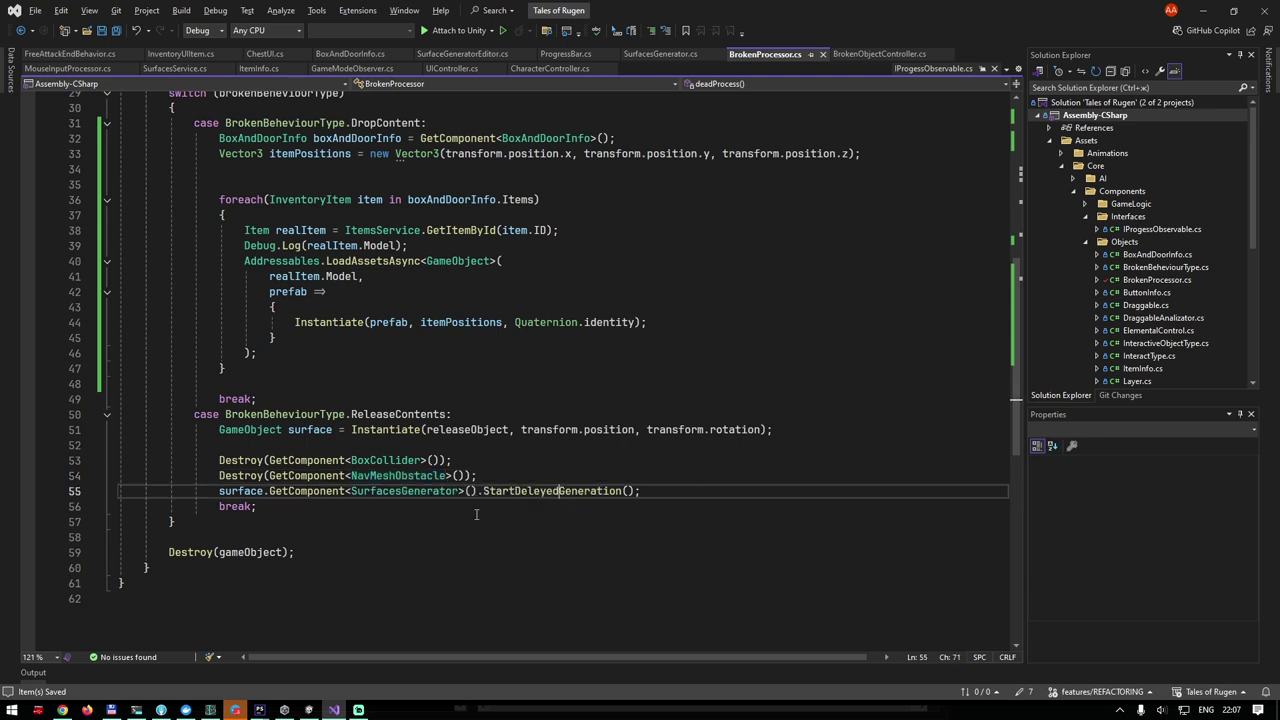
Trace StartDeleyedGeneration to its GenerateSurfaceMesh coroutine (0.1 s wait, CalculateGrid call), then view CharacterController.cs.
ctrl+click(546, 491)
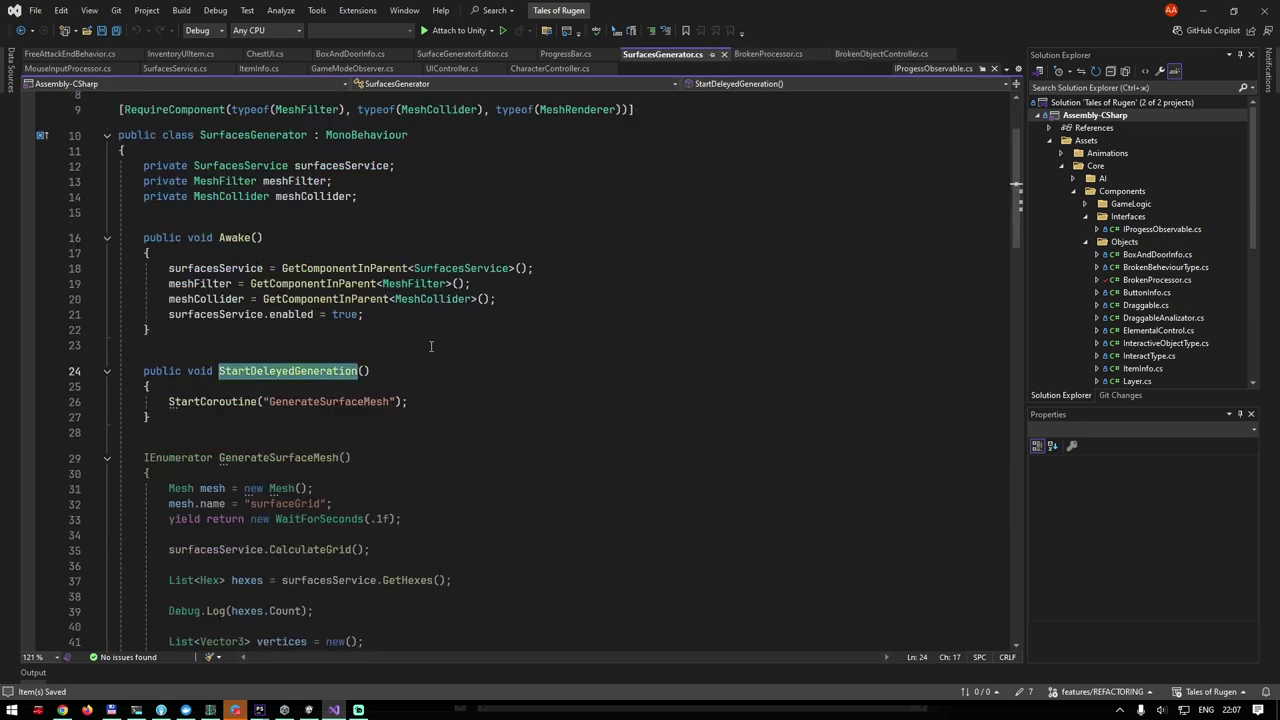
click(233, 401)
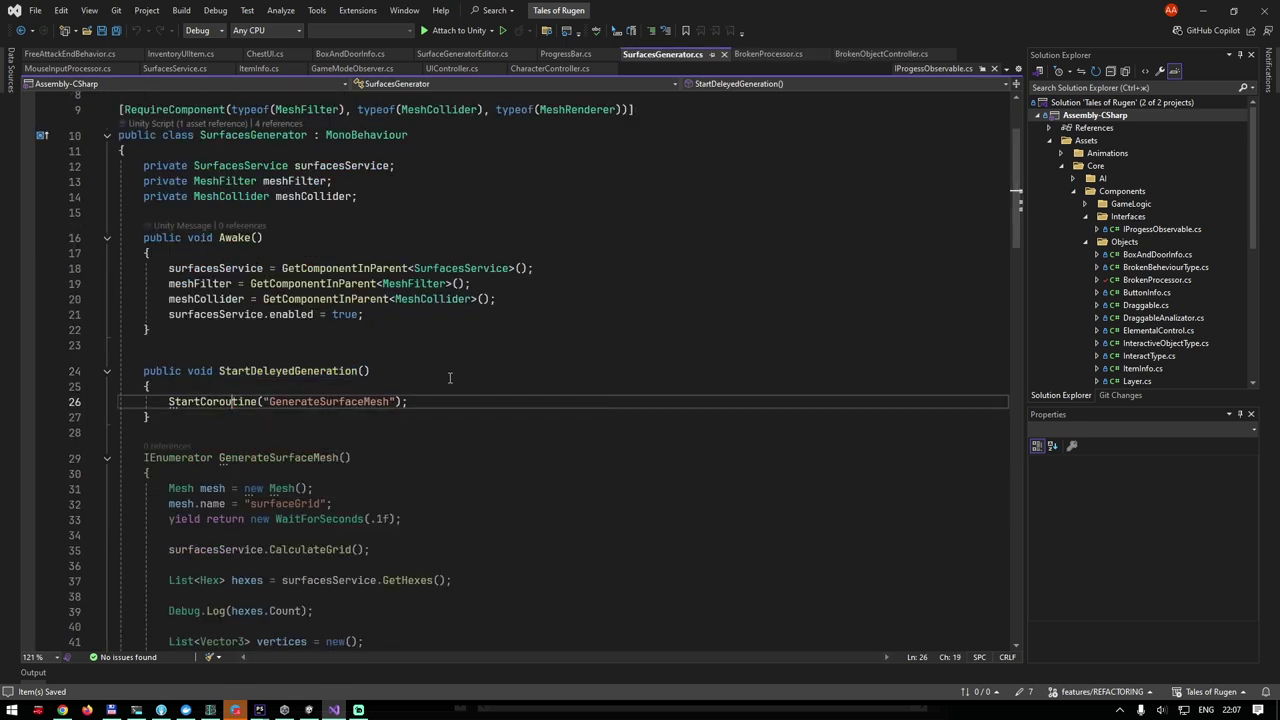
click(296, 401)
scroll(586, 374, down, 3)
click(390, 381)
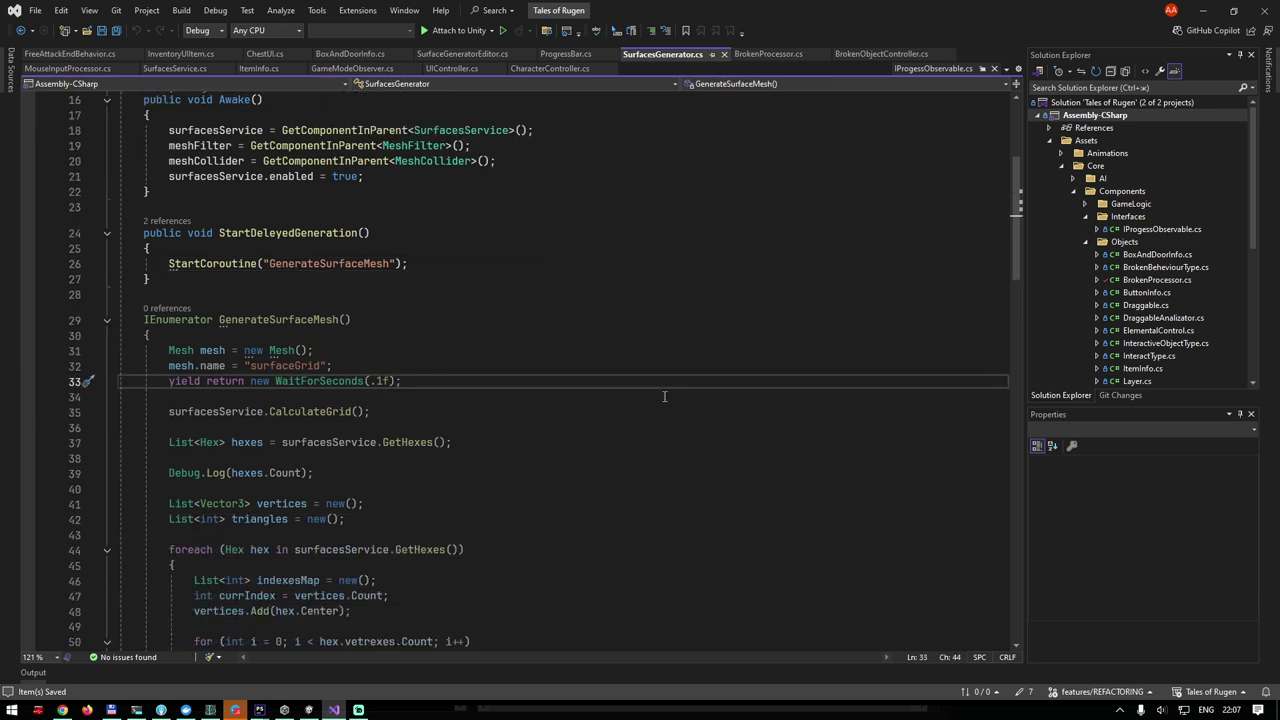
click(292, 411)
double_click(292, 411)
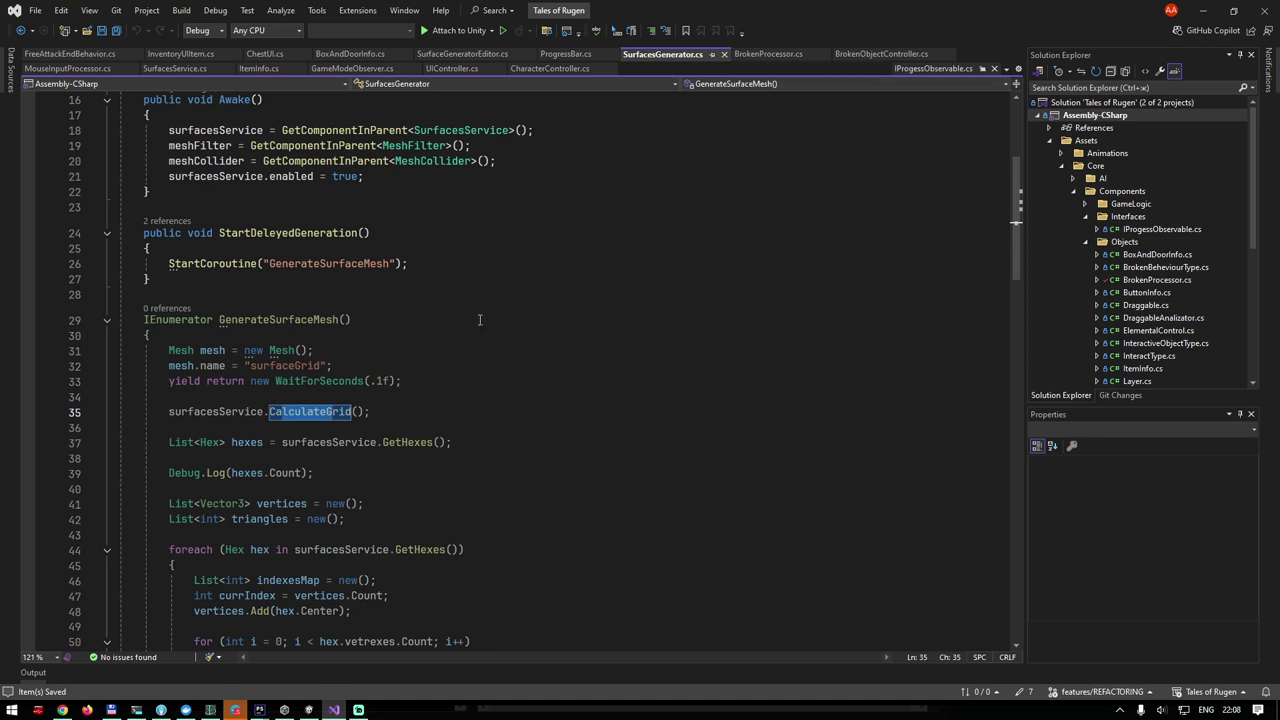
click(549, 68)
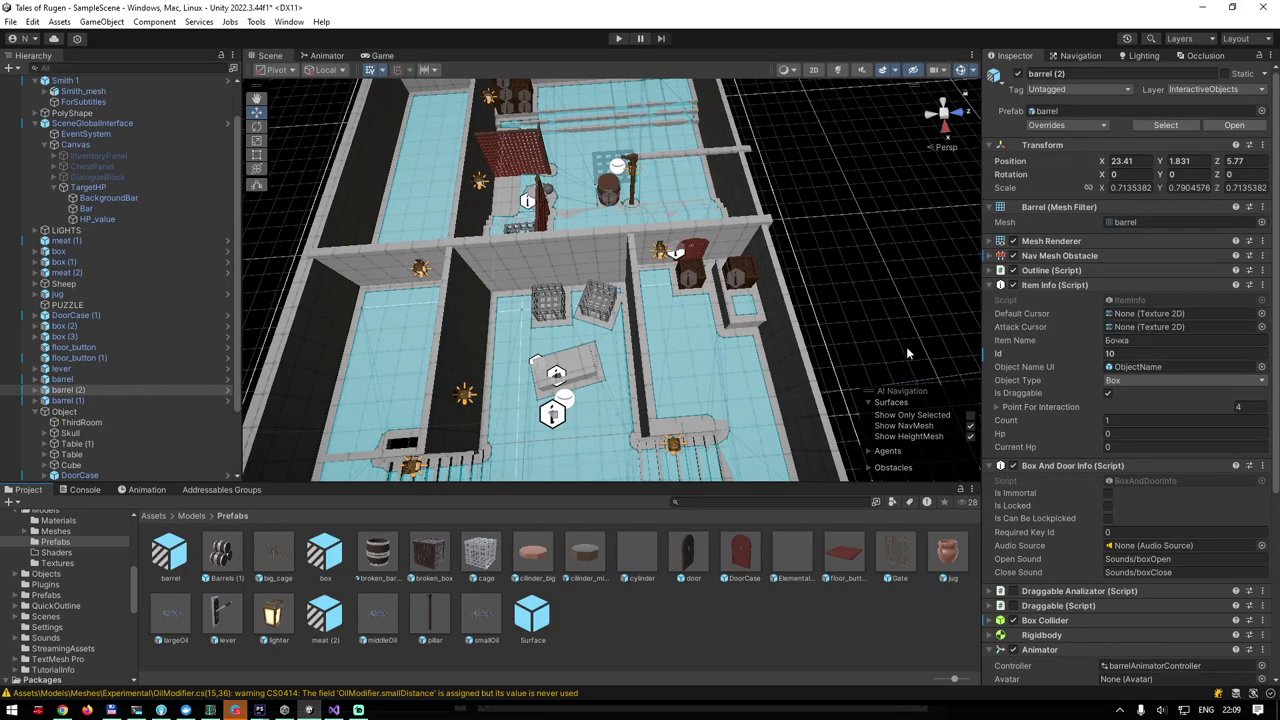
Play the game and walk the character down the stairs to the crate.
key(ctrl+p)
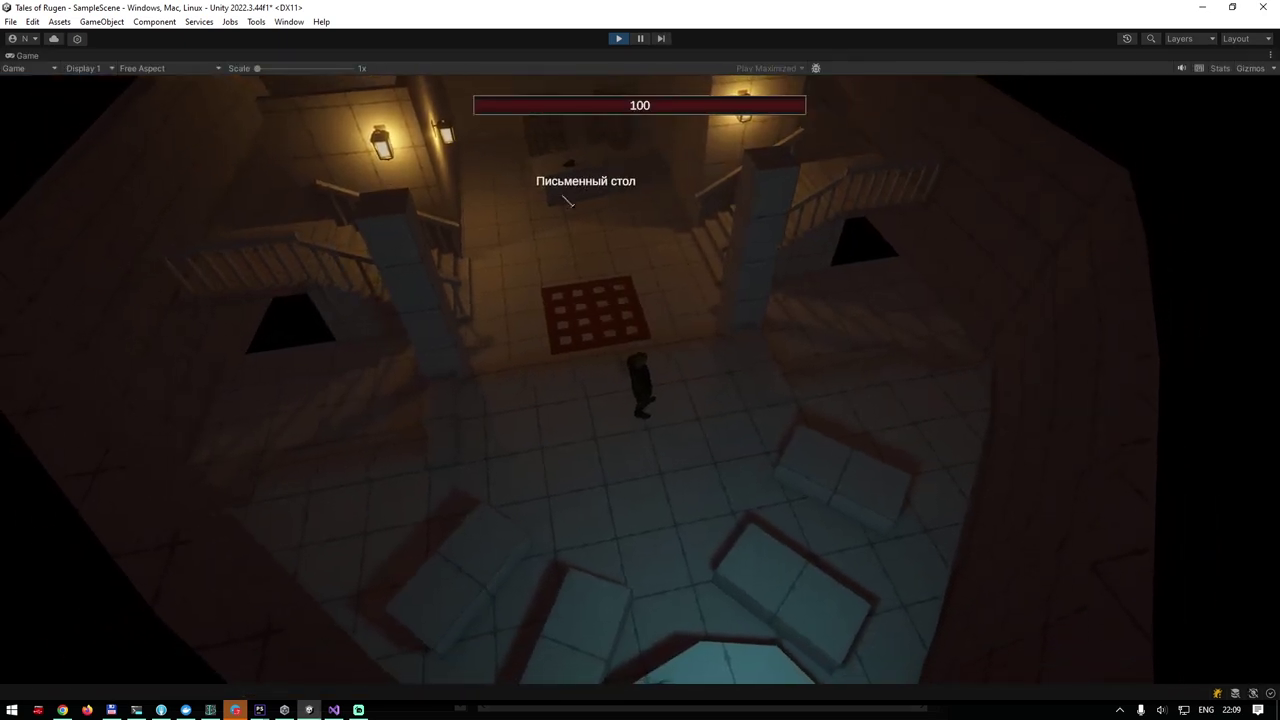
click(845, 160)
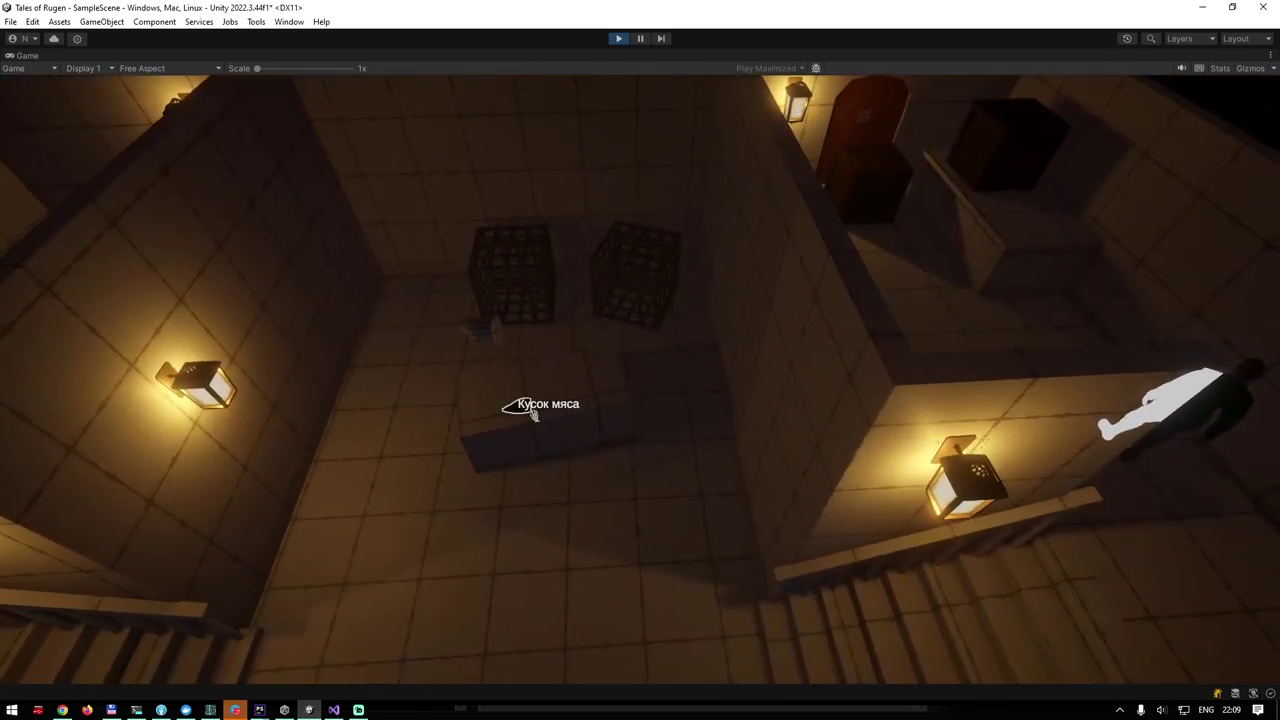
click(518, 408)
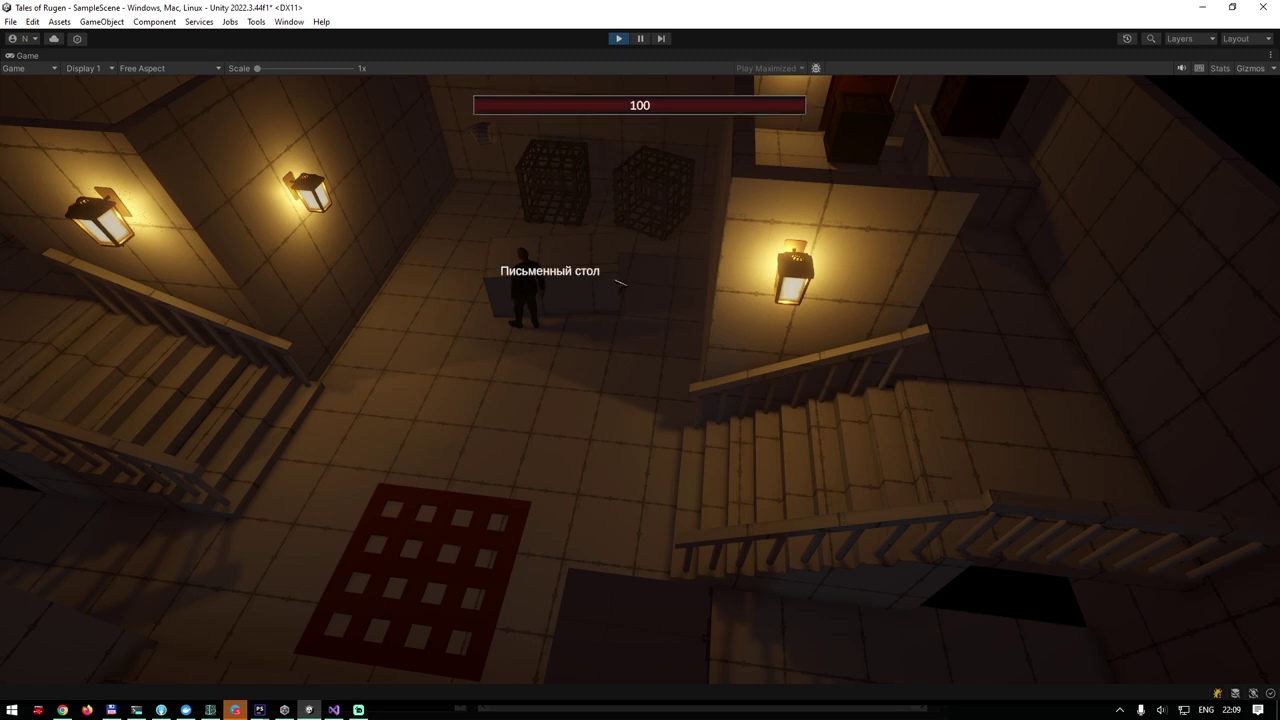
scroll(666, 291, up, 3)
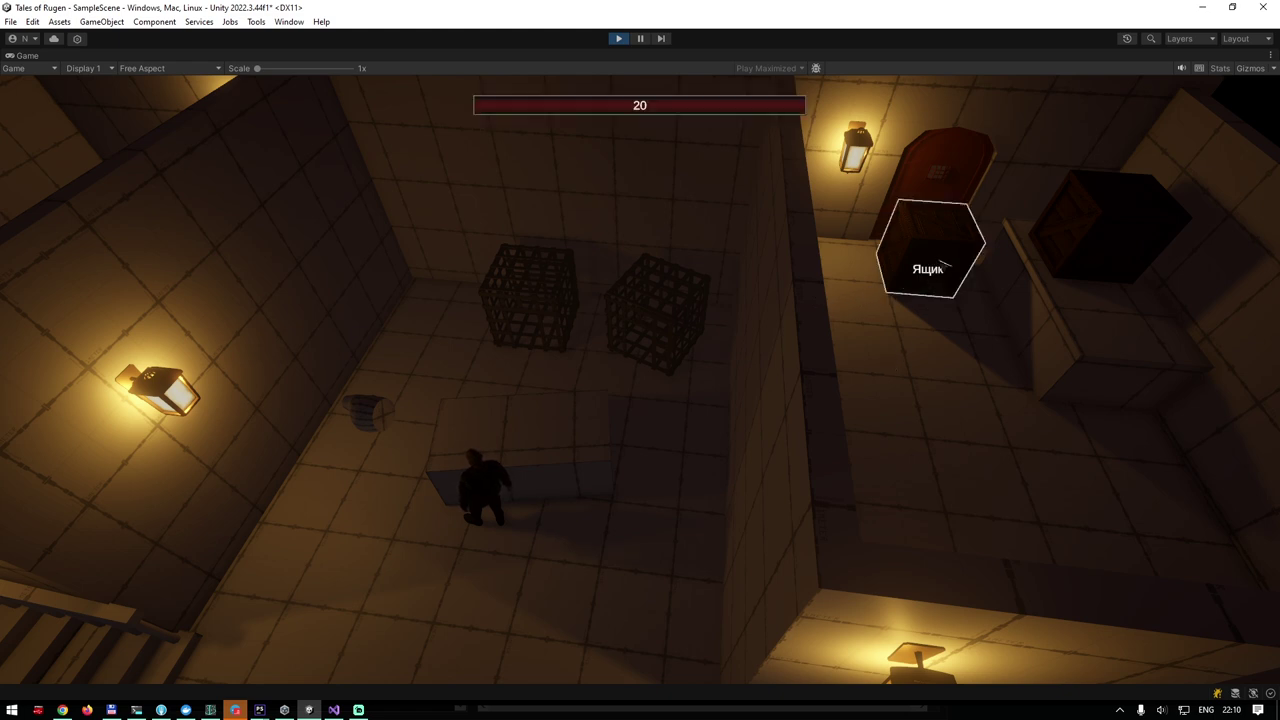
Drag the crate down-left, tilt the camera top-down, then open the red door and walk through it.
drag(946, 260, 868, 352)
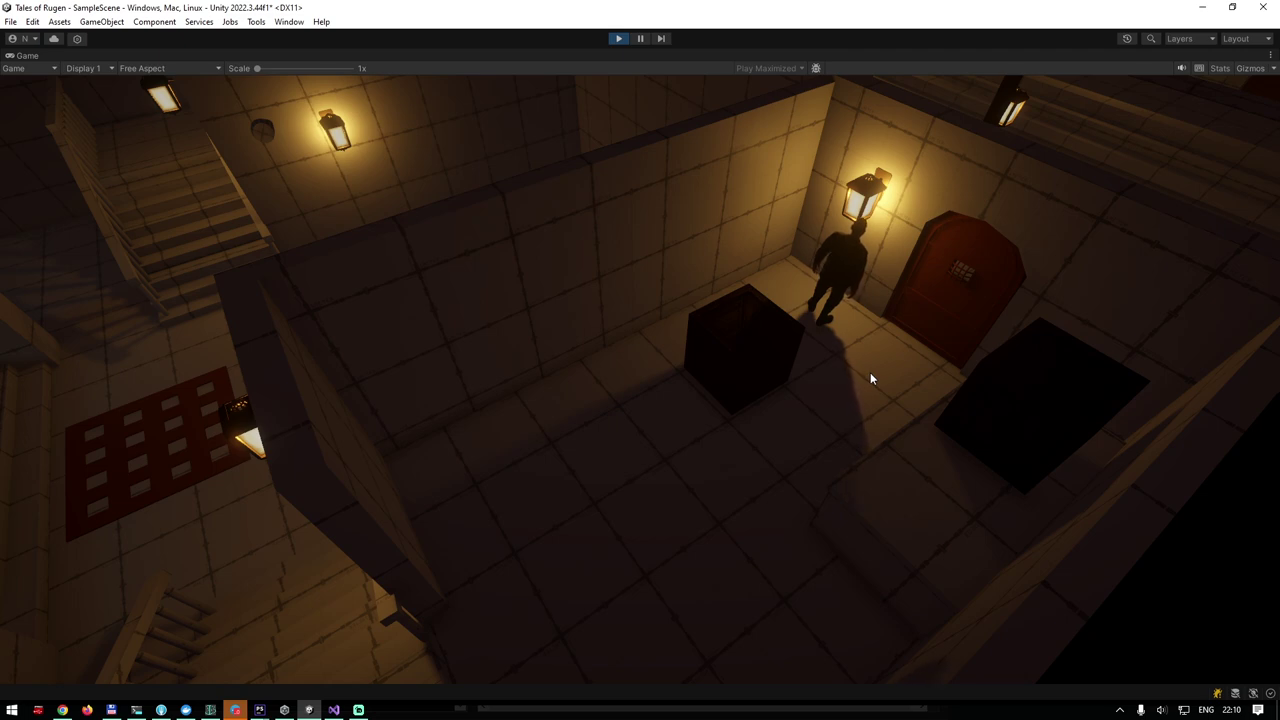
mouse_move(870, 372)
right_down()
mouse_move(919, 364)
mouse_move(606, 333)
right_up()
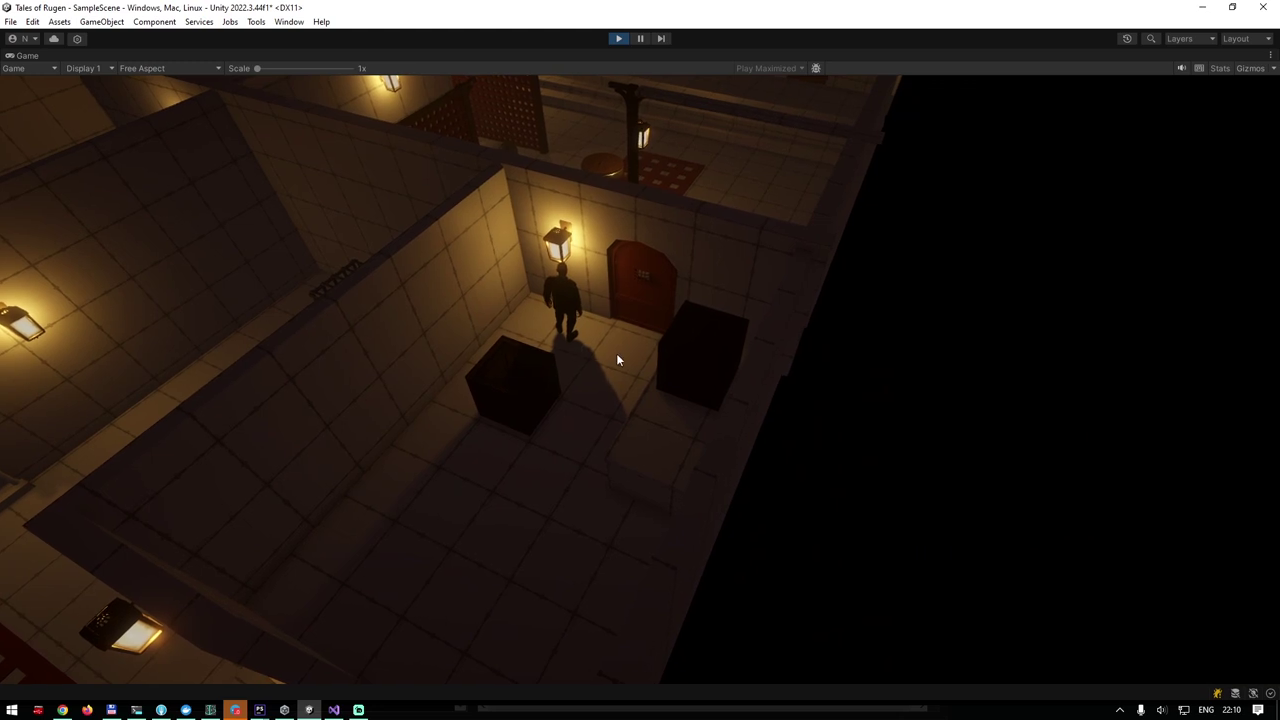
mouse_move(700, 352)
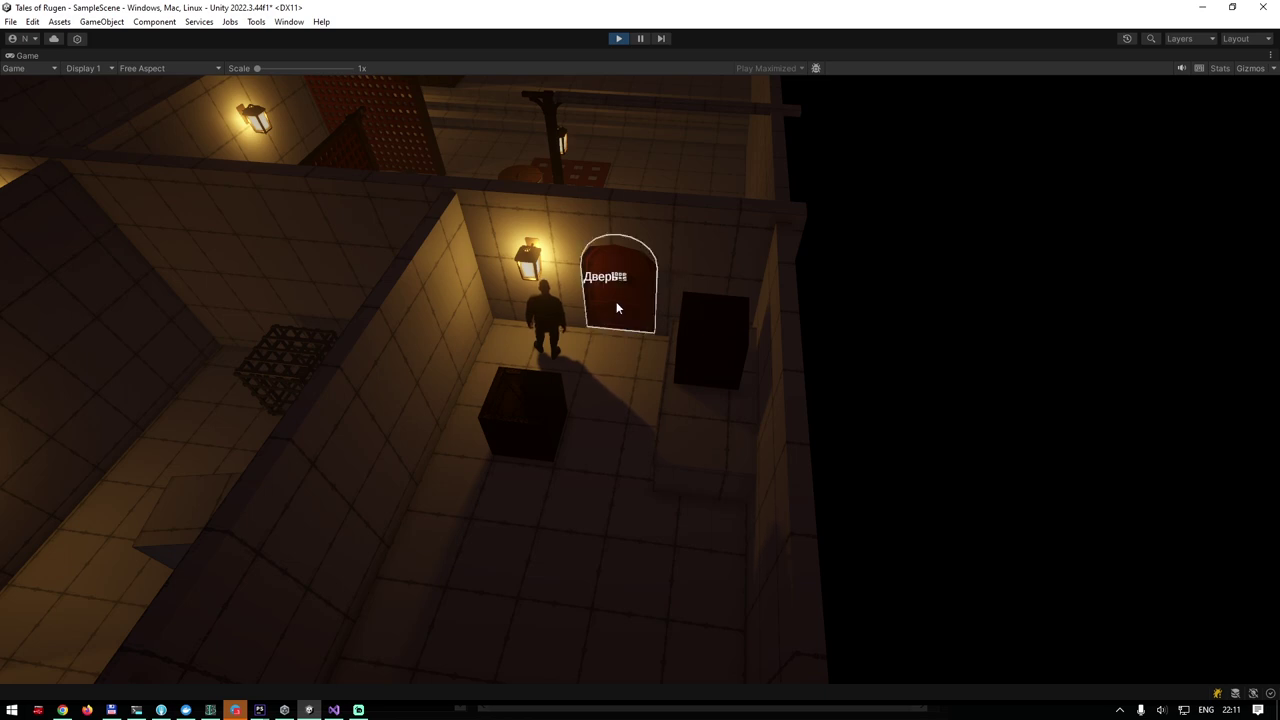
click(616, 301)
click(641, 176)
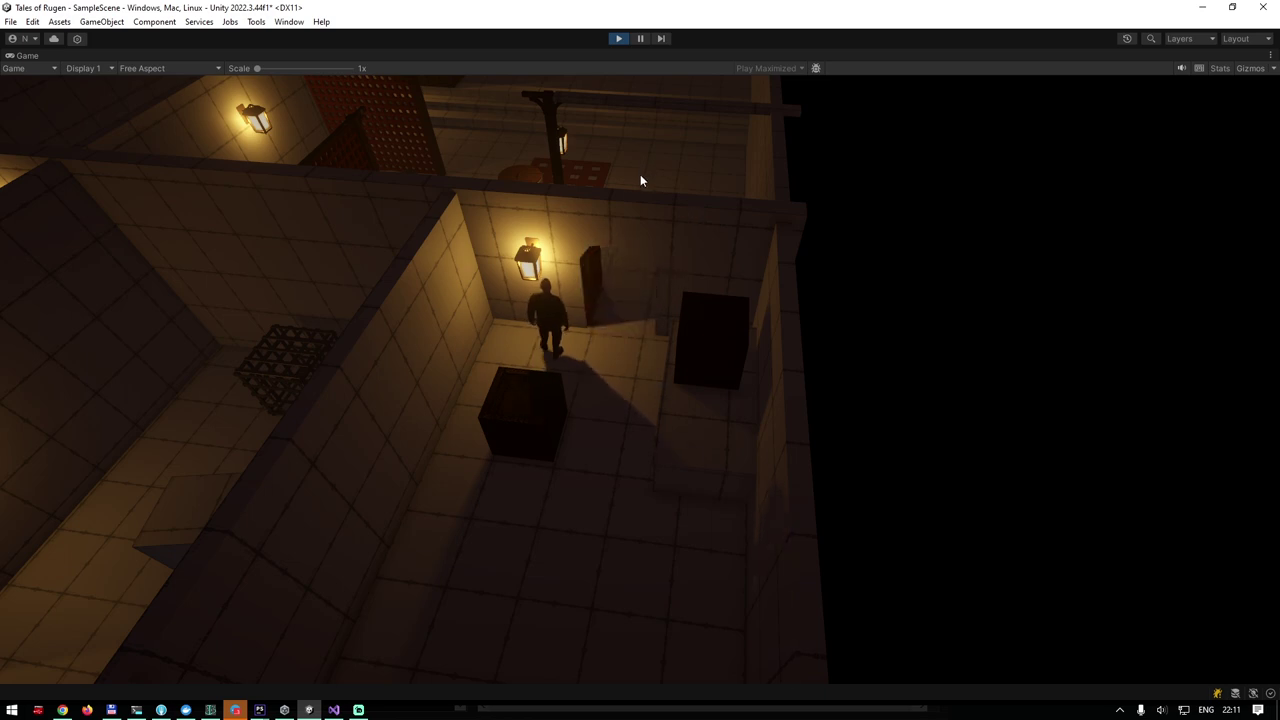